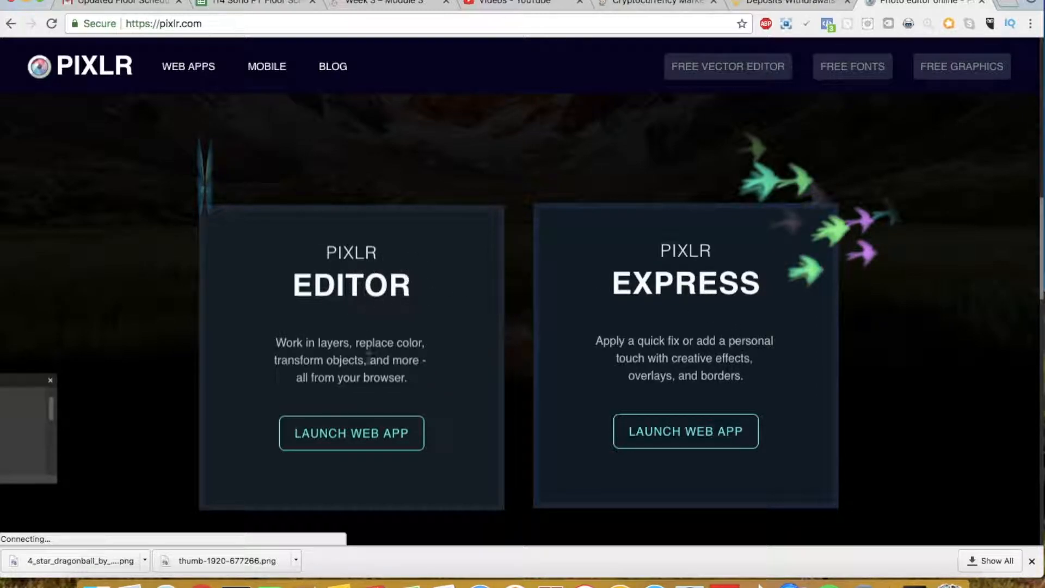
Launch Pixlr Editor and create a new transparent image named Thumbnail, 1280 pixels wide and 720 pixels high
left_click(394, 435)
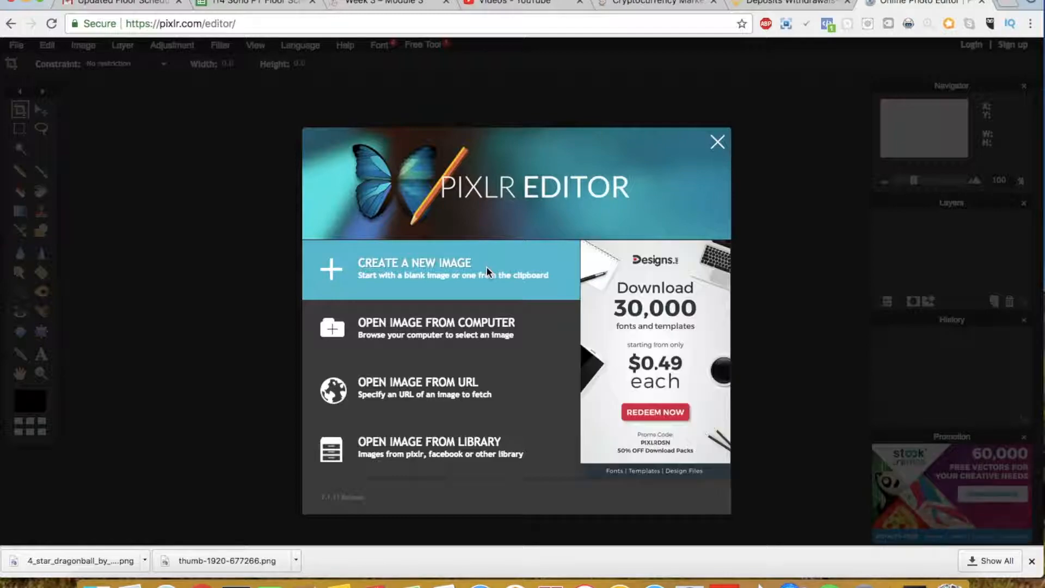
left_click(463, 275)
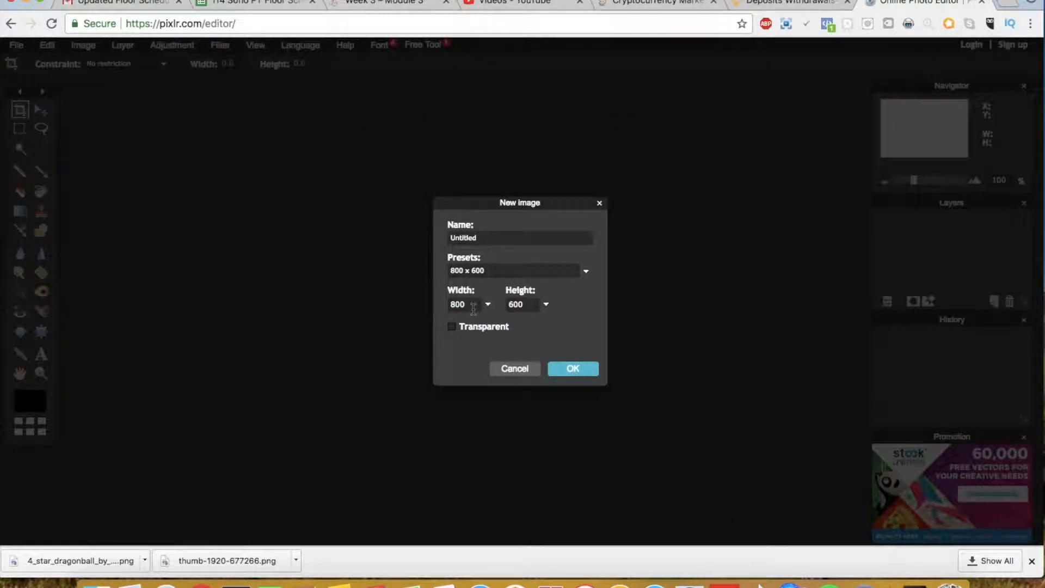
left_click(474, 304)
type("1280")
double_click(530, 303)
type("72")
left_click(453, 327)
double_click(498, 244)
type("Thu")
left_click(580, 370)
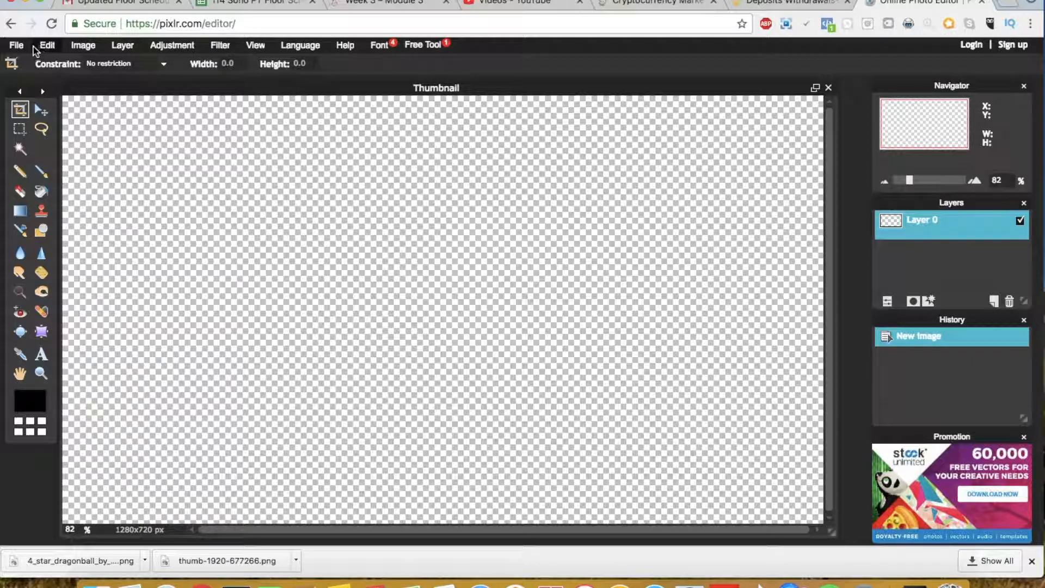
Open the jungle stream photo 6521DFBE-D3A9-460D-9531-808ED433753B.JPG from the pics folder
left_click(16, 46)
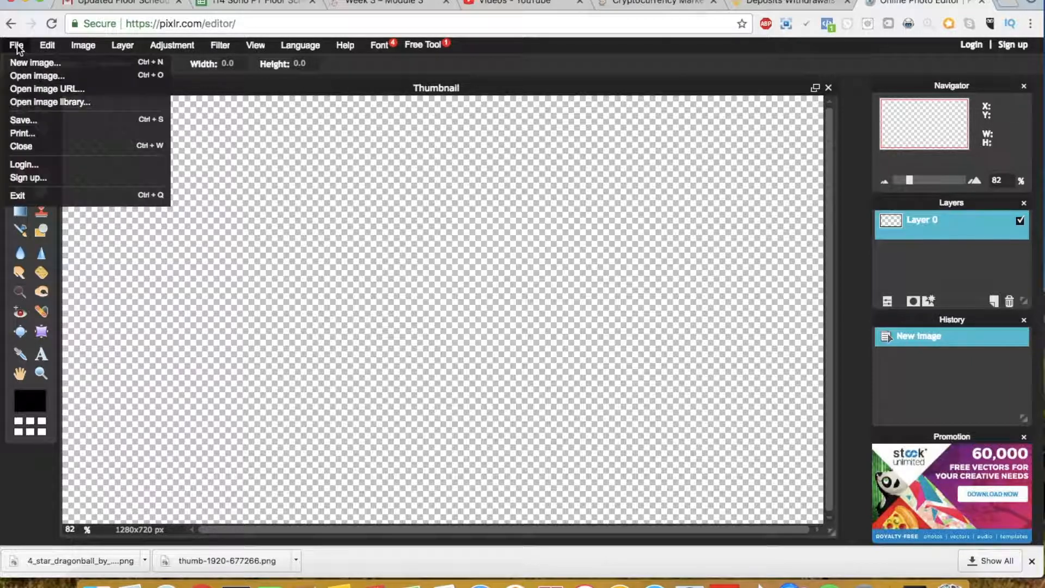
left_click(53, 79)
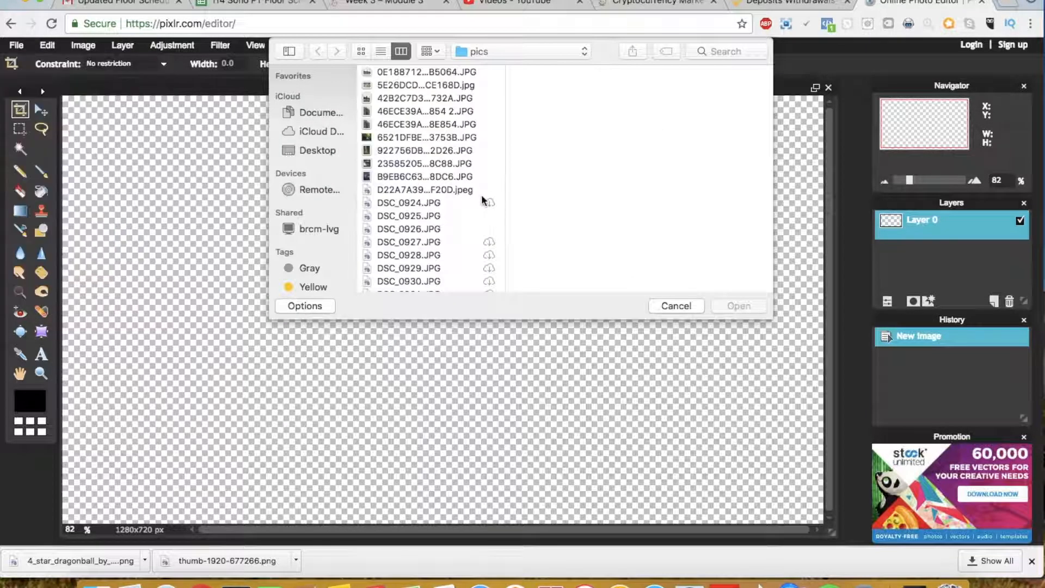
left_click(415, 71)
key("Down")
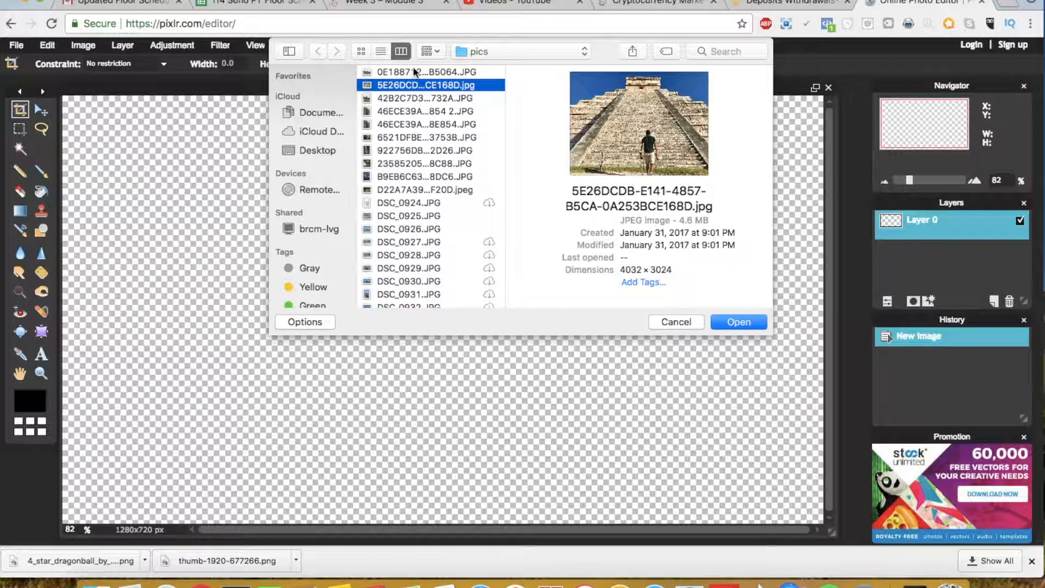
key("Down")
key("Down")
key("Down")
key("Down")
key("Down")
key("Up")
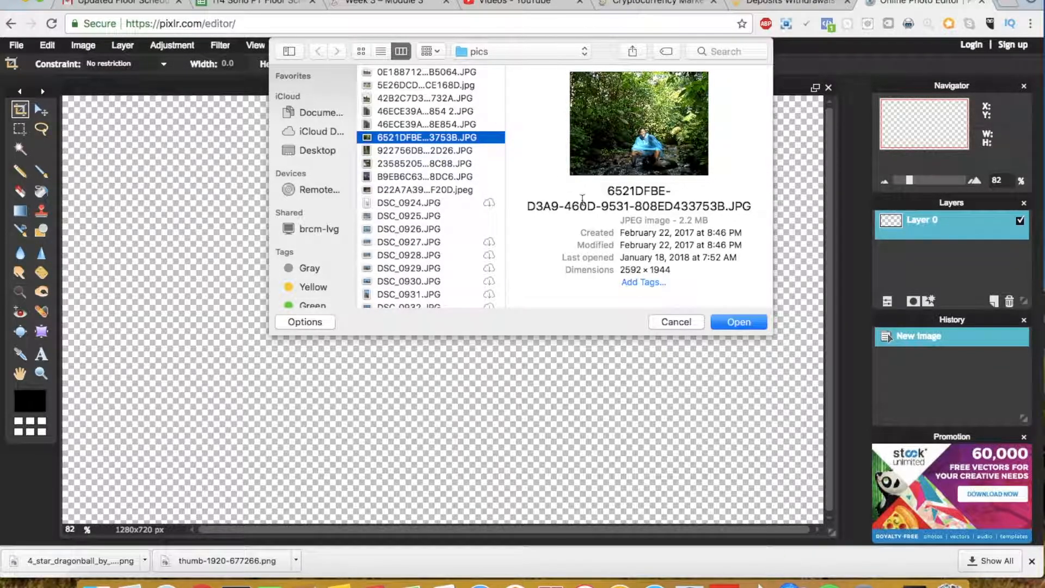
left_click(738, 322)
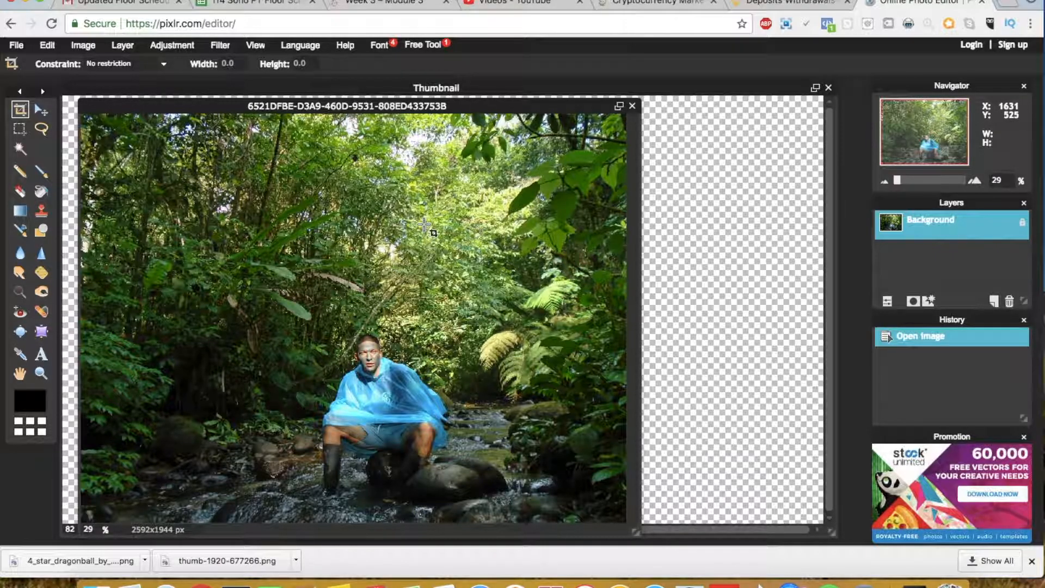
Copy the entire jungle photo and paste it as a new layer into the Thumbnail image
key("ctrl+a")
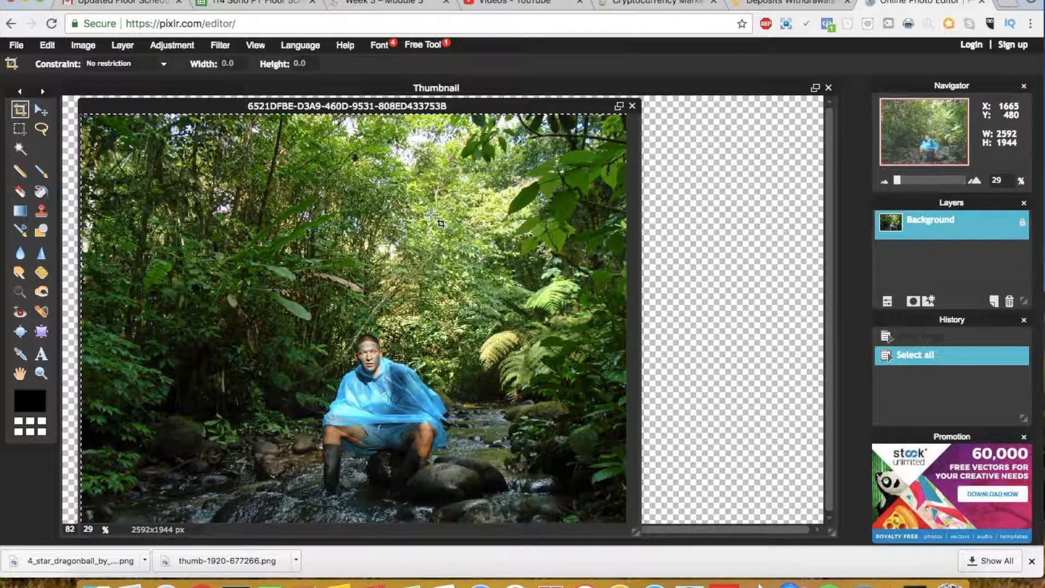
key("ctrl+c")
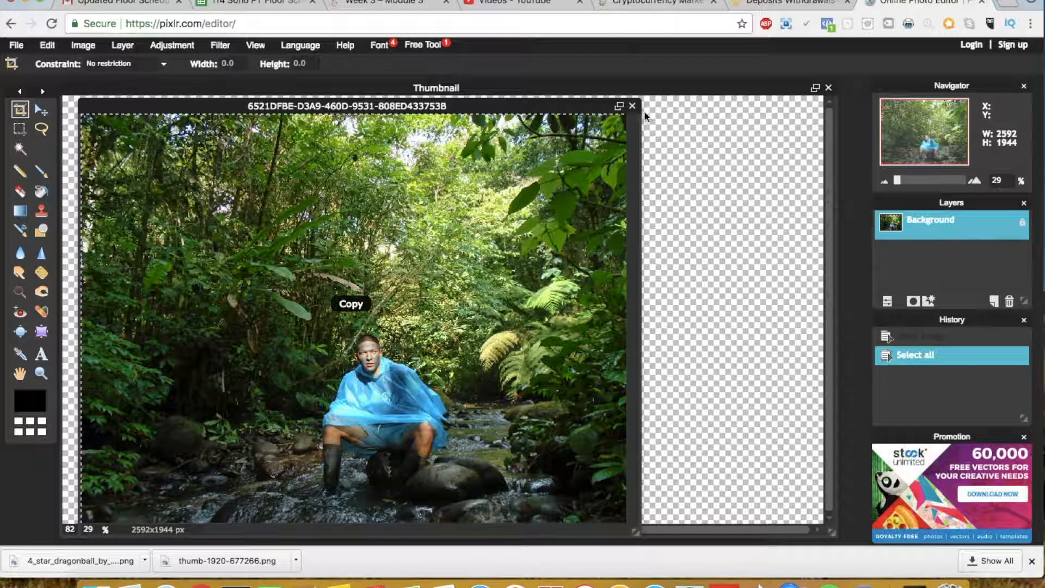
left_click(682, 143)
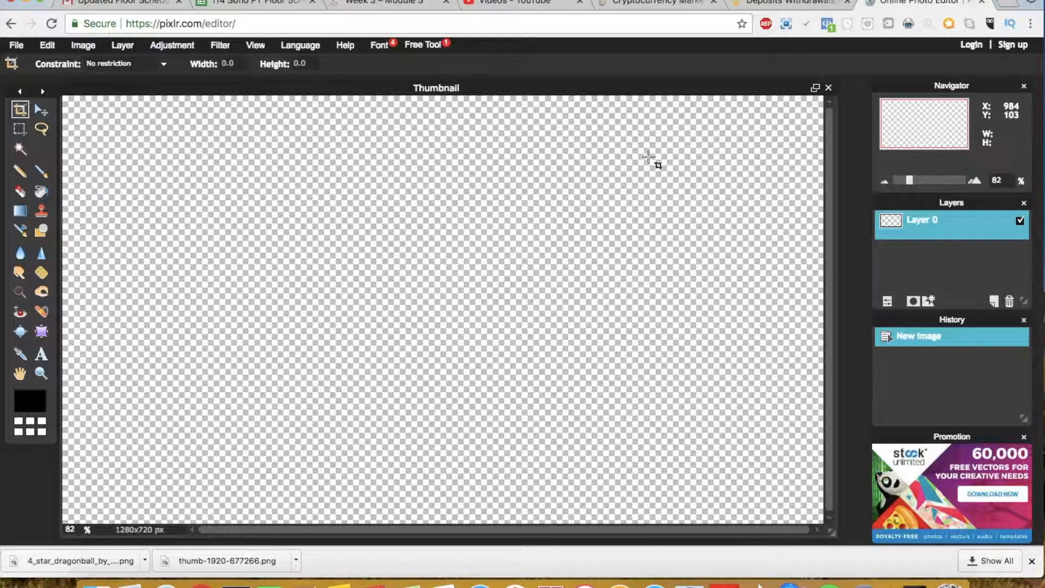
key("ctrl+v")
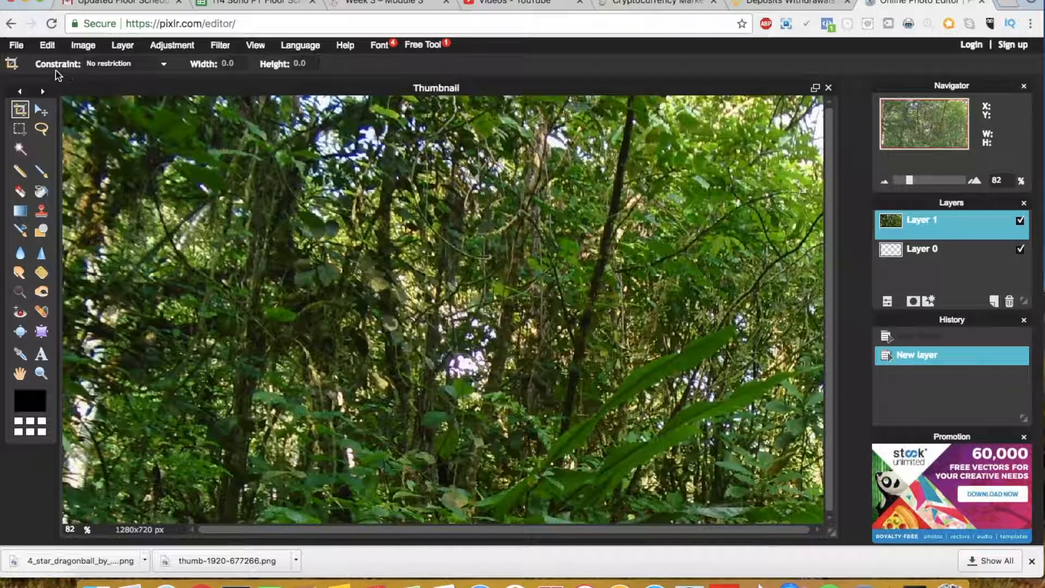
Free-transform the pasted photo layer, scaling and moving it so the seated man and the stream fit within the canvas
left_click(37, 50)
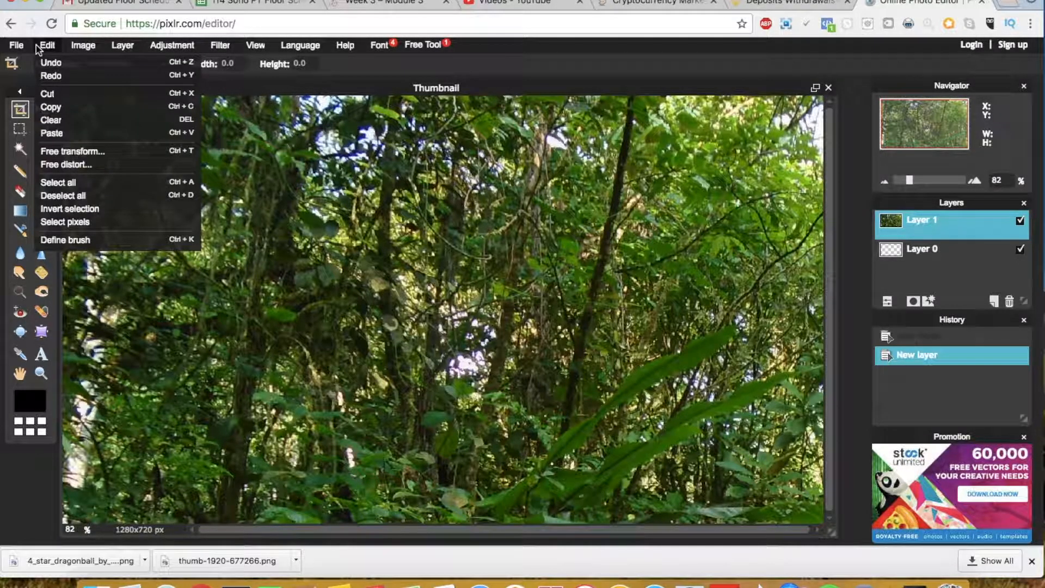
left_click(93, 151)
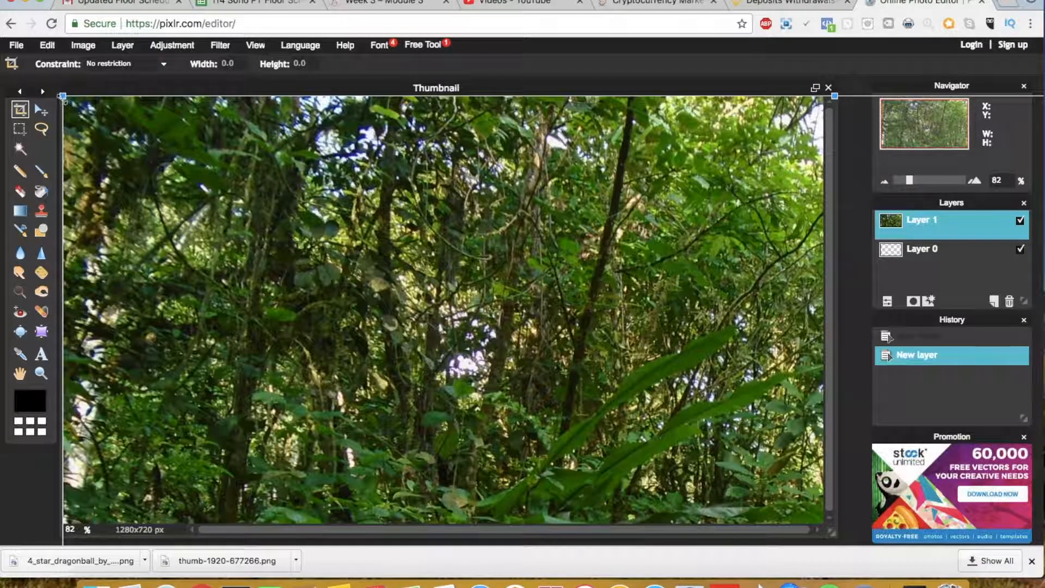
left_click_drag(62, 97, 434, 287)
left_click_drag(641, 385, 177, 99)
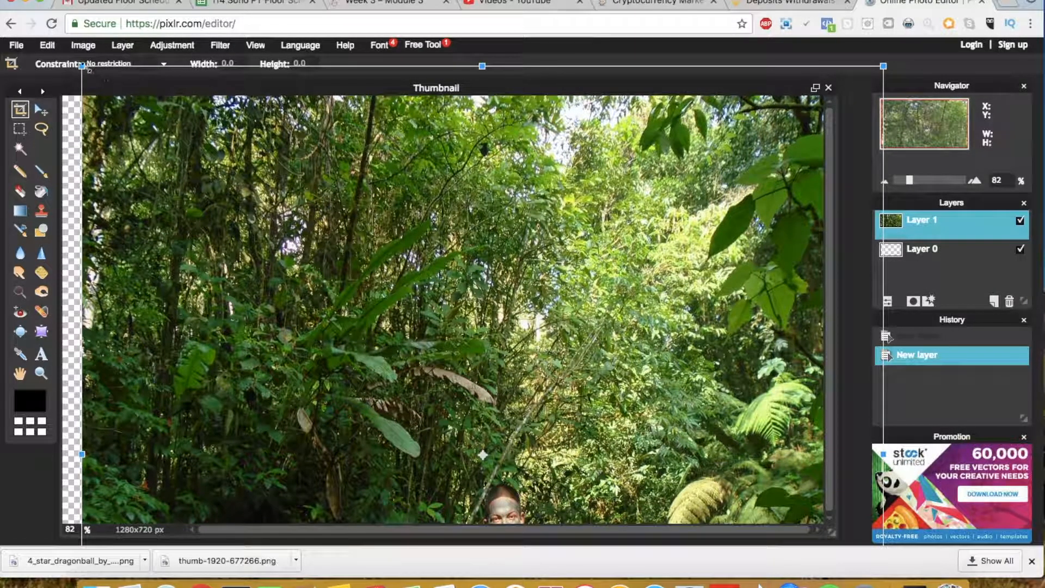
left_click_drag(84, 68, 209, 144)
left_click_drag(322, 251, 295, 151)
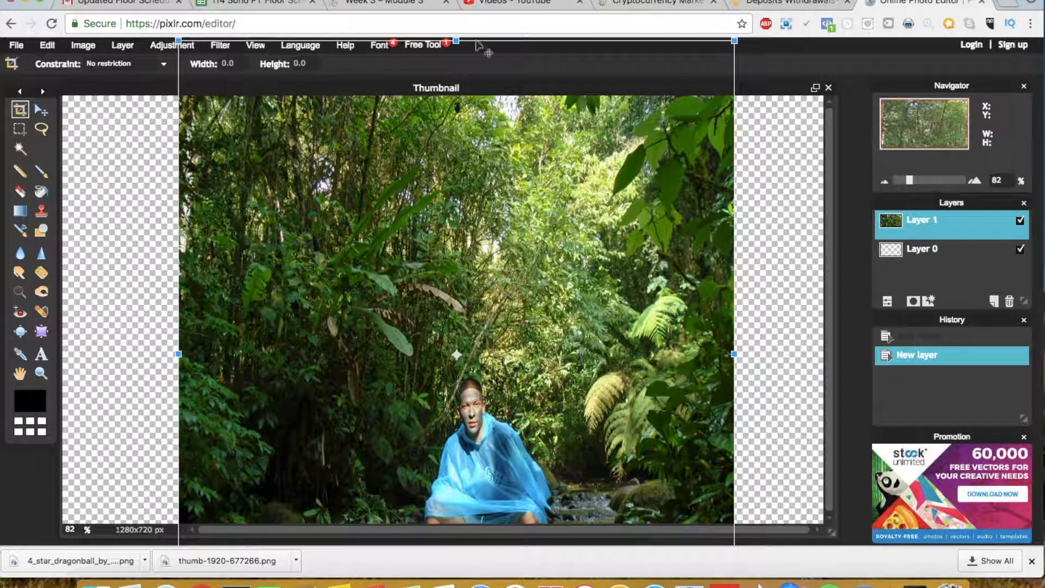
left_click_drag(457, 41, 465, 87)
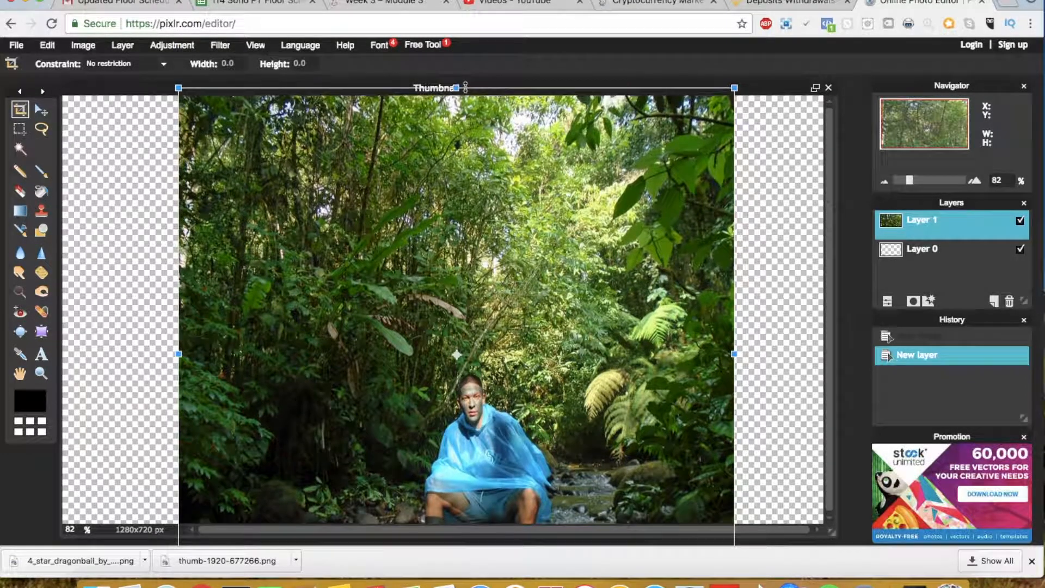
left_click_drag(551, 264, 599, 208)
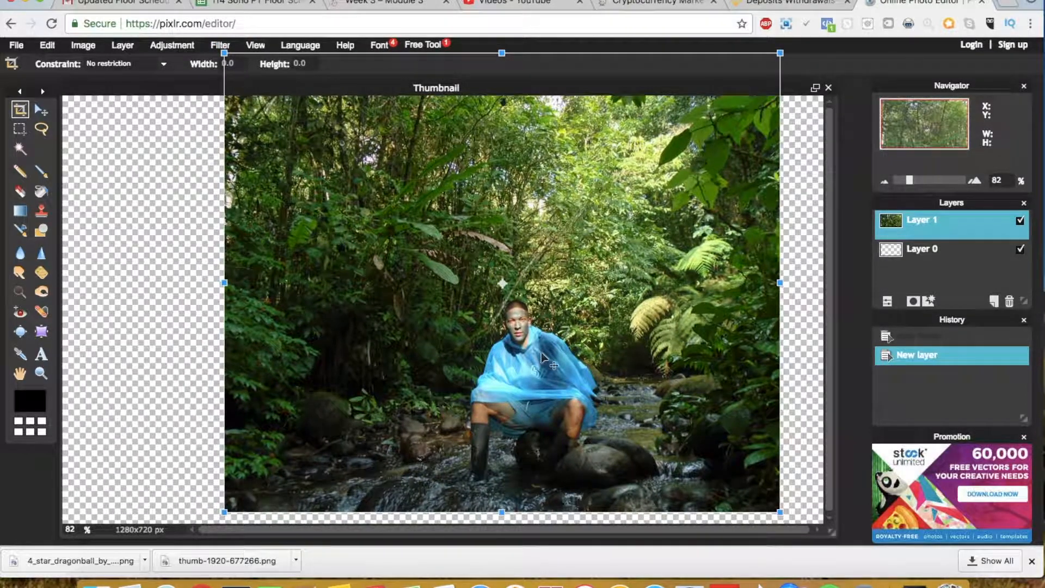
Enlarge and reposition the photo layer so it covers the whole canvas, and apply the free transform
left_click_drag(781, 515, 873, 549)
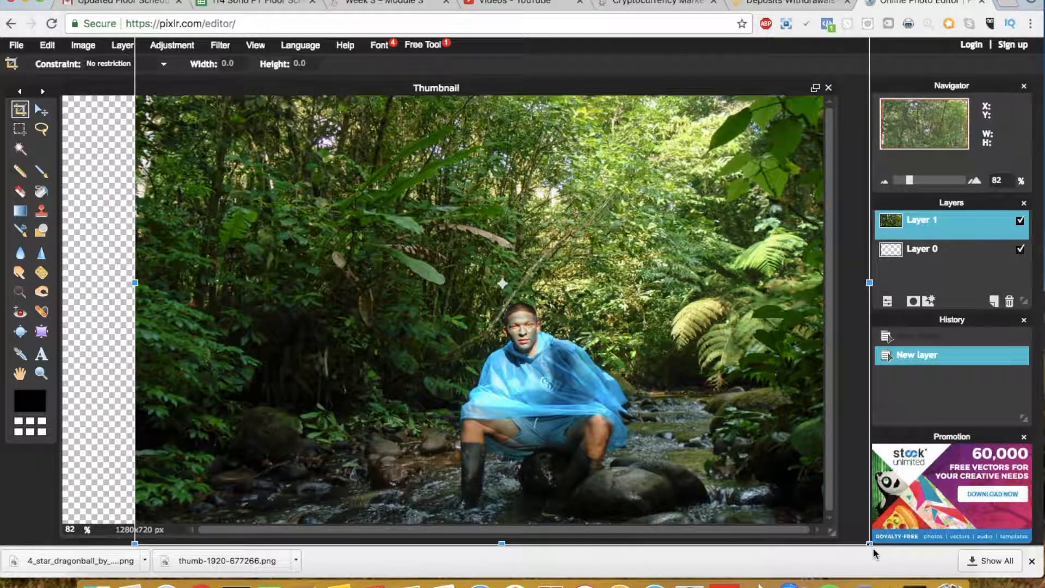
left_click_drag(732, 466, 712, 425)
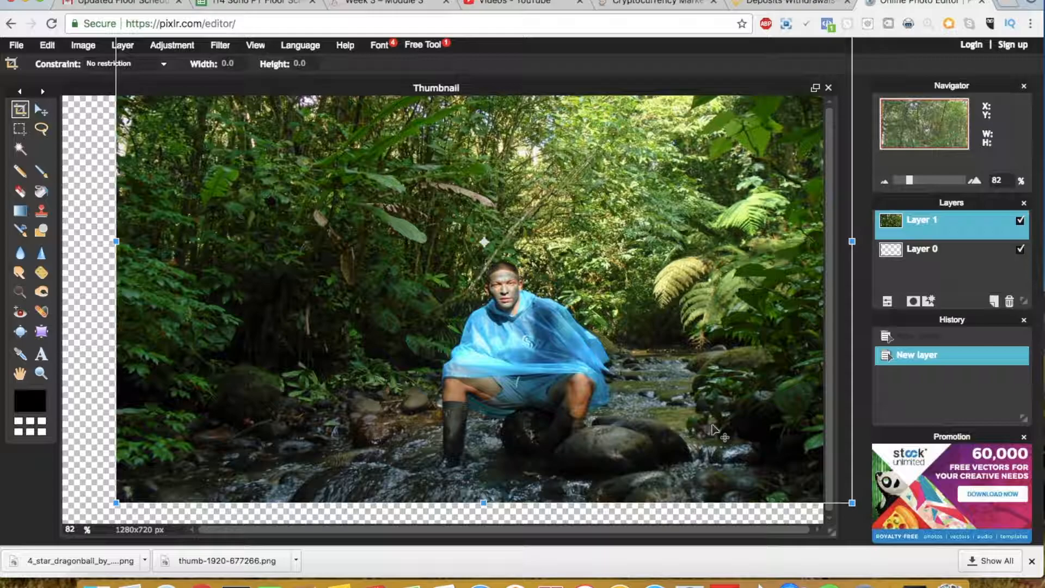
left_click_drag(849, 501, 914, 535)
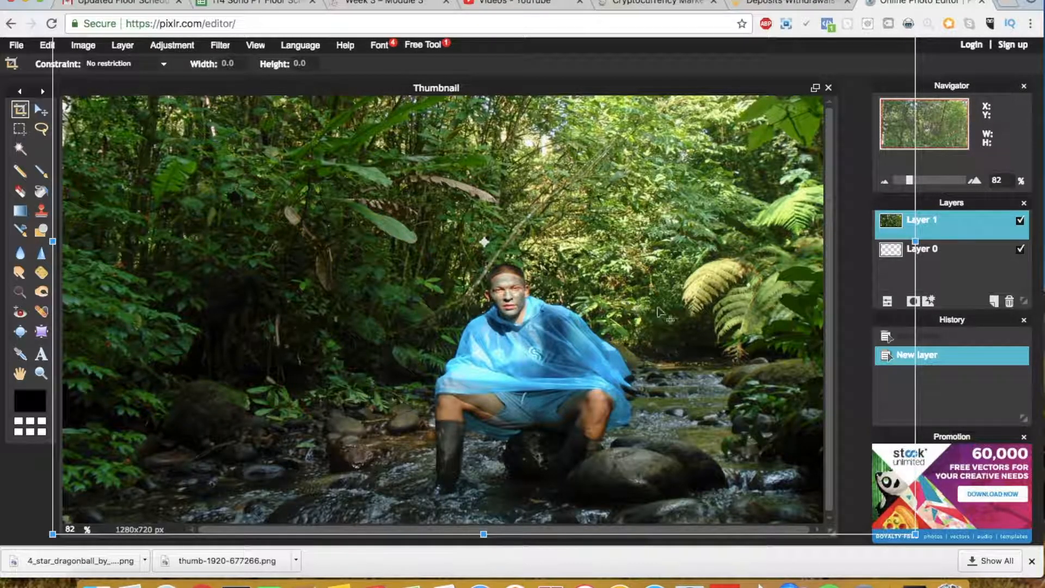
mouse_move(657, 309)
left_mouse_down()
mouse_move(660, 321)
mouse_move(661, 308)
left_mouse_up()
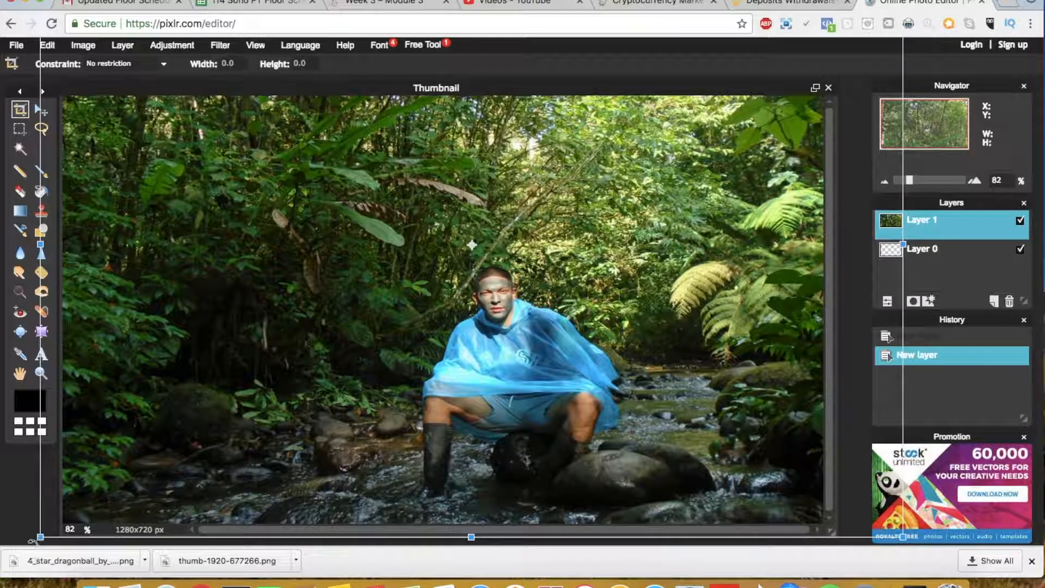
left_click_drag(39, 537, 55, 529)
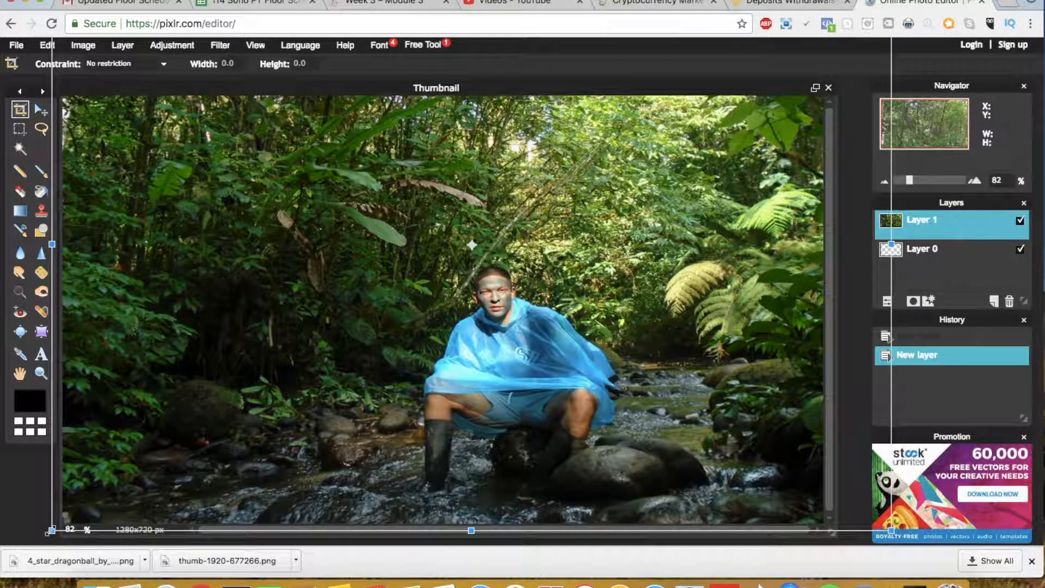
left_click_drag(143, 348, 147, 347)
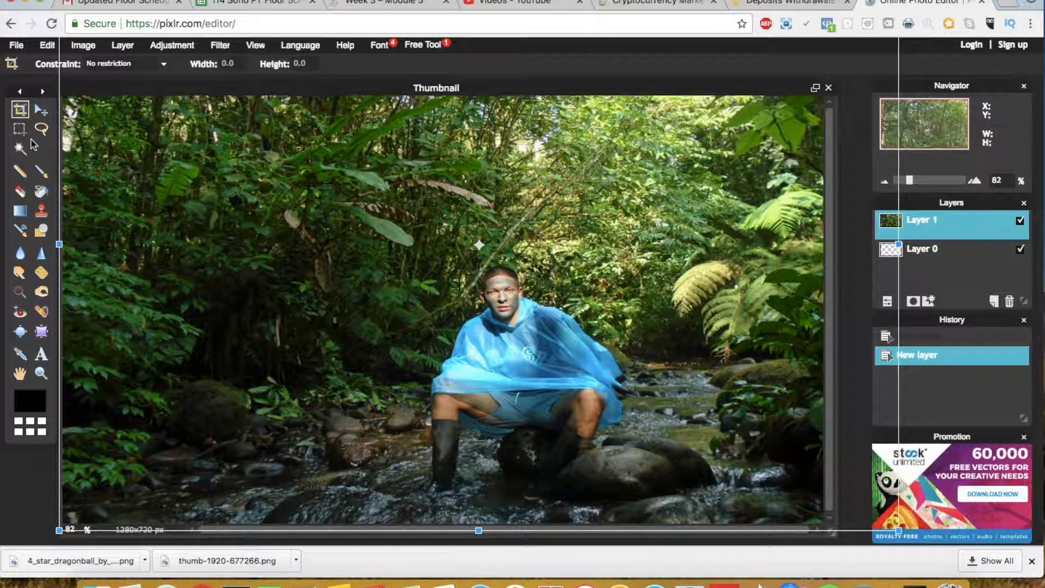
left_click(47, 130)
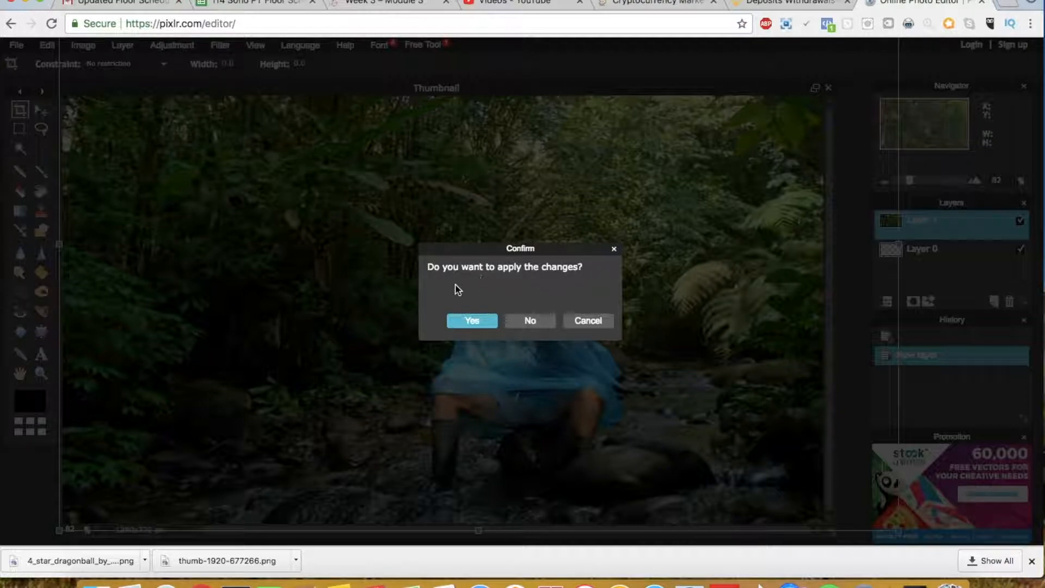
left_click(472, 320)
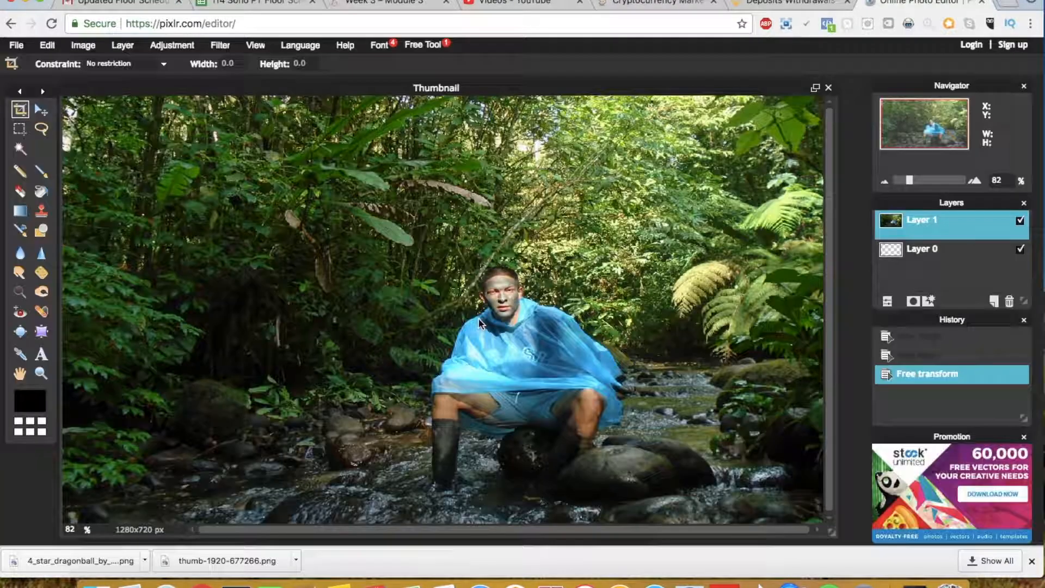
Select the seated man and the rocks beside him with a freehand Lasso outline, using feather 0 and anti-aliasing
left_click(42, 130)
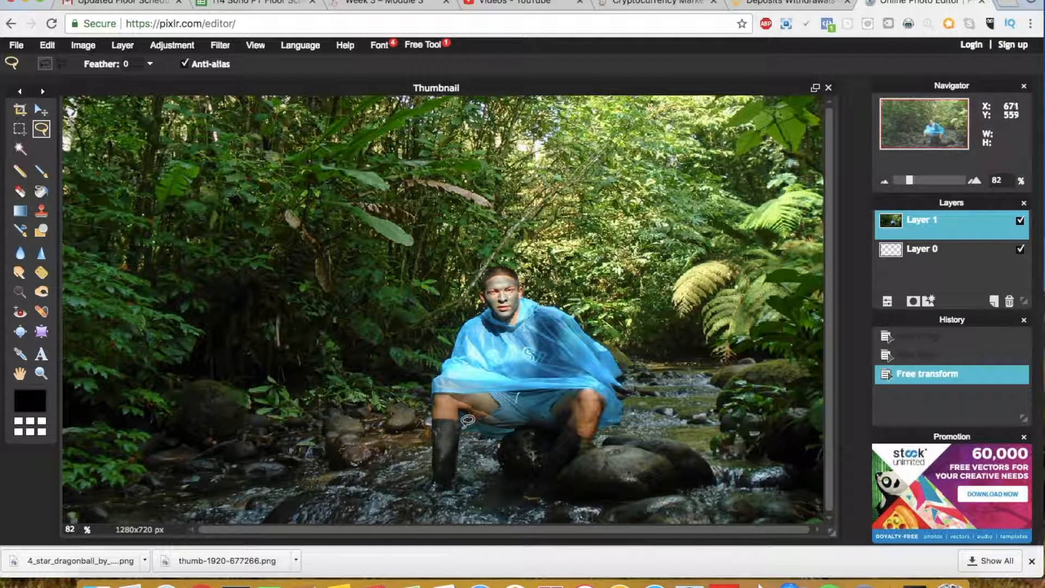
left_click_drag(913, 184, 916, 187)
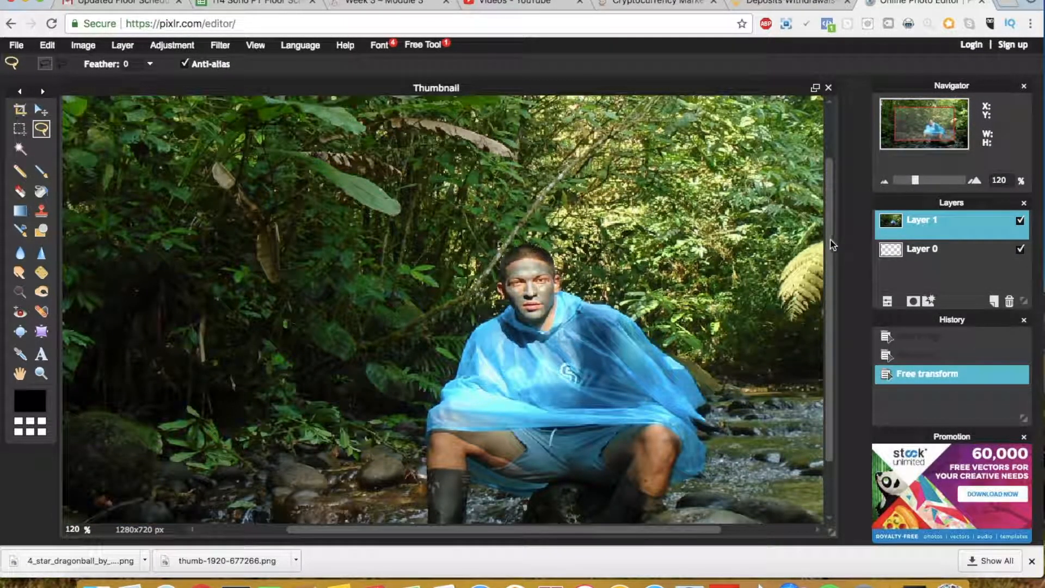
left_click_drag(837, 238, 835, 292)
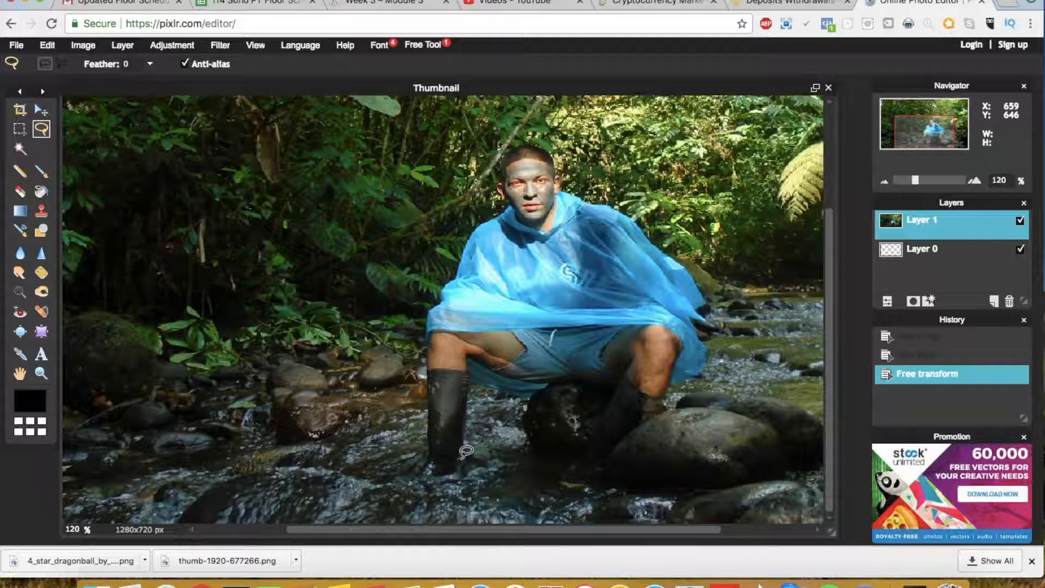
mouse_move(462, 457)
left_mouse_down()
mouse_move(436, 496)
mouse_move(394, 500)
mouse_move(390, 490)
mouse_move(419, 460)
mouse_move(418, 305)
mouse_move(507, 141)
mouse_move(551, 137)
mouse_move(574, 175)
left_mouse_up()
mouse_move(585, 172)
left_mouse_down()
mouse_move(667, 216)
mouse_move(708, 261)
mouse_move(720, 352)
mouse_move(710, 377)
mouse_move(686, 385)
left_mouse_up()
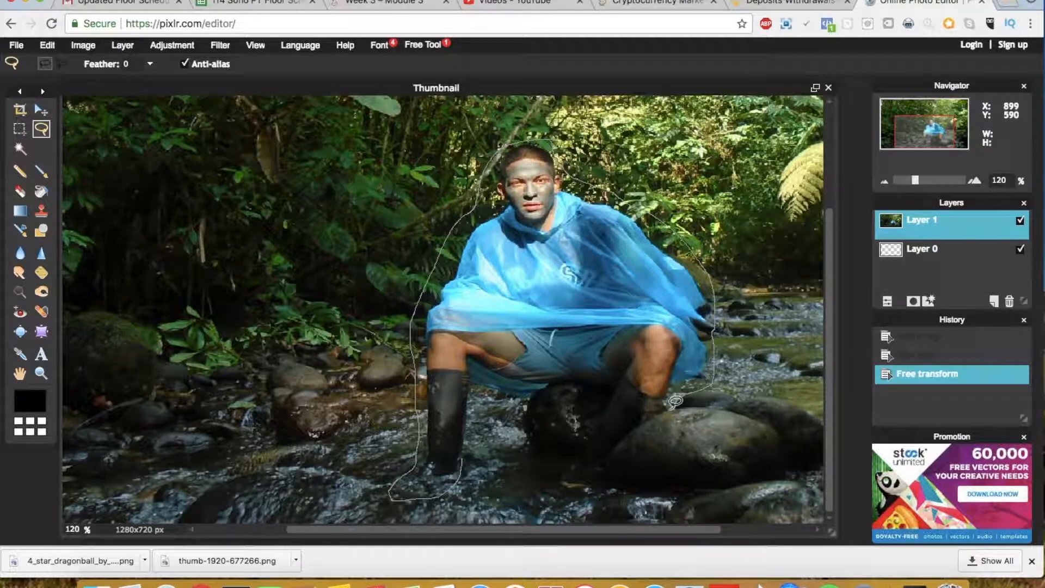
mouse_move(666, 407)
left_mouse_down()
mouse_move(578, 492)
mouse_move(565, 475)
mouse_move(602, 398)
mouse_move(589, 384)
mouse_move(505, 386)
mouse_move(486, 397)
left_mouse_up()
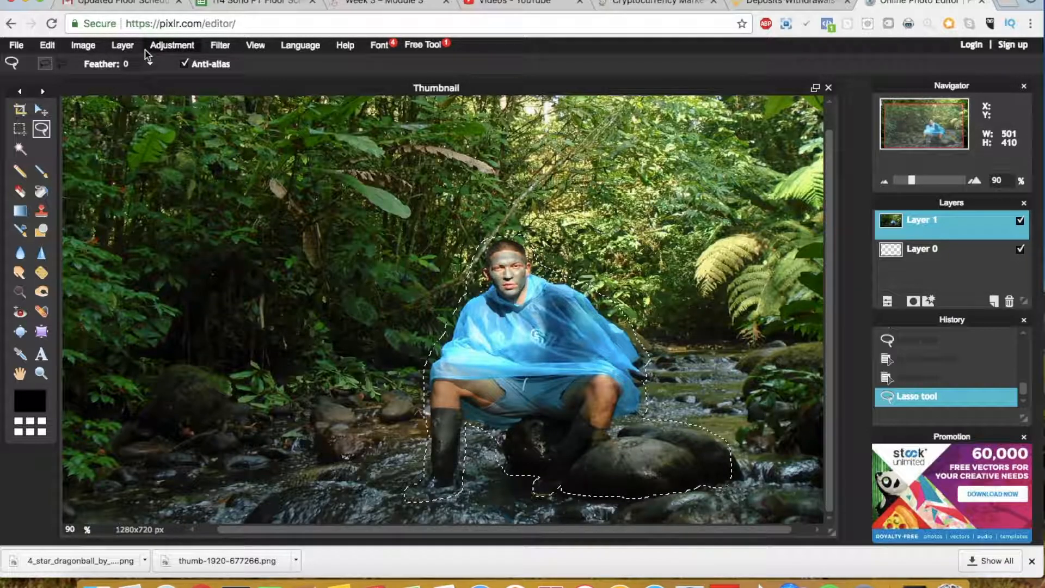
Invert the selection around the man and rocks and clear the surrounding jungle background from Layer 1
key("Delete")
key("ctrl+z")
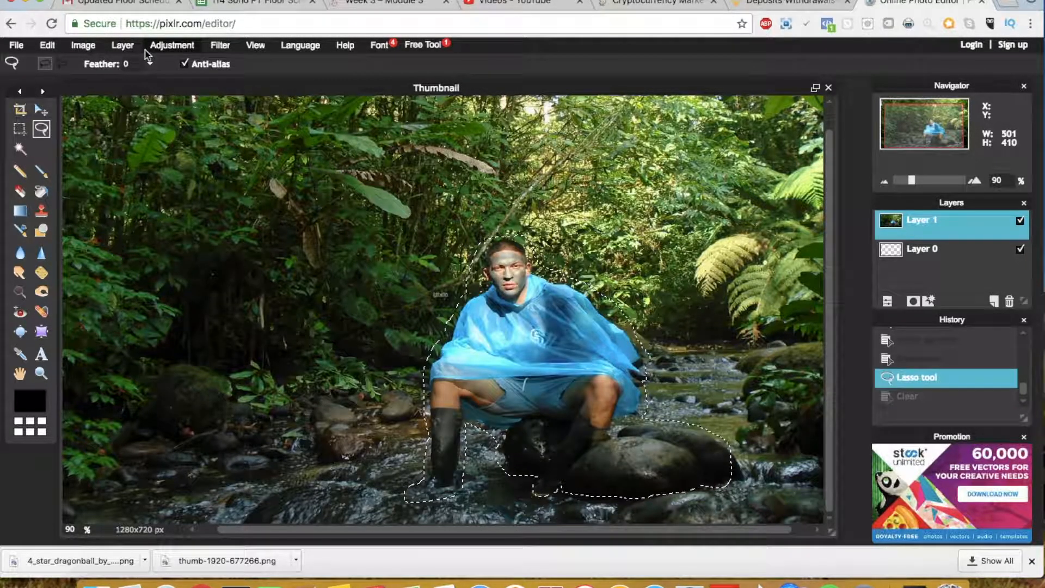
left_click(48, 45)
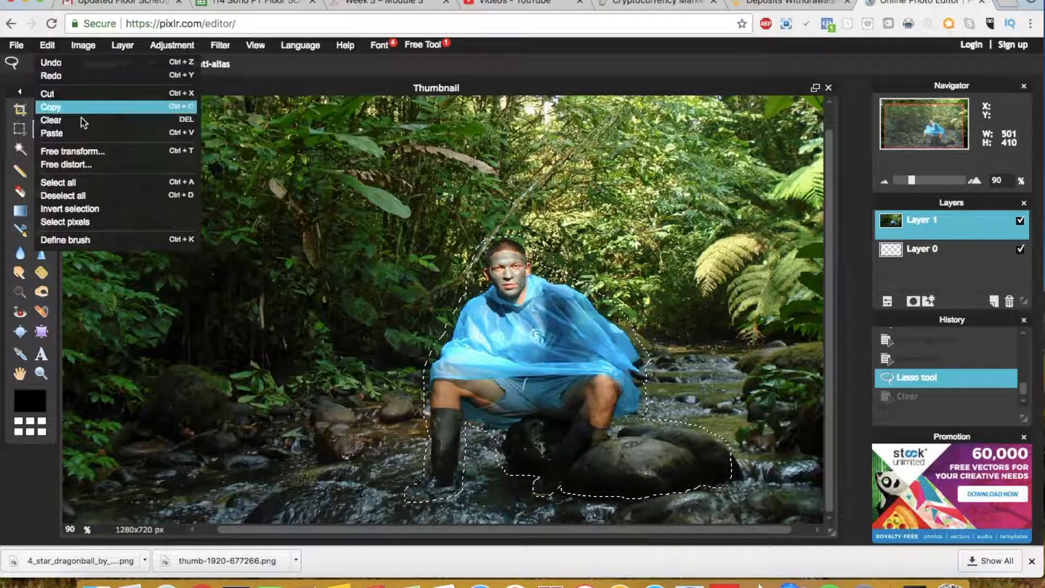
left_click(116, 210)
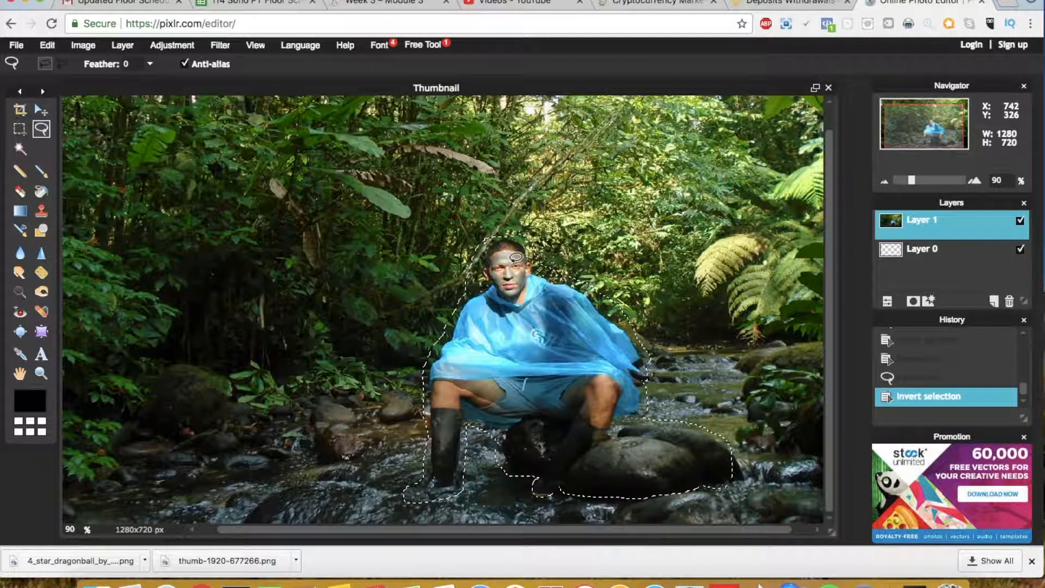
key("Delete")
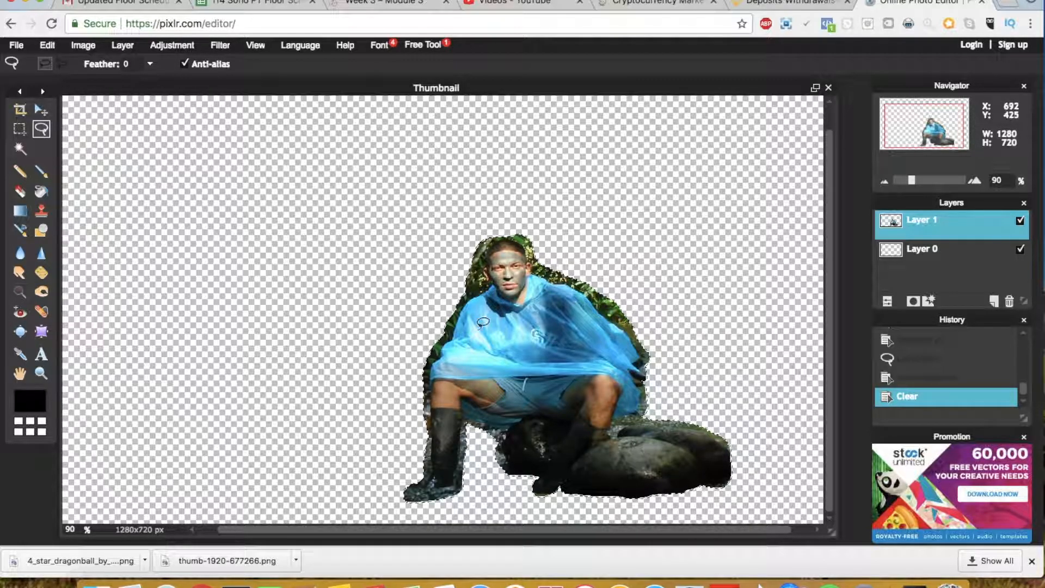
Choose the Eraser with the hard round 15-pixel brush at 100 opacity for cleaning up the cutout's edges
mouse_move(914, 184)
left_mouse_down()
mouse_move(926, 186)
mouse_move(915, 188)
left_mouse_up()
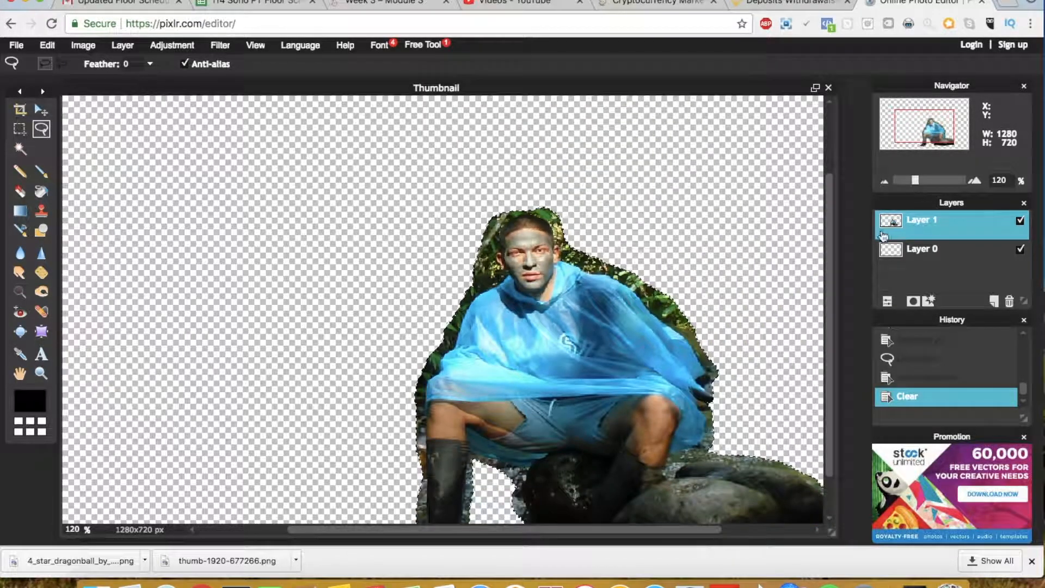
left_click_drag(835, 215, 836, 249)
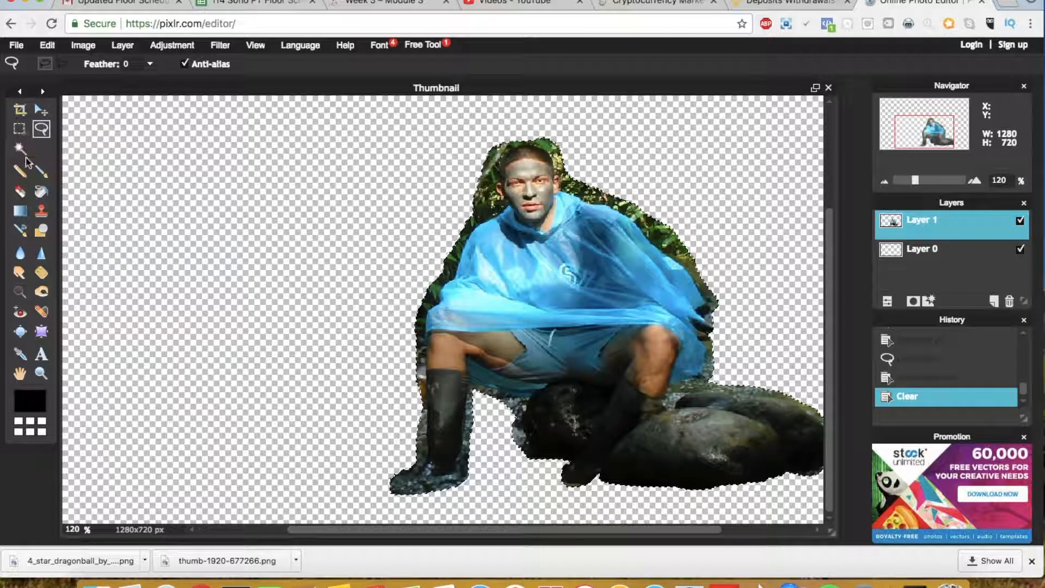
left_click(24, 189)
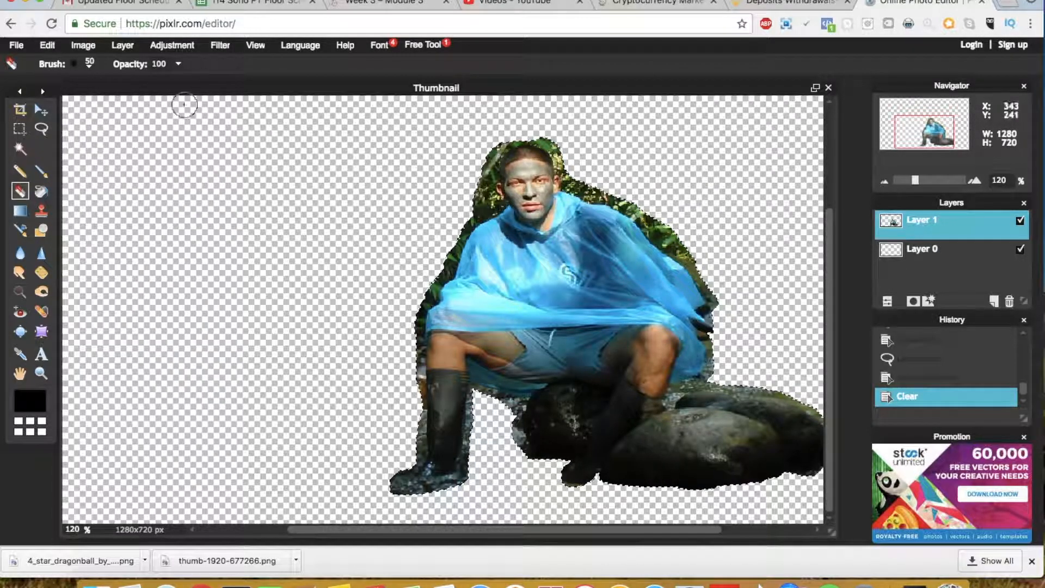
left_click(76, 69)
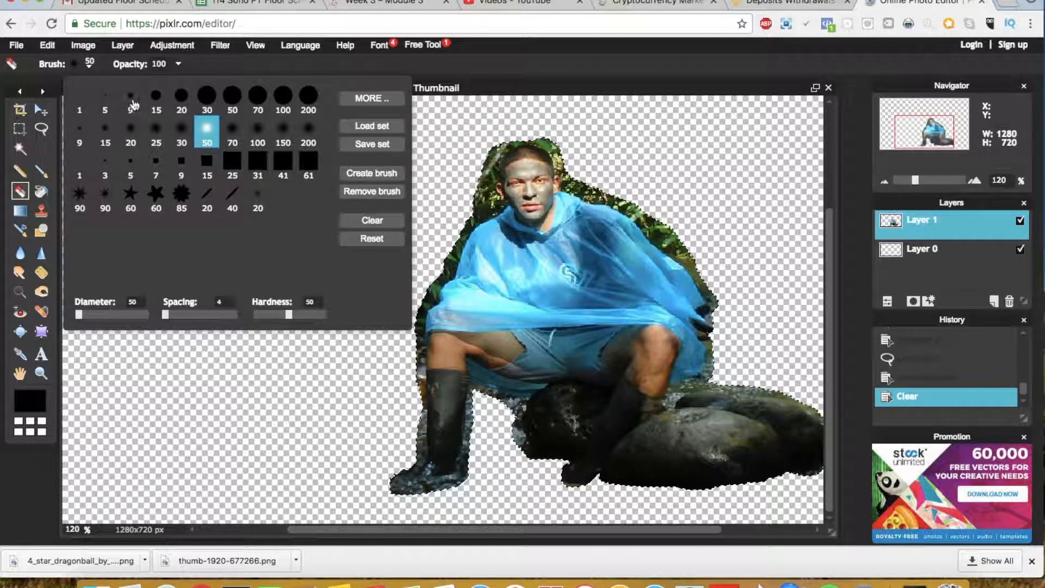
left_click(158, 98)
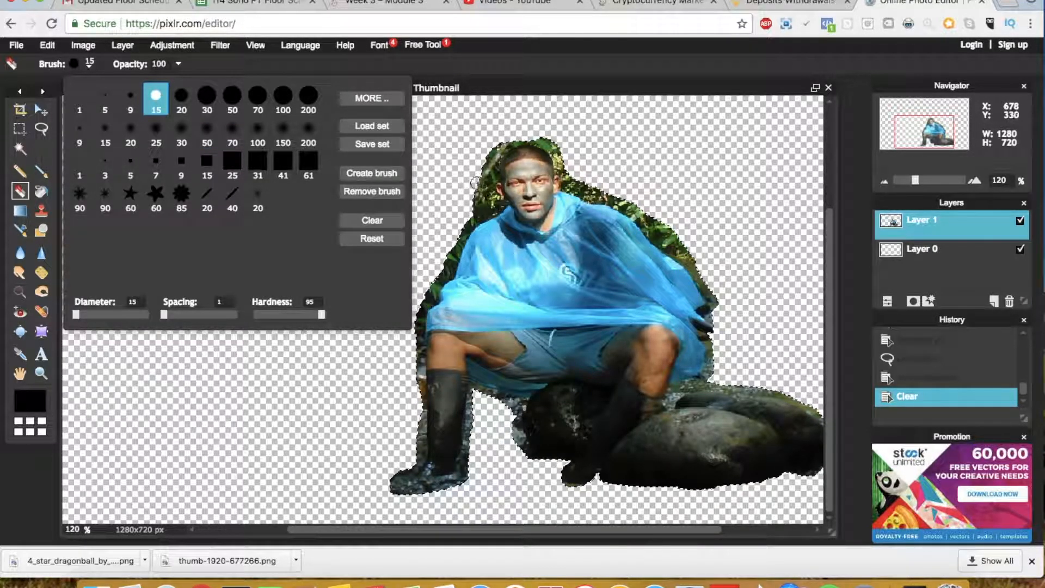
left_click(464, 201)
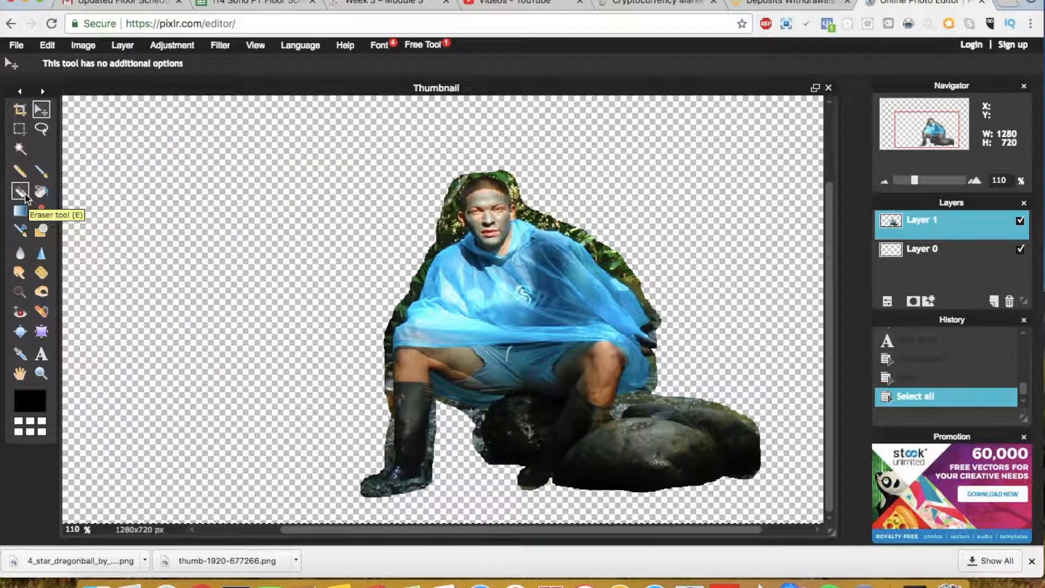
Erase the leftover jungle along the left outline of the man, from his head down the shoulder and poncho to the boot
left_click(20, 193)
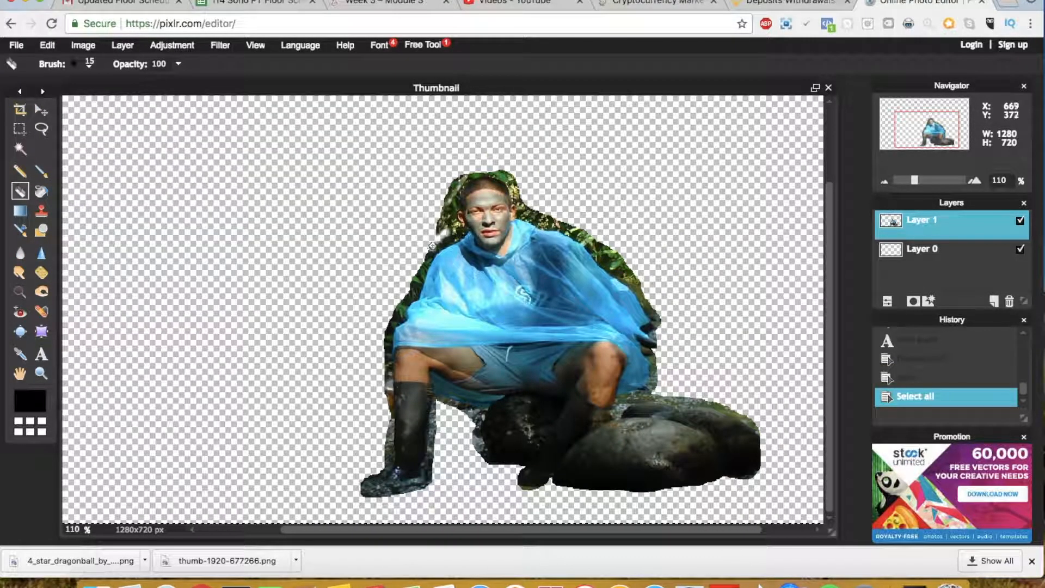
left_click_drag(437, 239, 438, 233)
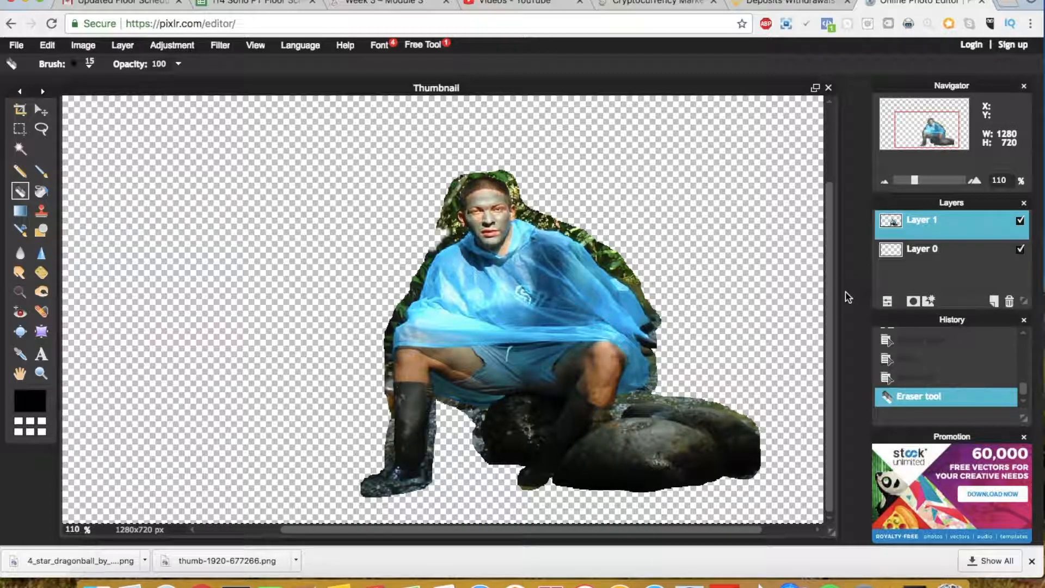
scroll(831, 290, "up", 5)
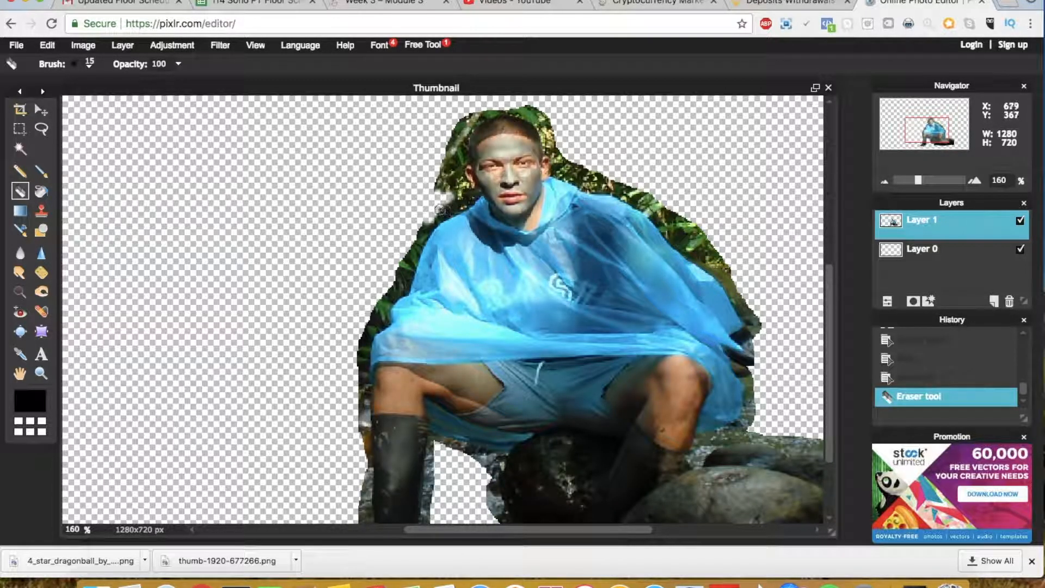
mouse_move(449, 198)
left_mouse_down()
mouse_move(446, 163)
mouse_move(442, 174)
mouse_move(453, 131)
mouse_move(443, 173)
mouse_move(452, 187)
mouse_move(456, 128)
mouse_move(468, 116)
mouse_move(455, 137)
left_mouse_up()
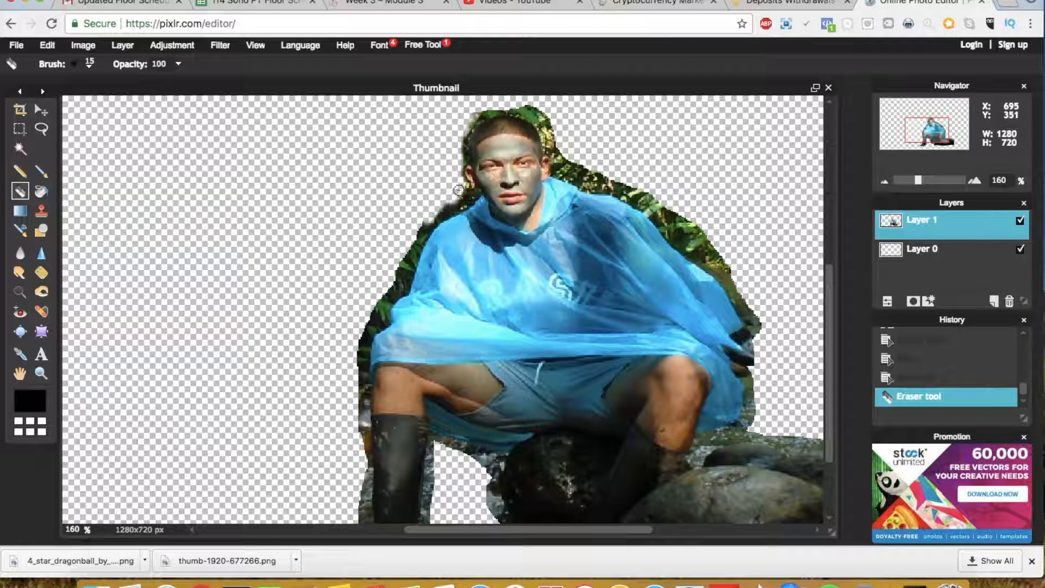
mouse_move(458, 196)
left_mouse_down()
mouse_move(436, 214)
mouse_move(360, 517)
left_mouse_up()
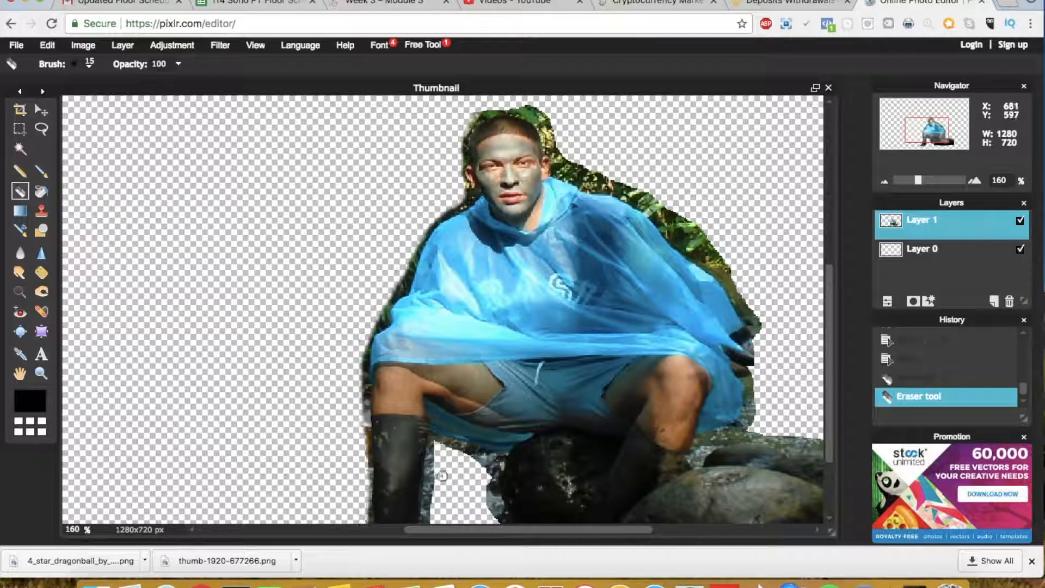
Erase the jungle fringe above the man's head and along his right-hand shoulder outline, undoing a stray stroke
left_click_drag(756, 326, 453, 141)
left_click_drag(744, 305, 660, 214)
left_click_drag(656, 212, 547, 132)
left_click_drag(919, 180, 930, 180)
key("super+z")
left_click_drag(678, 187, 762, 245)
scroll(677, 245, "right", 7)
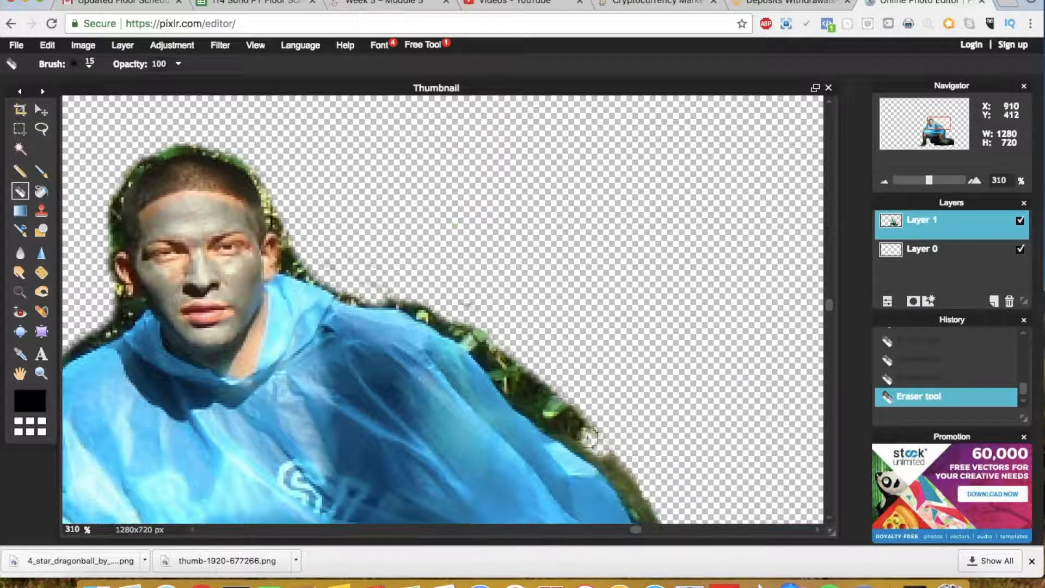
left_click_drag(603, 448, 402, 295)
Erase the remaining background down the right edge of the poncho and around the rocks
scroll(712, 334, "down", 4)
left_click_drag(621, 275, 665, 493)
left_click_drag(829, 372, 830, 465)
mouse_move(653, 257)
left_mouse_down()
mouse_move(571, 297)
mouse_move(812, 294)
left_mouse_up()
left_click_drag(640, 529, 520, 529)
left_click_drag(621, 474, 444, 506)
Erase the background remnants beside the boot and the thin fringe up the left side of the poncho
left_click_drag(829, 466, 829, 434)
left_click_drag(319, 362, 321, 223)
left_click_drag(829, 434, 830, 346)
left_click_drag(392, 343, 528, 180)
mouse_move(929, 180)
left_mouse_down()
mouse_move(913, 180)
mouse_move(930, 180)
left_mouse_up()
left_click(89, 64)
mouse_move(512, 205)
left_mouse_down()
mouse_move(488, 213)
mouse_move(351, 442)
left_mouse_up()
Check the cutout's outline and erase the last jungle remnants beside the man's head
left_click_drag(829, 346, 829, 498)
left_click_drag(522, 529, 693, 529)
left_click_drag(830, 498, 829, 287)
left_click_drag(693, 530, 578, 530)
left_click_drag(261, 229, 256, 287)
left_click_drag(426, 248, 426, 269)
left_click_drag(930, 180, 909, 182)
Move the cutout of the man and rocks slightly upward on the canvas
left_click(41, 110)
left_click_drag(712, 468, 725, 426)
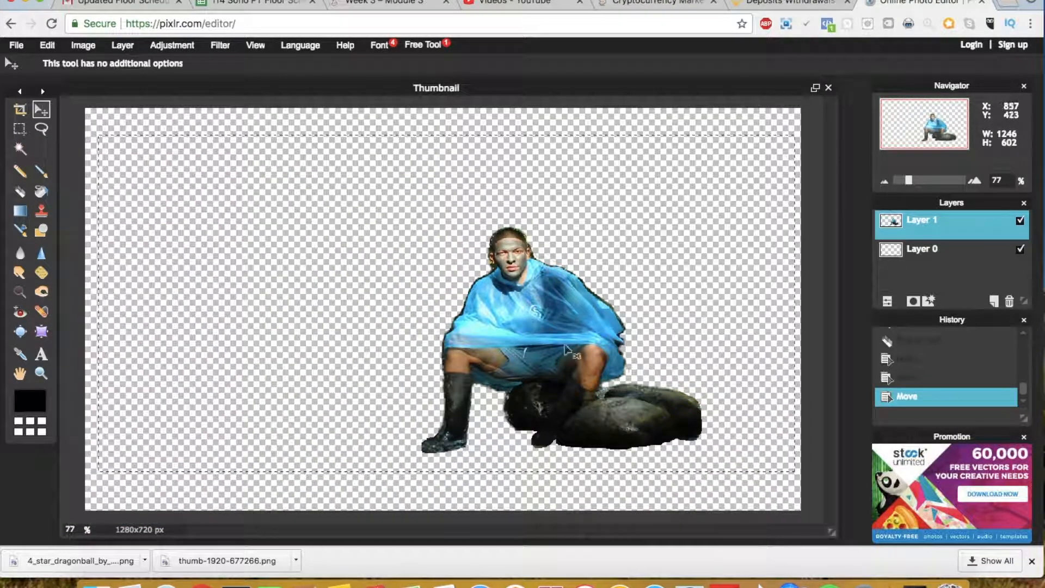
left_click_drag(254, 159, 250, 147)
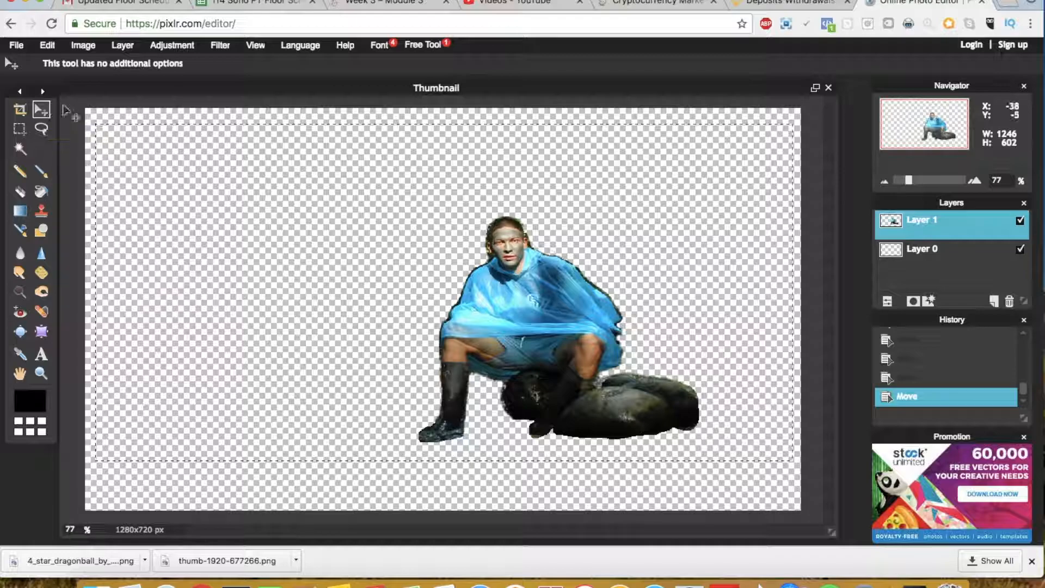
left_click_drag(109, 131, 107, 116)
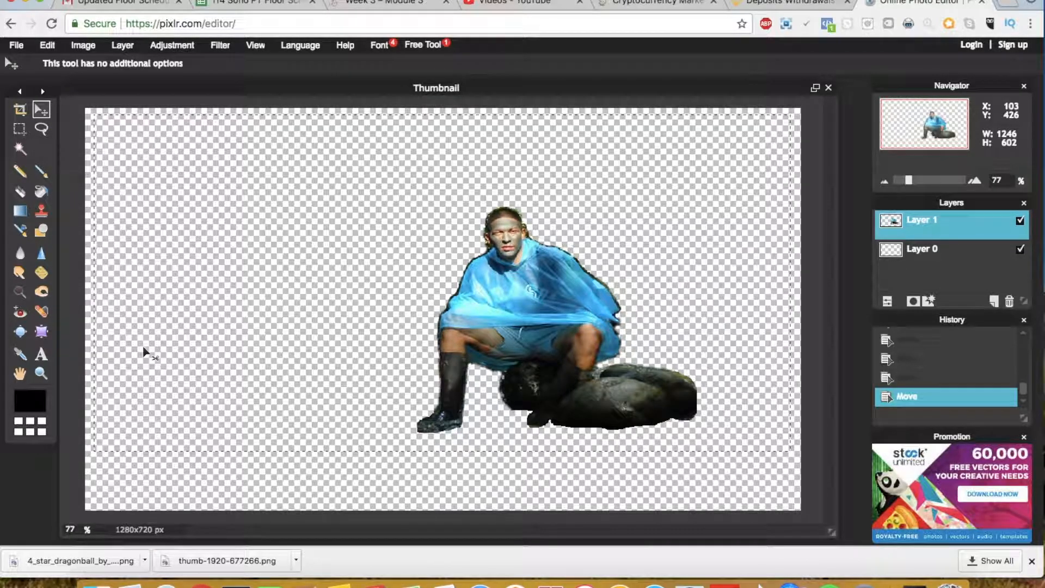
Enlarge the cutout with a free transform, apply it, and move the man and rocks down to the canvas's bottom edge, right of centre
left_click(53, 47)
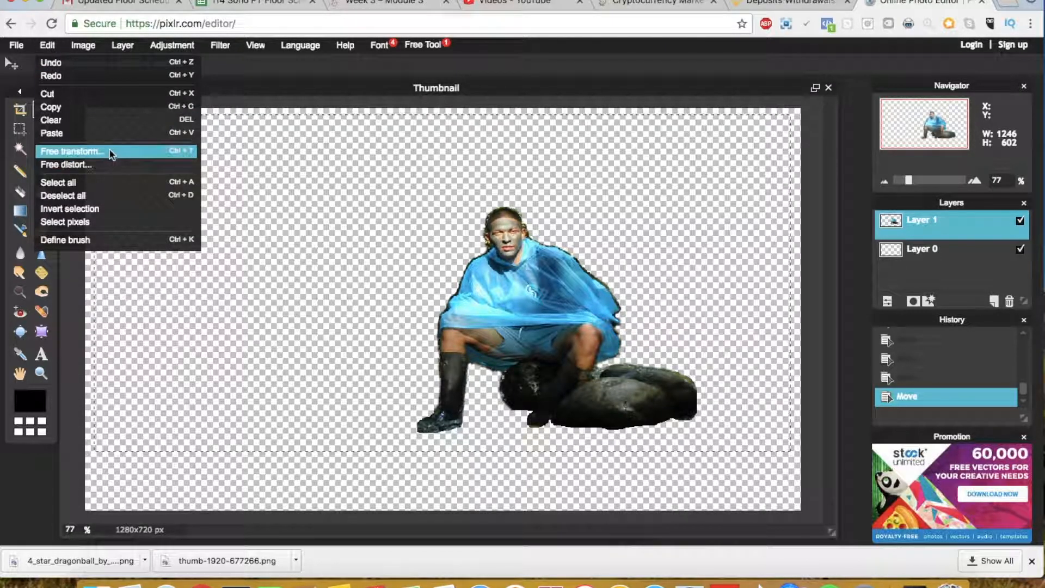
left_click(111, 149)
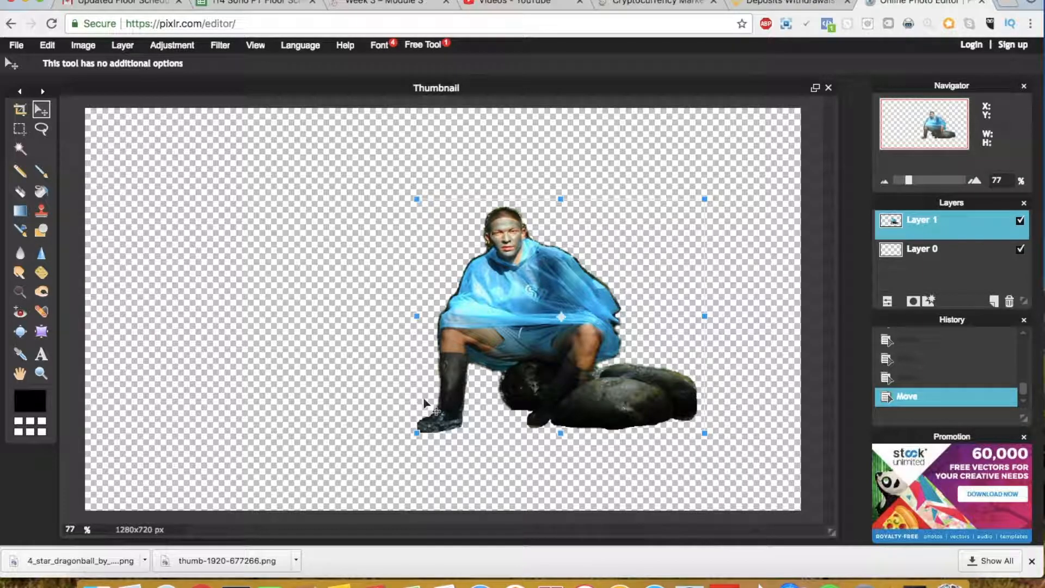
left_click_drag(418, 433, 367, 477)
left_click(268, 217)
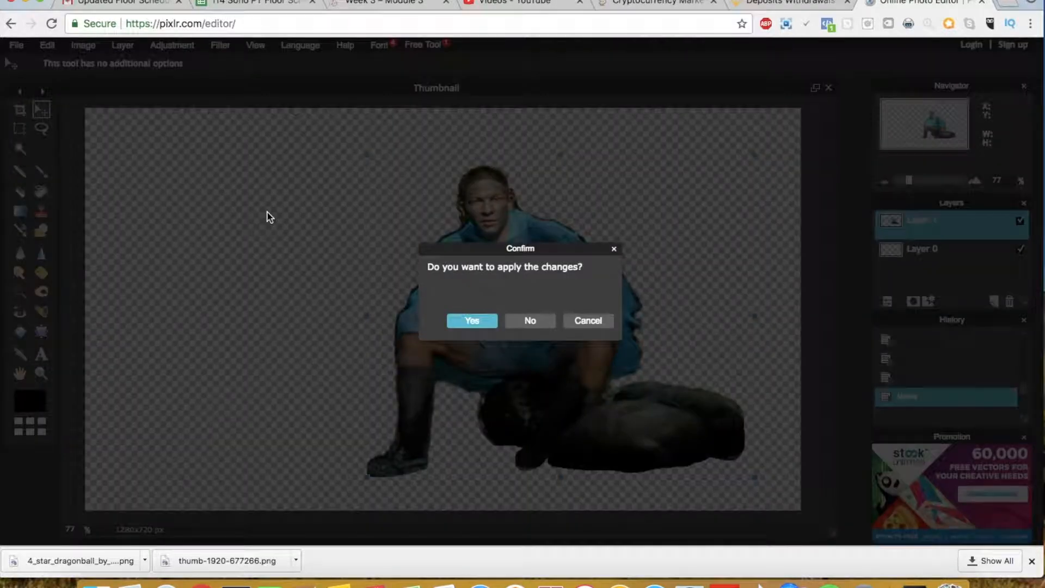
left_click(470, 320)
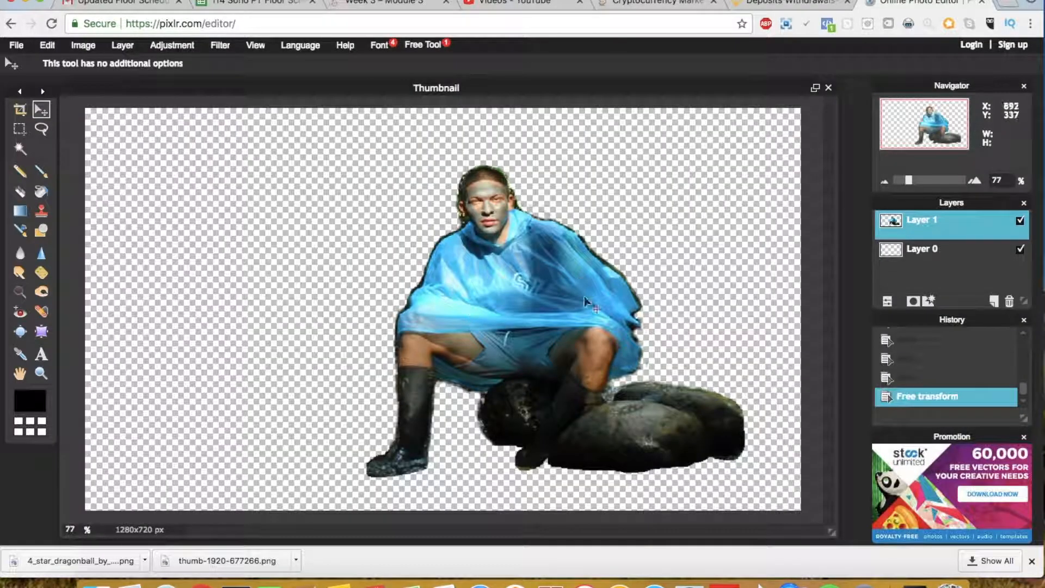
left_click_drag(561, 301, 603, 344)
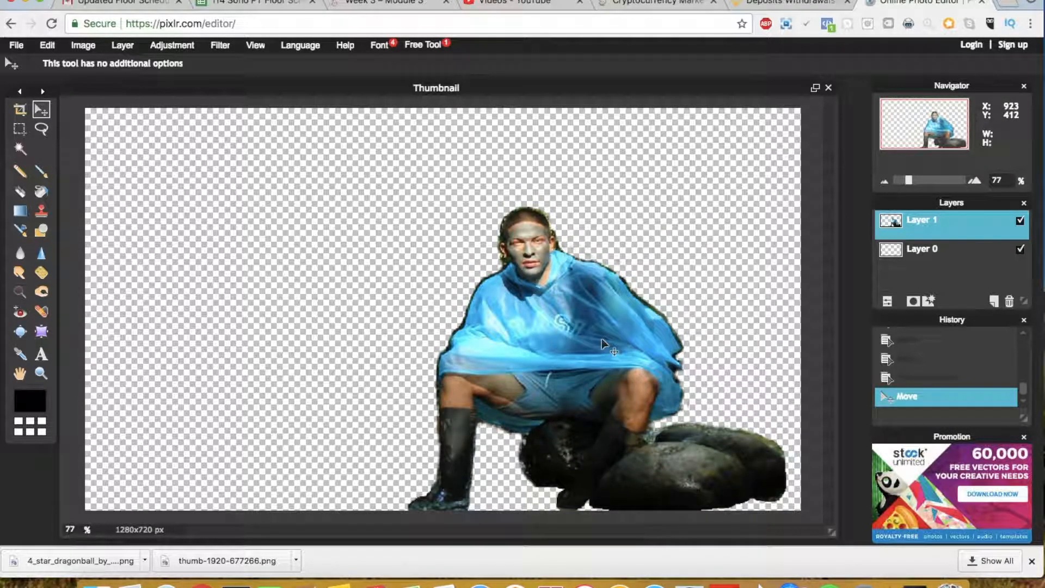
Open google.com in a new browser tab and search for "sunburst background" images
left_click(1006, 5)
type("google.com")
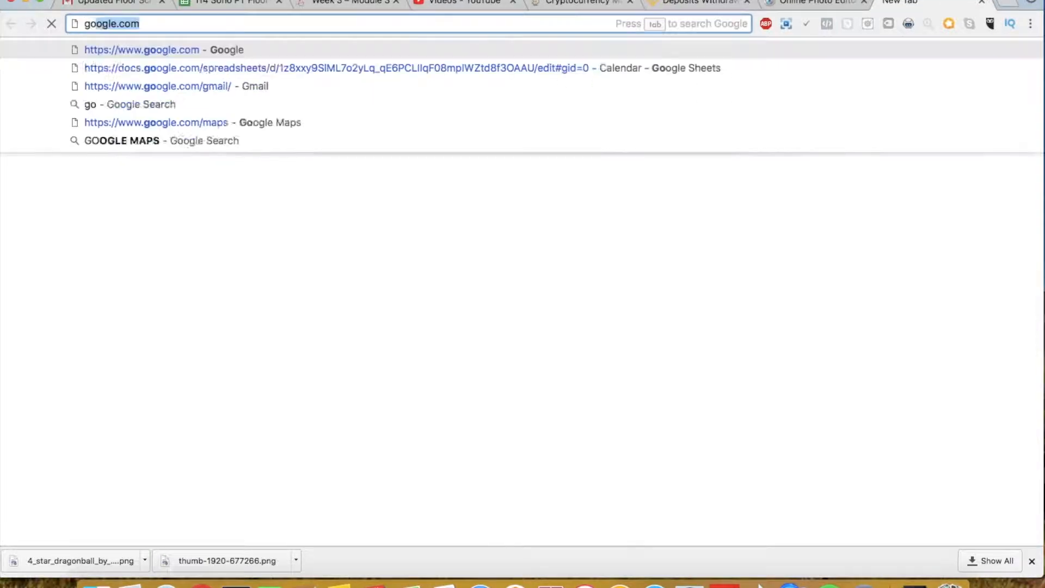
key("Return")
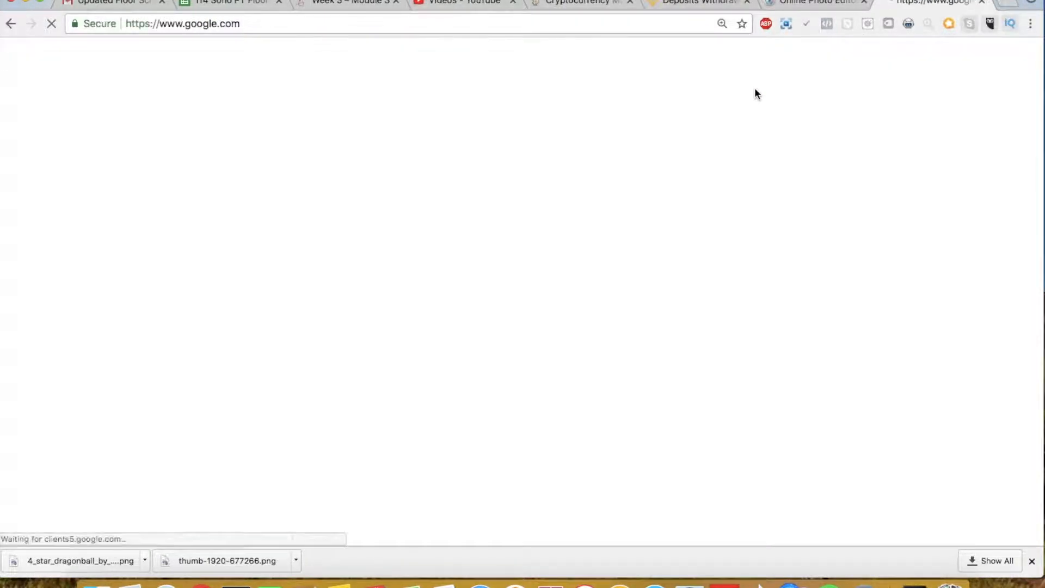
type("sun")
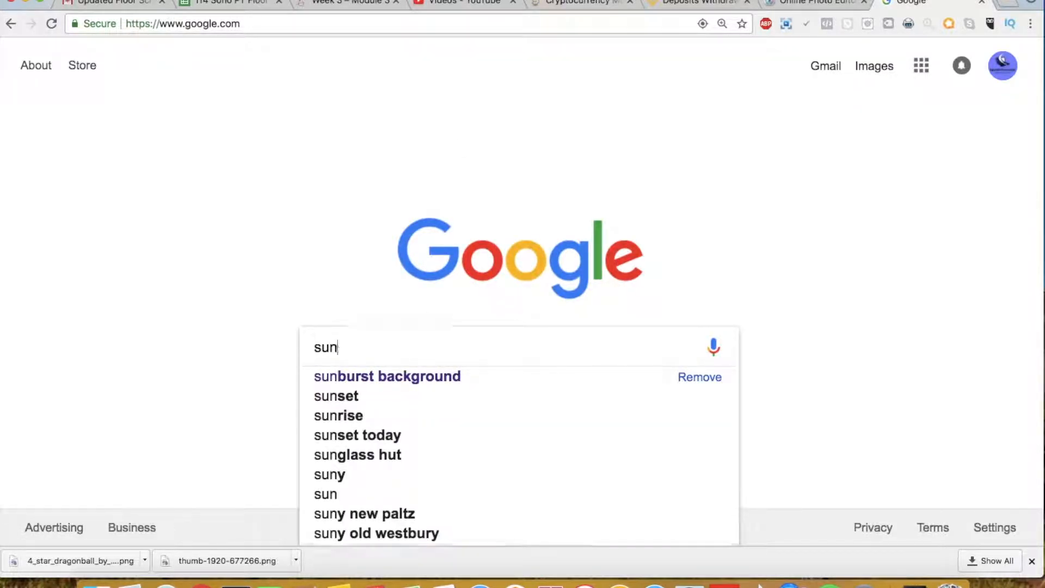
key("Down")
key("Return")
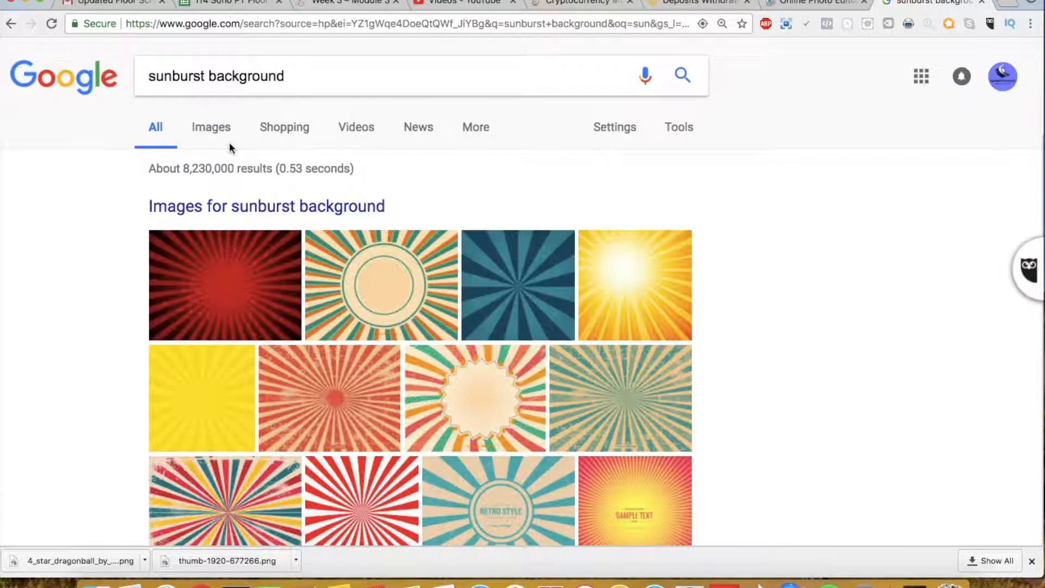
left_click(222, 137)
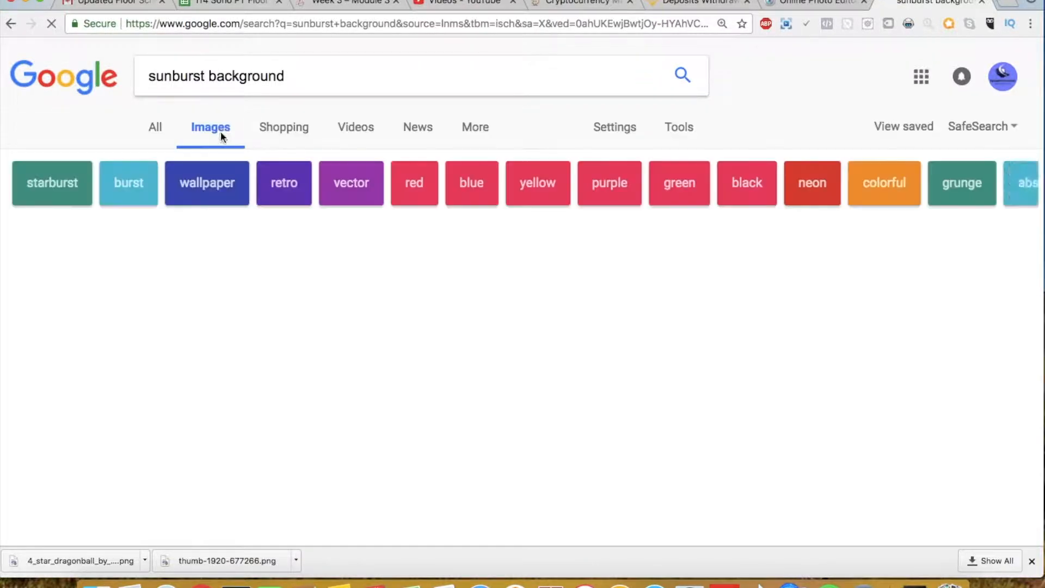
Examine the sunburst background image results for a suitable thumbnail backdrop
scroll(548, 373, "down", 2)
scroll(548, 374, "down", 8)
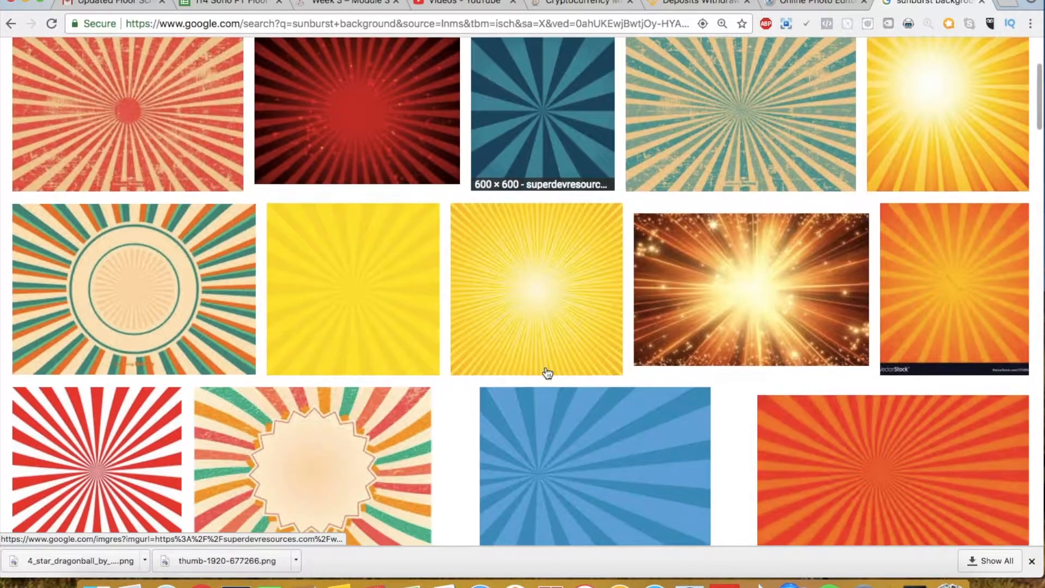
scroll(571, 351, "down", 5)
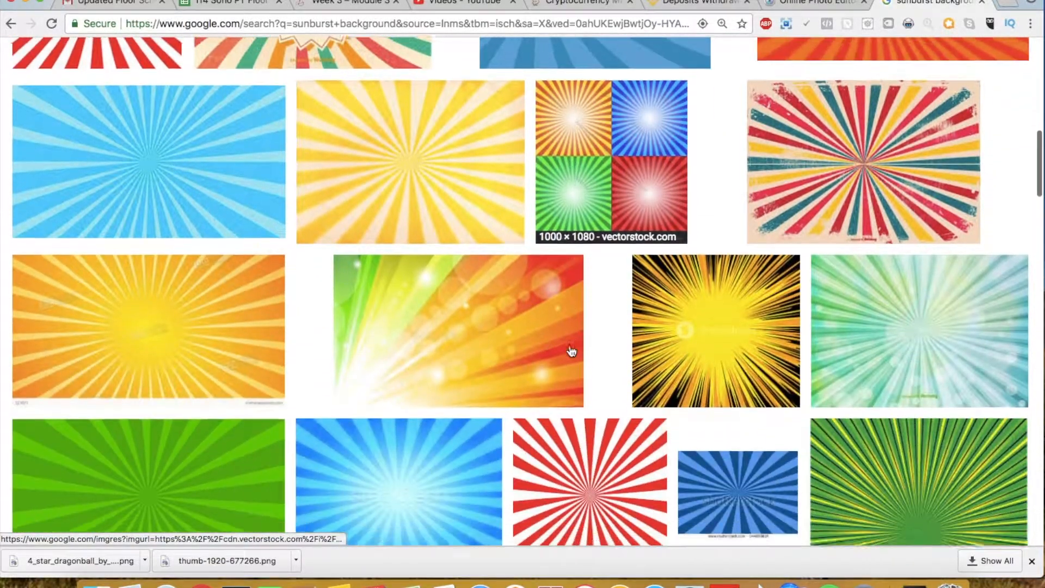
scroll(573, 342, "down", 6)
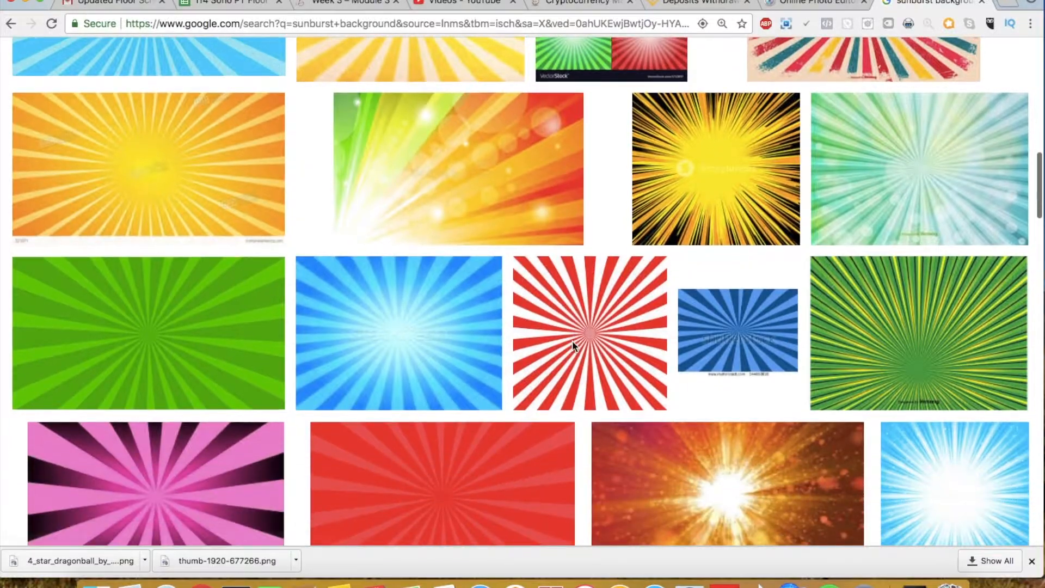
scroll(574, 348, "down", 14)
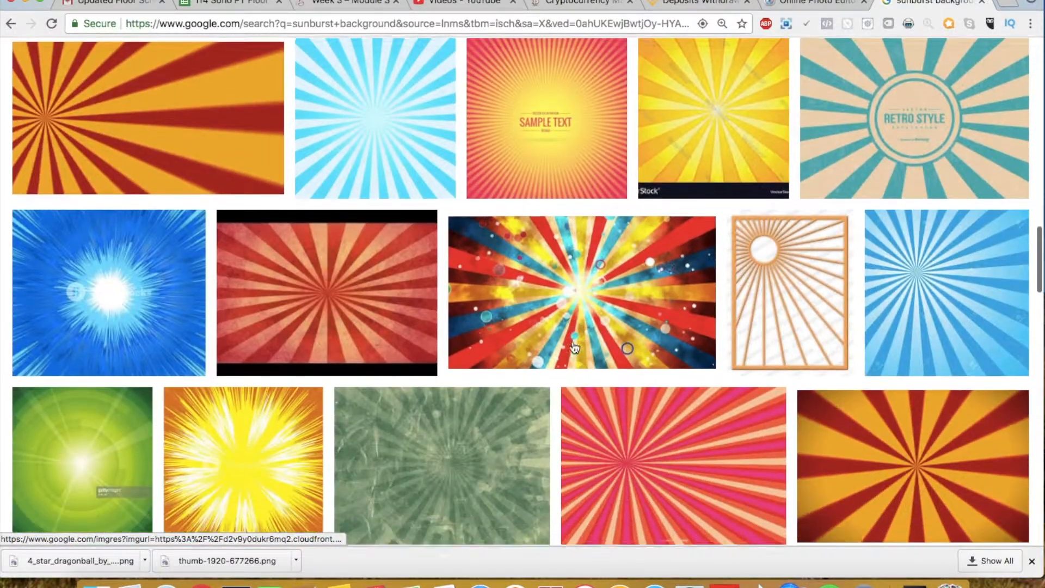
scroll(568, 365, "down", 11)
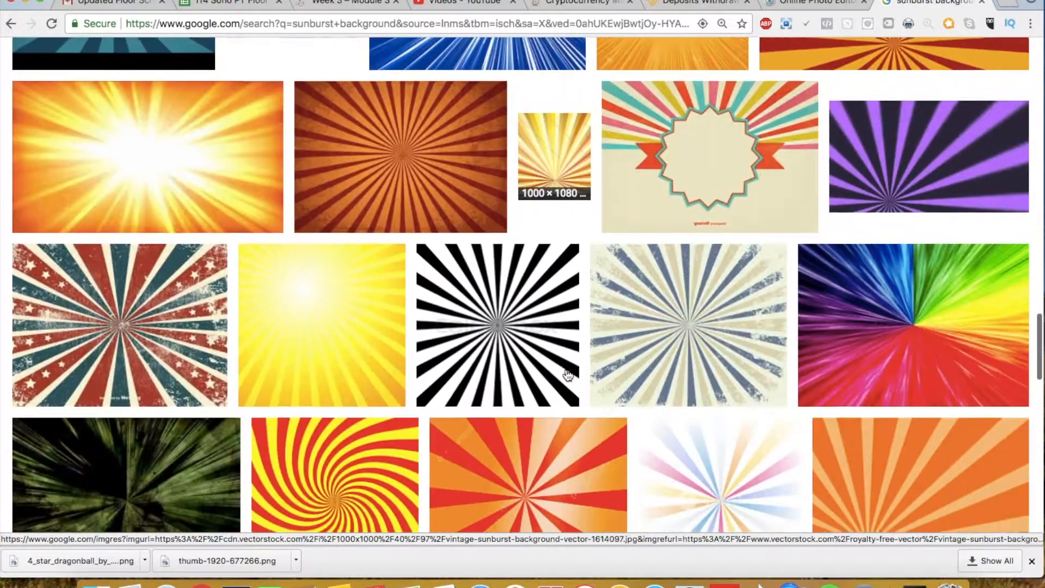
scroll(568, 374, "down", 8)
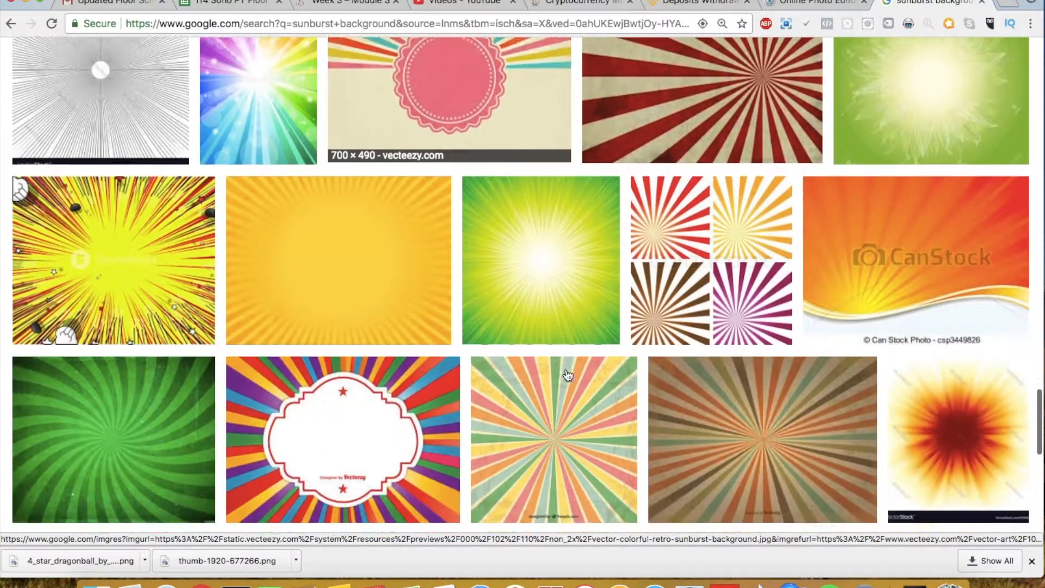
scroll(558, 276, "down", 6)
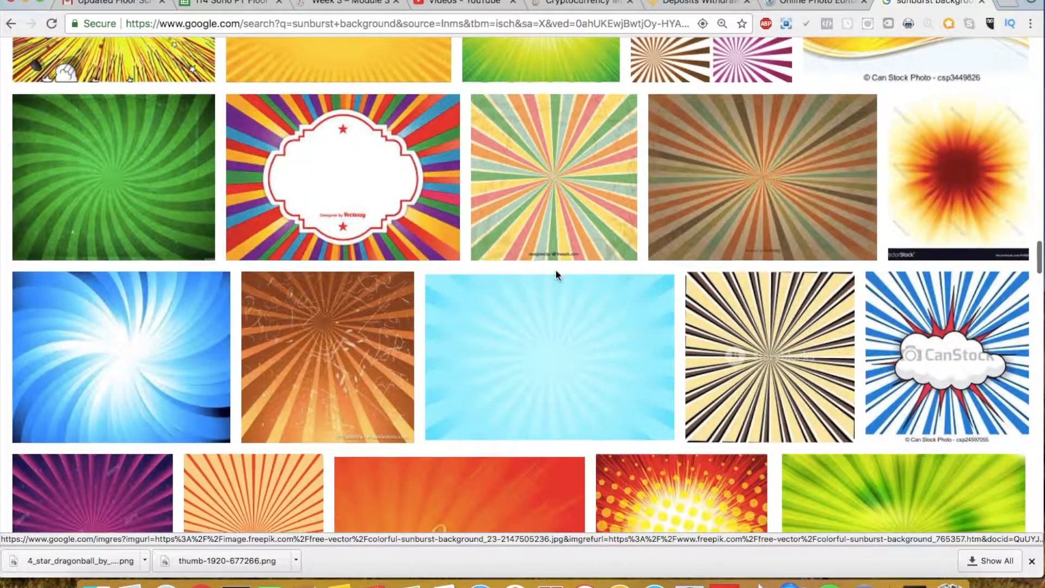
scroll(557, 276, "down", 4)
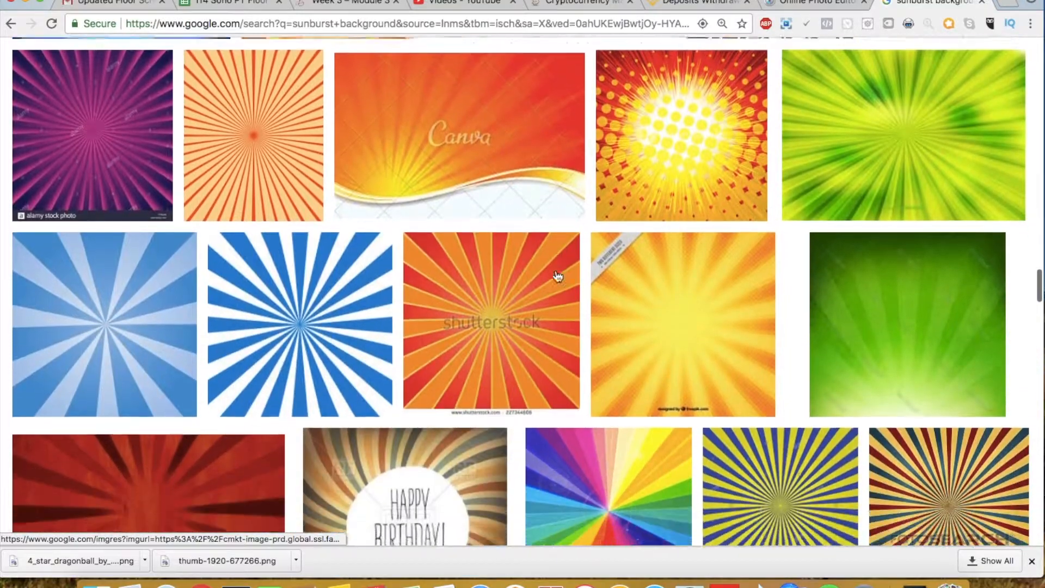
scroll(558, 276, "down", 10)
scroll(533, 212, "up", 18)
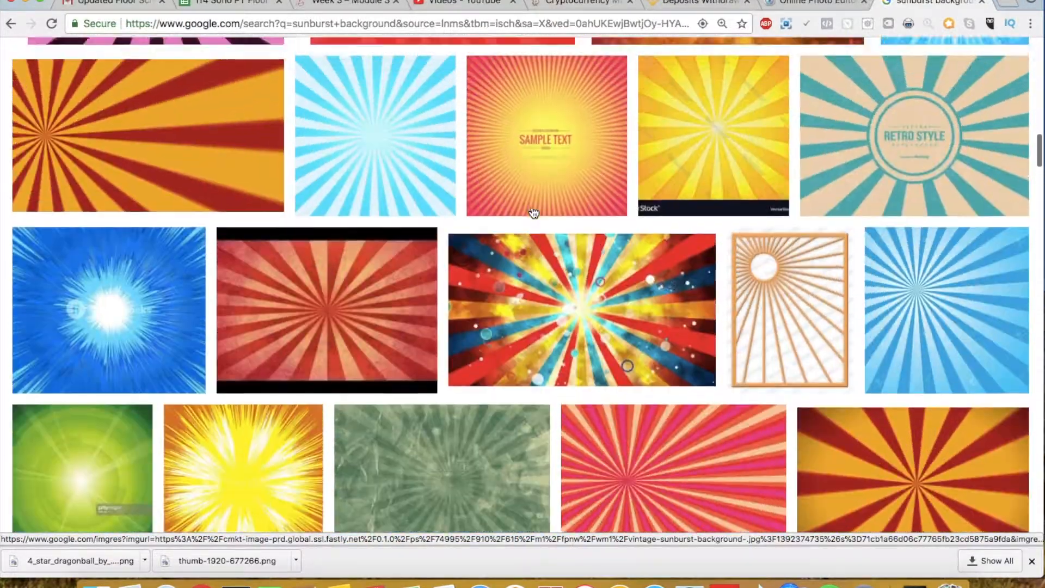
scroll(524, 175, "up", 10)
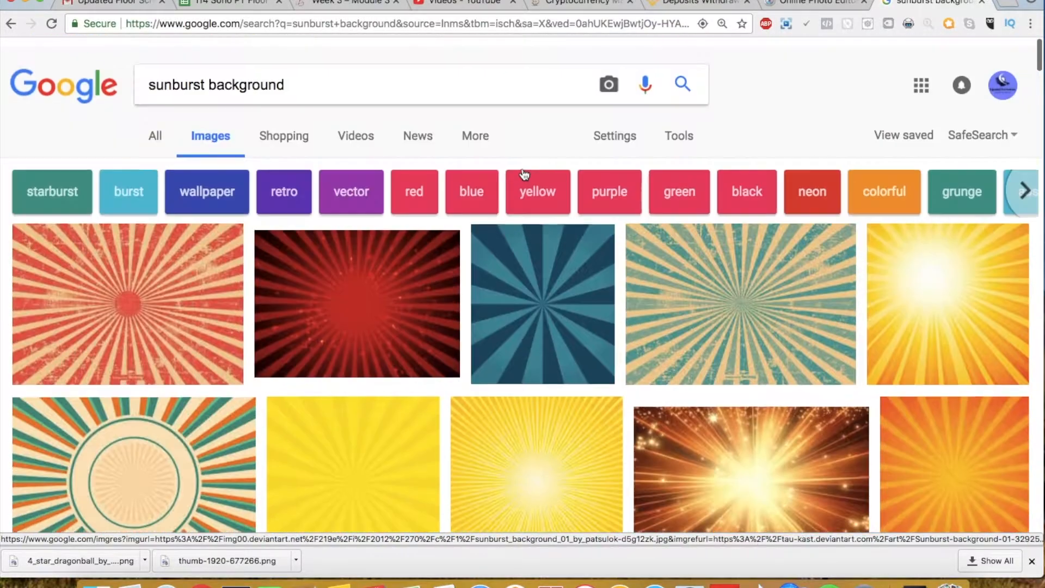
Save the blue grunge sunburst image from Vecteezy to the Desktop as a JPEG, then view the downloaded file and close it
left_click(707, 334)
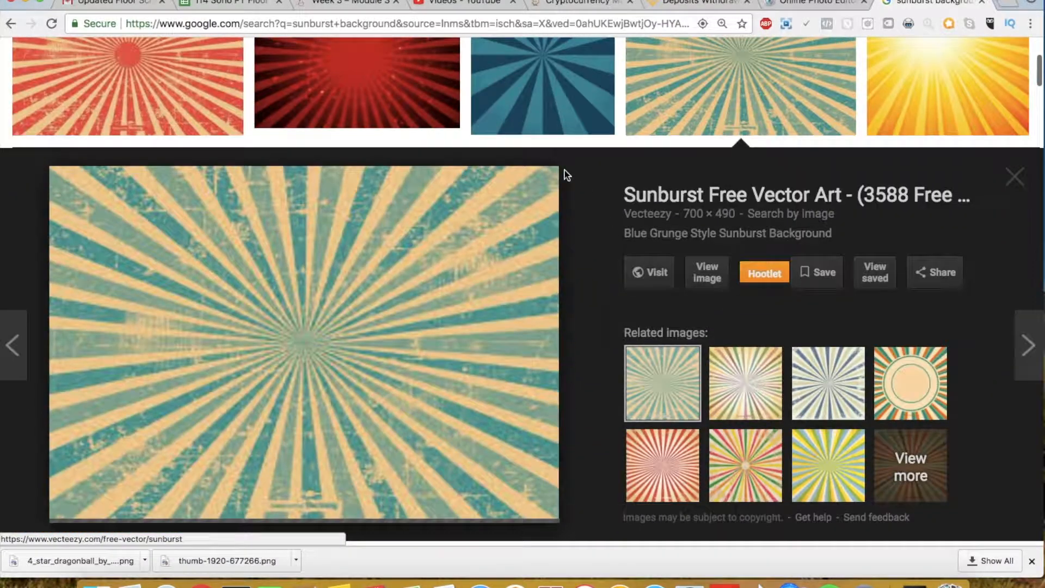
right_click(406, 268)
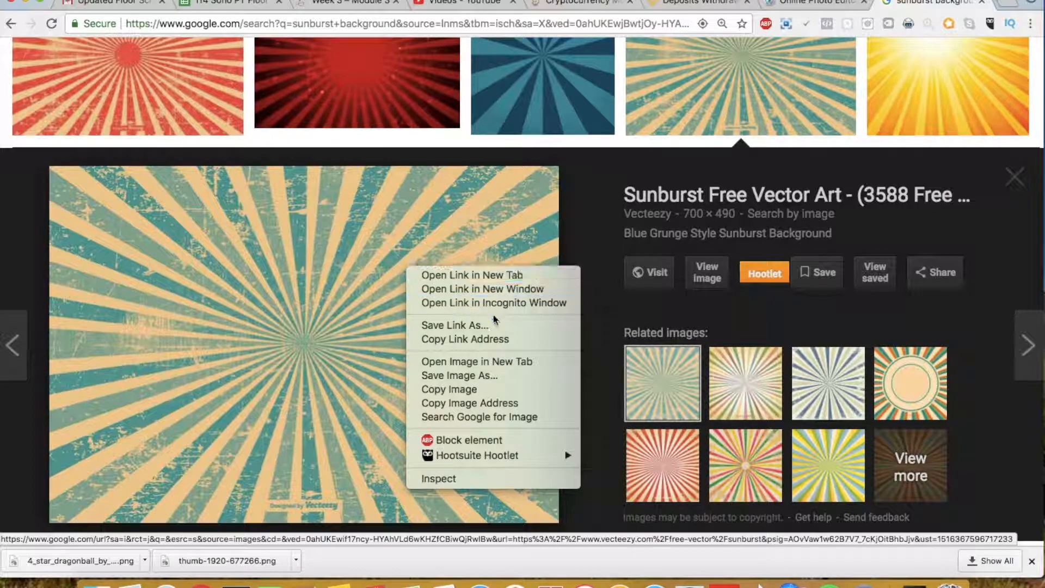
left_click(505, 376)
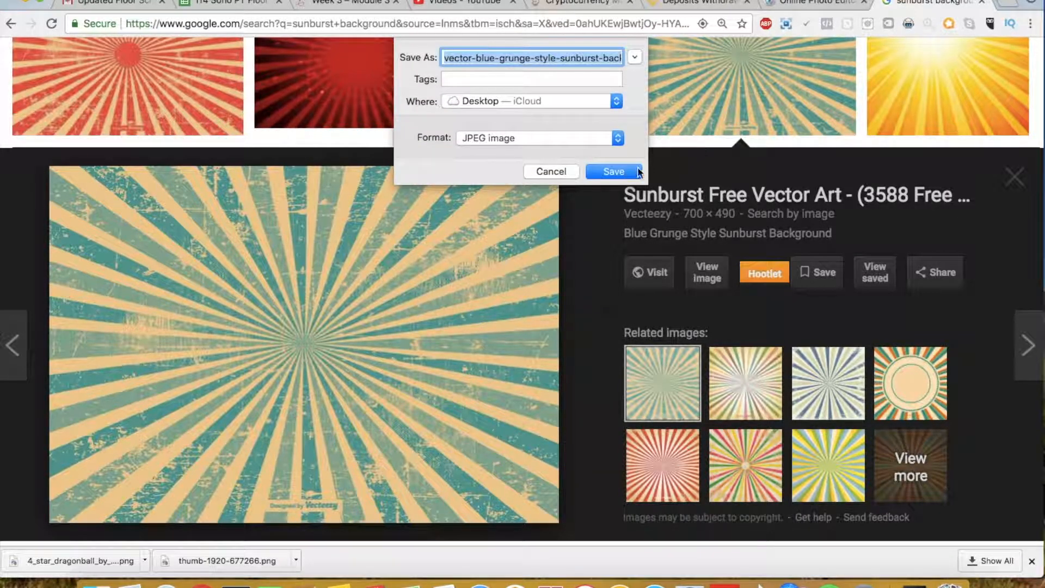
left_click(639, 172)
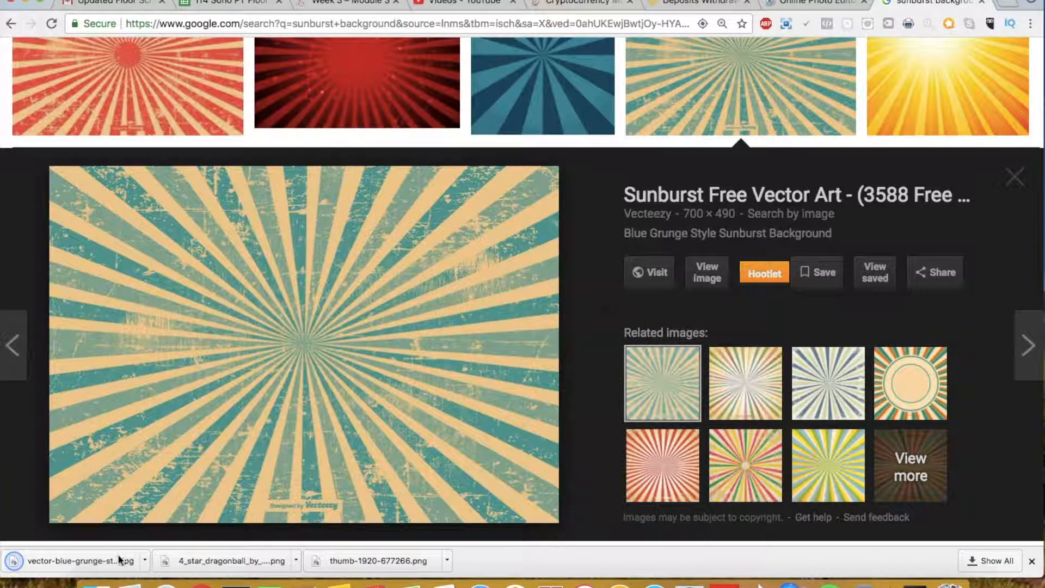
left_click(119, 560)
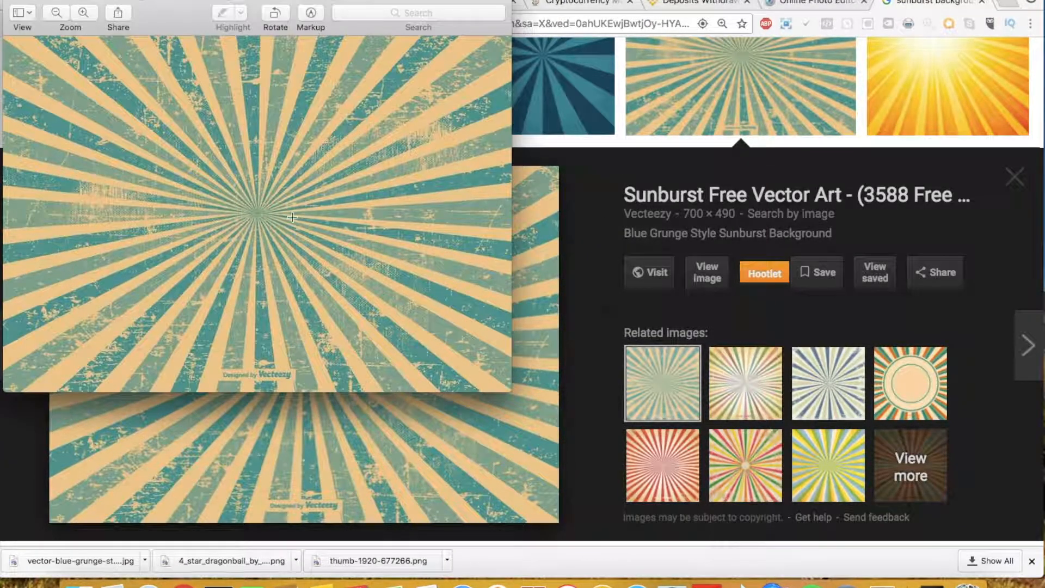
left_click(14, 2)
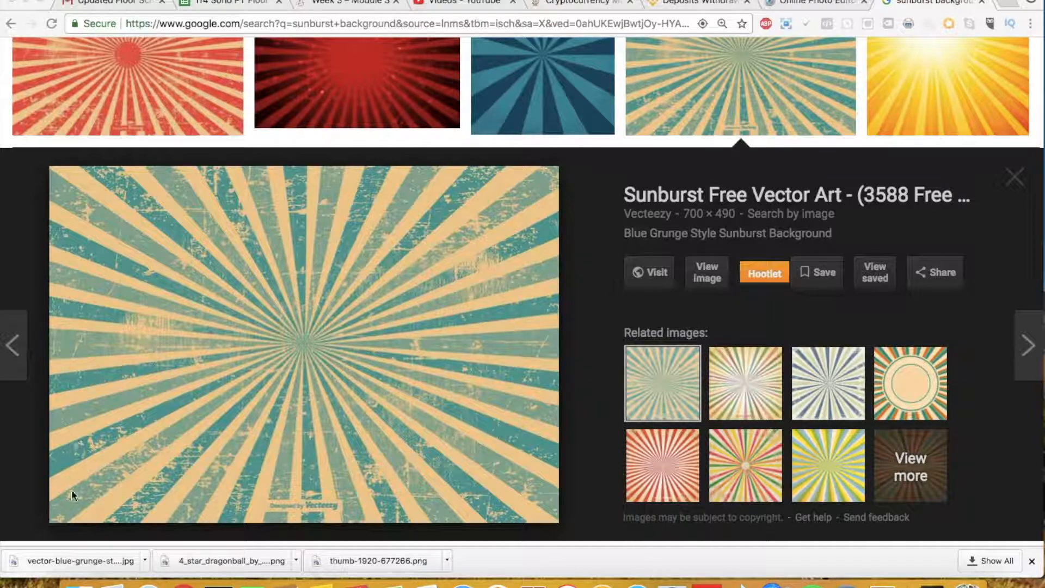
Switch back to Pixlr Editor and open vector-blue-grunge-style-sunburst-background.jpg from the Desktop
left_click(816, 3)
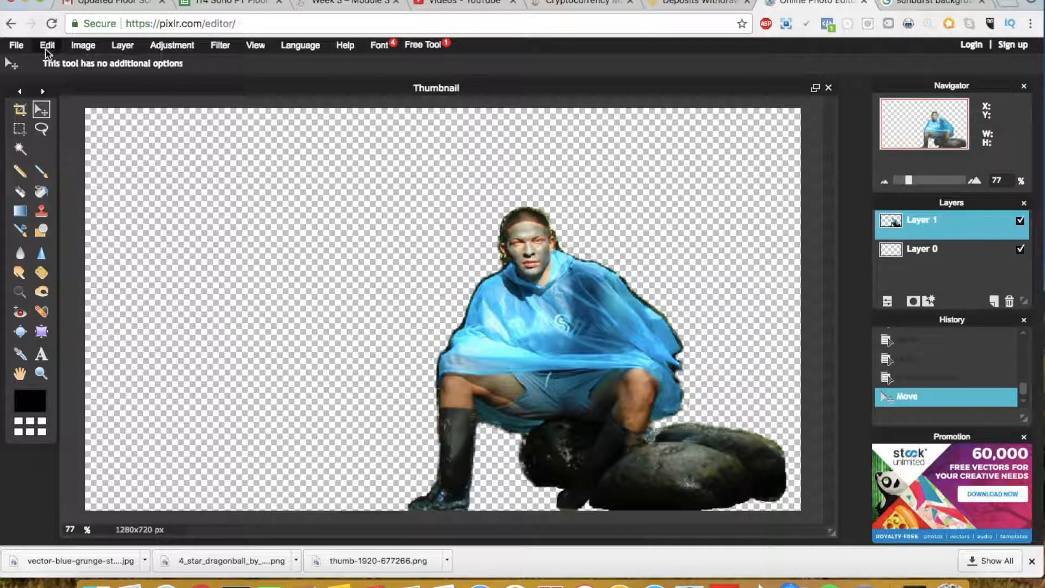
left_click(17, 45)
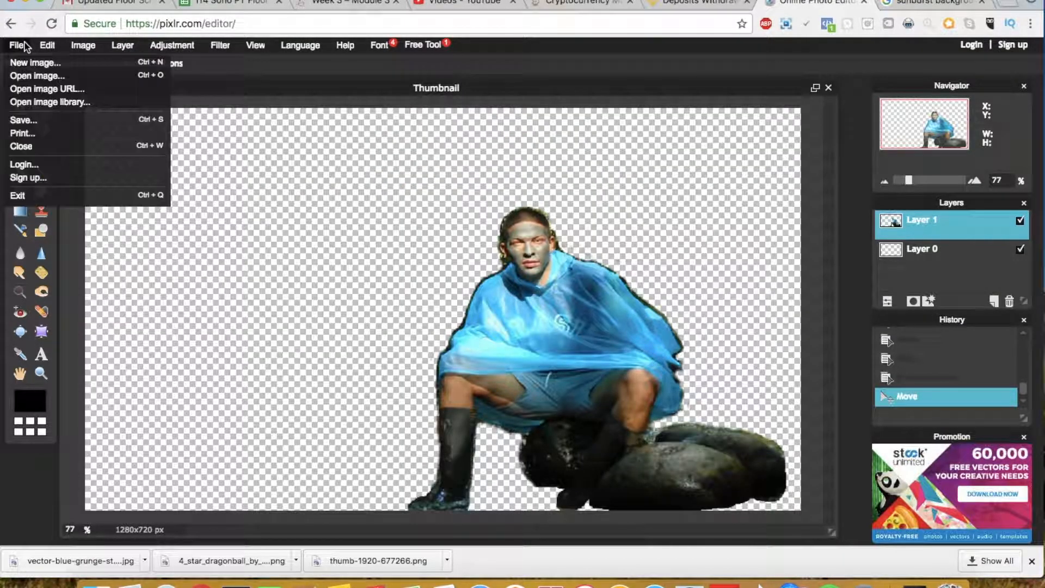
left_click(51, 76)
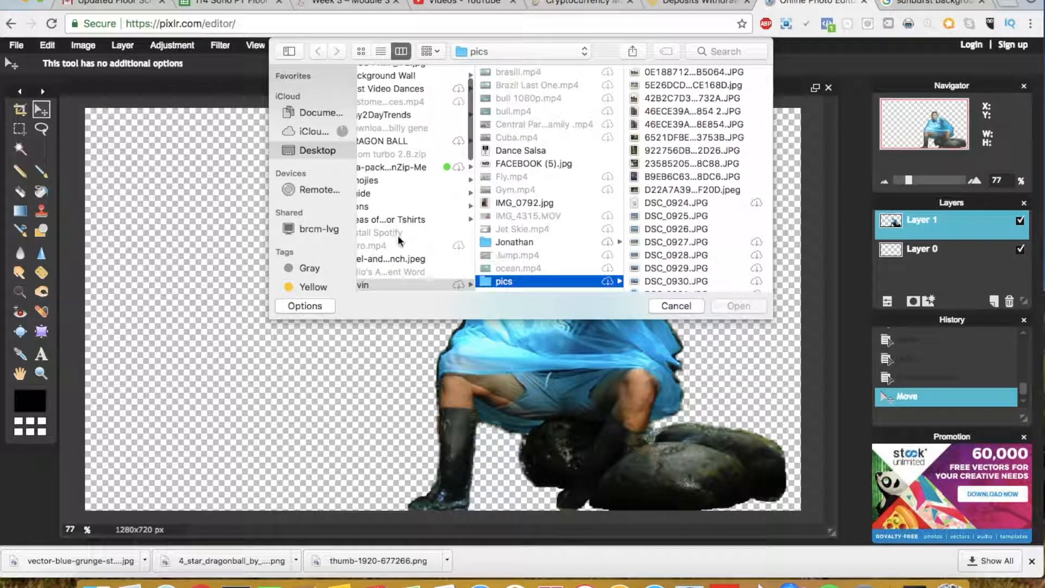
left_click(316, 149)
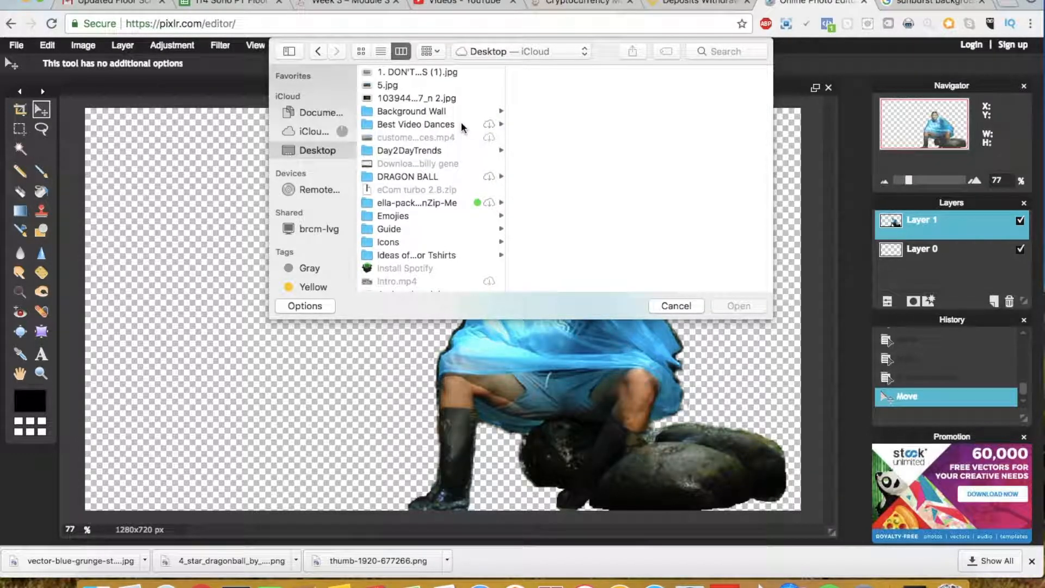
key("v")
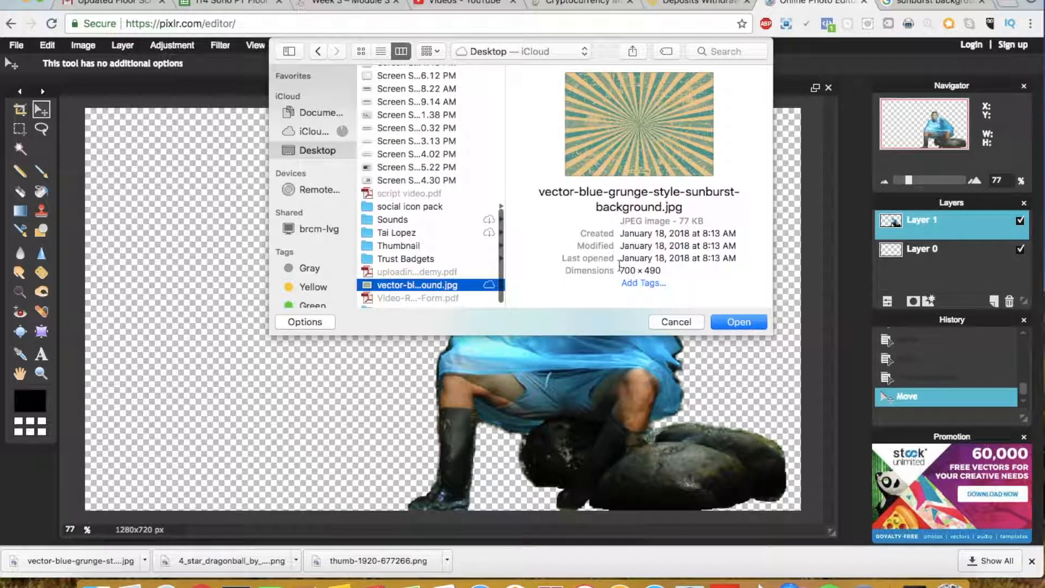
left_click(746, 321)
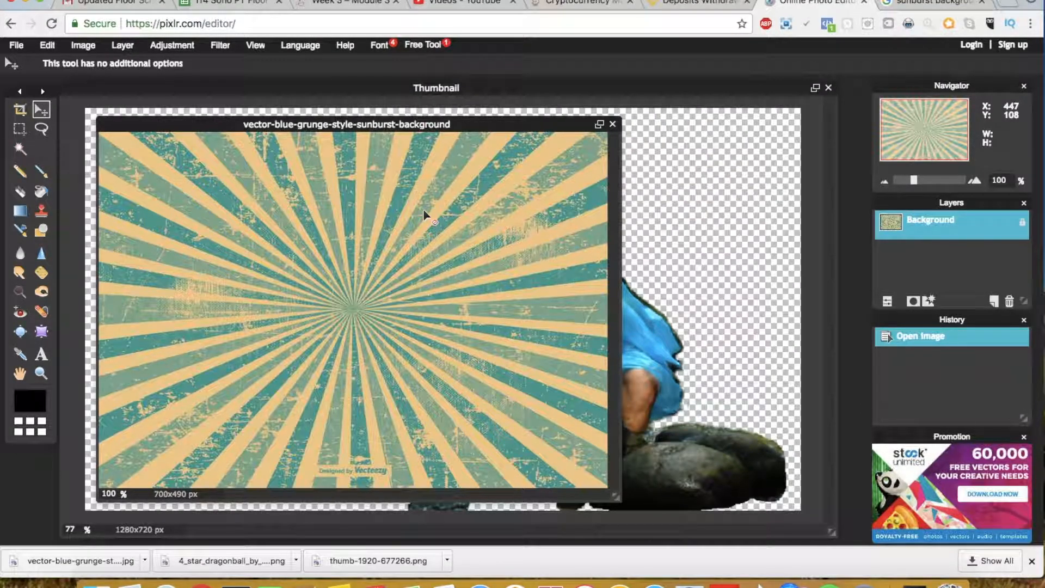
Copy the entire sunburst image, close it without saving, and paste it into the Thumbnail document as a new layer
key("super+a")
key("super+c")
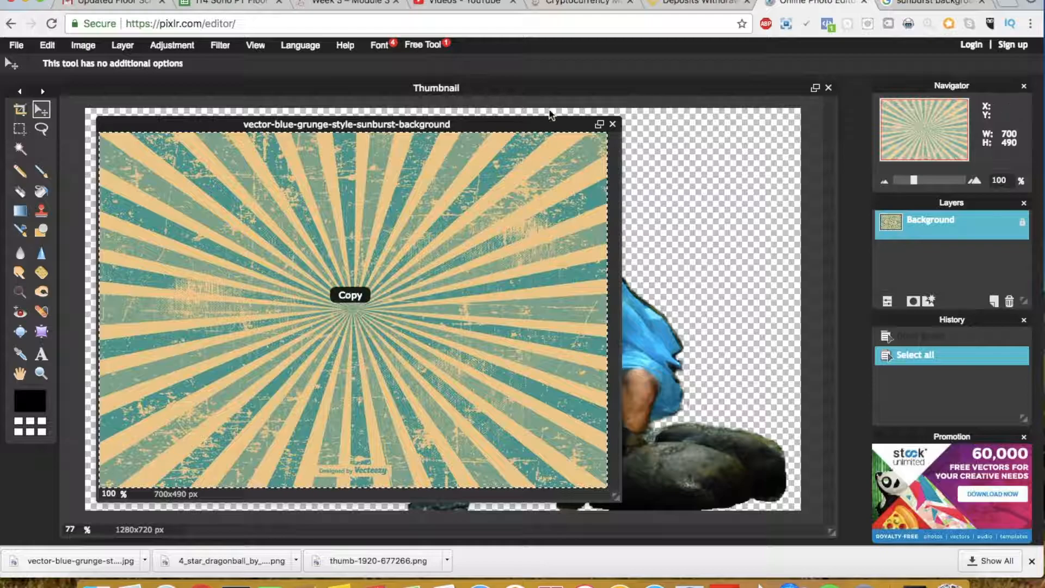
left_click(613, 124)
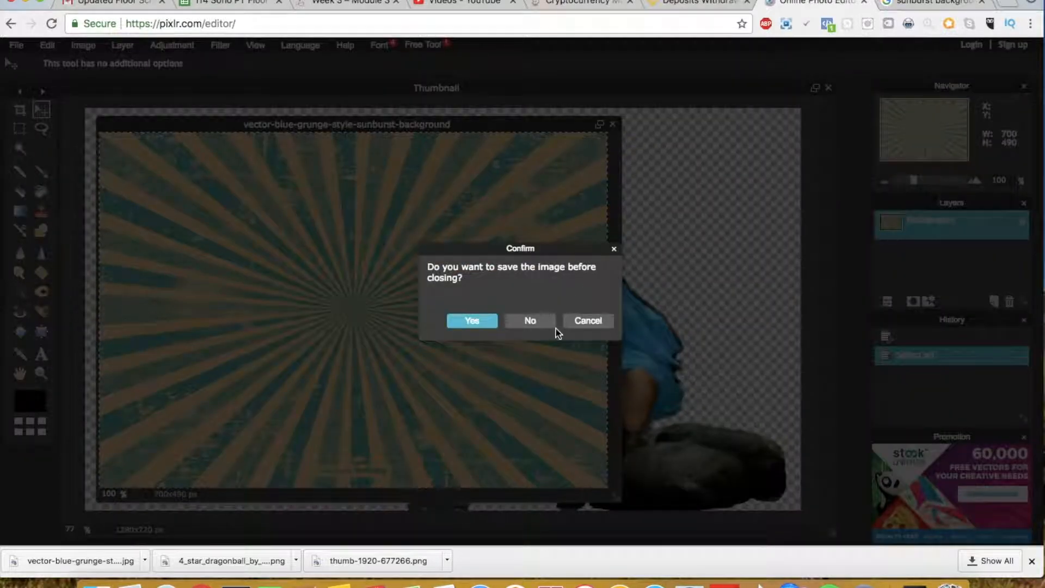
left_click(517, 322)
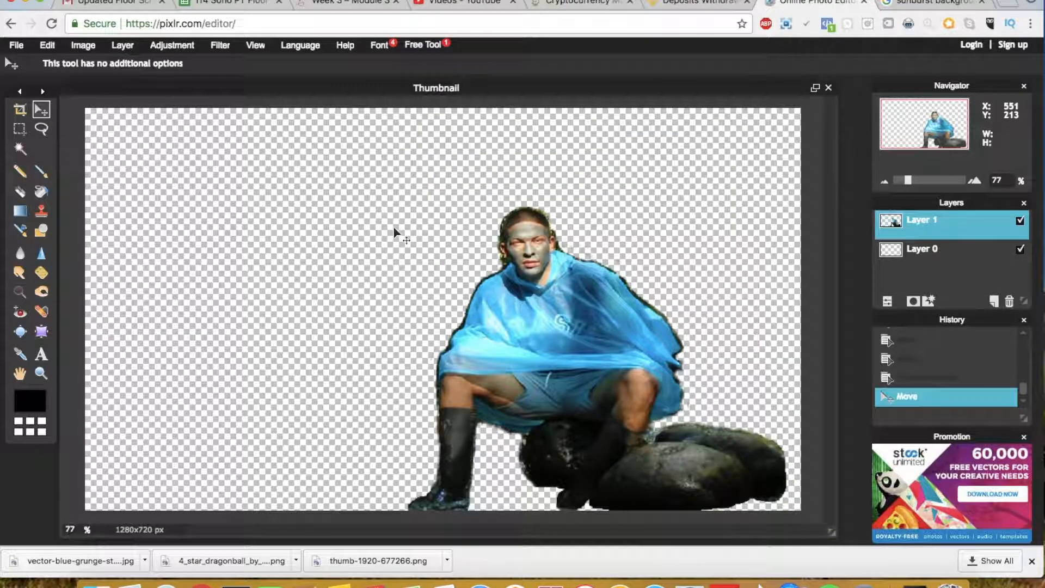
key("super+v")
left_click_drag(499, 279, 465, 251)
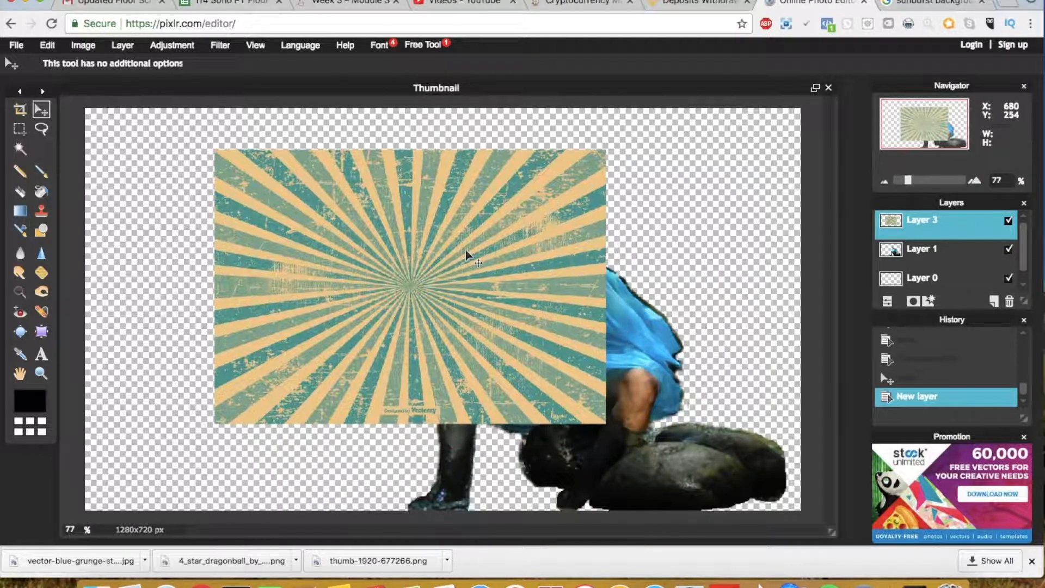
Enlarge and reposition the sunburst layer with a free transform until it covers the whole canvas, and apply the changes
left_click(47, 45)
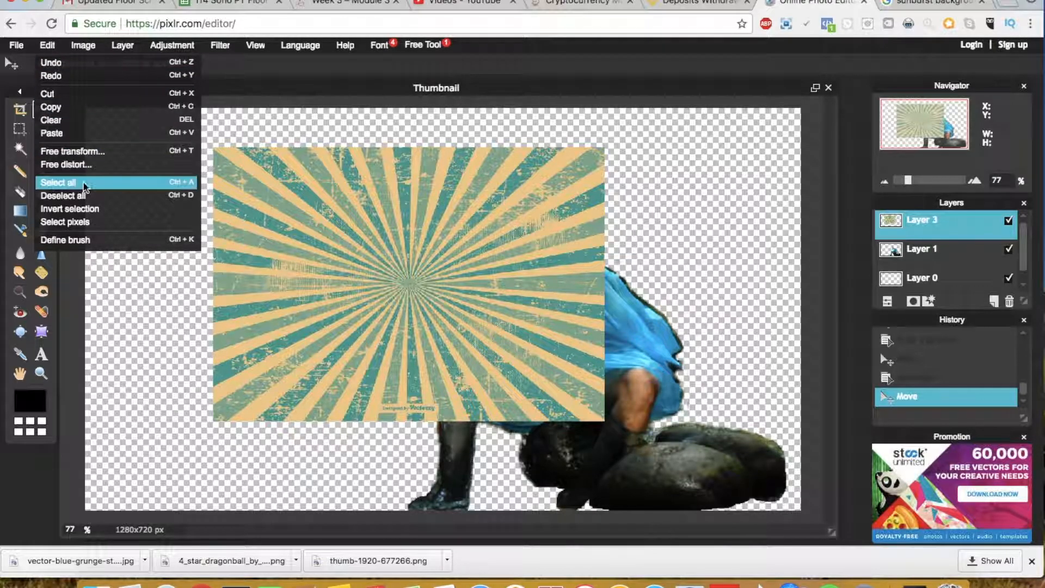
left_click(91, 152)
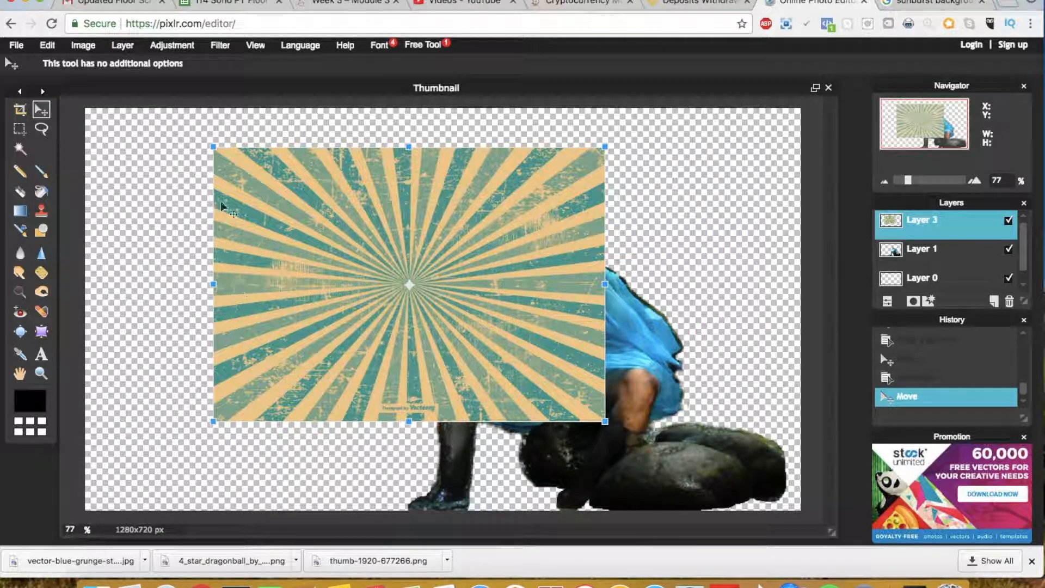
left_click_drag(212, 148, 83, 109)
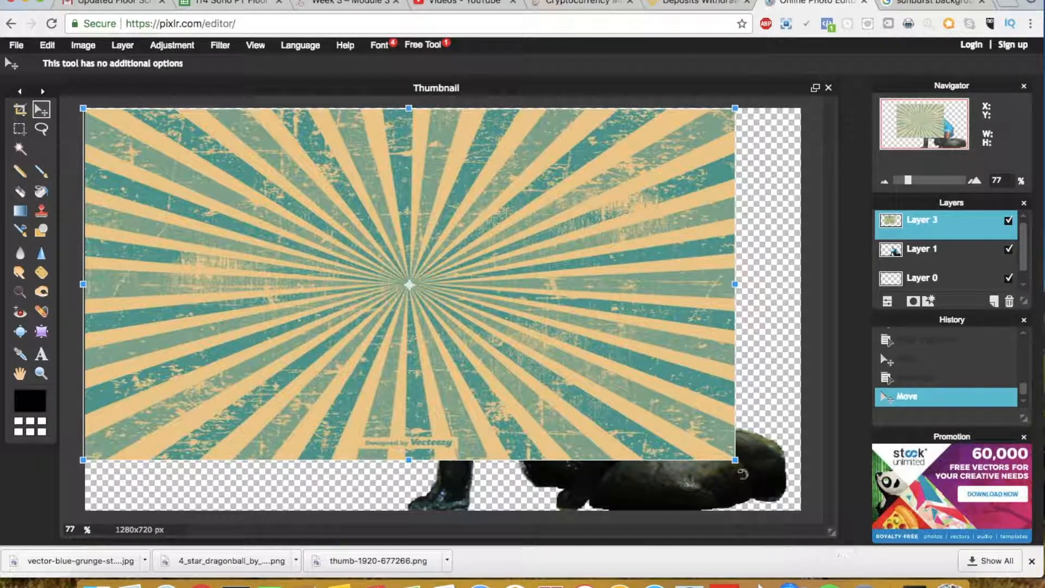
left_click_drag(734, 459, 776, 492)
left_click_drag(660, 419, 689, 442)
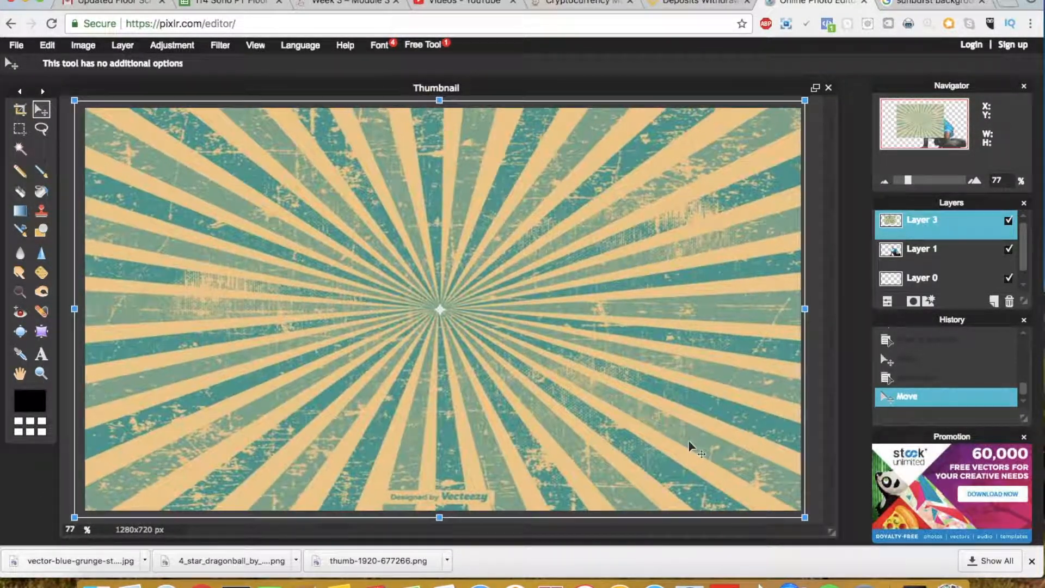
left_click(919, 253)
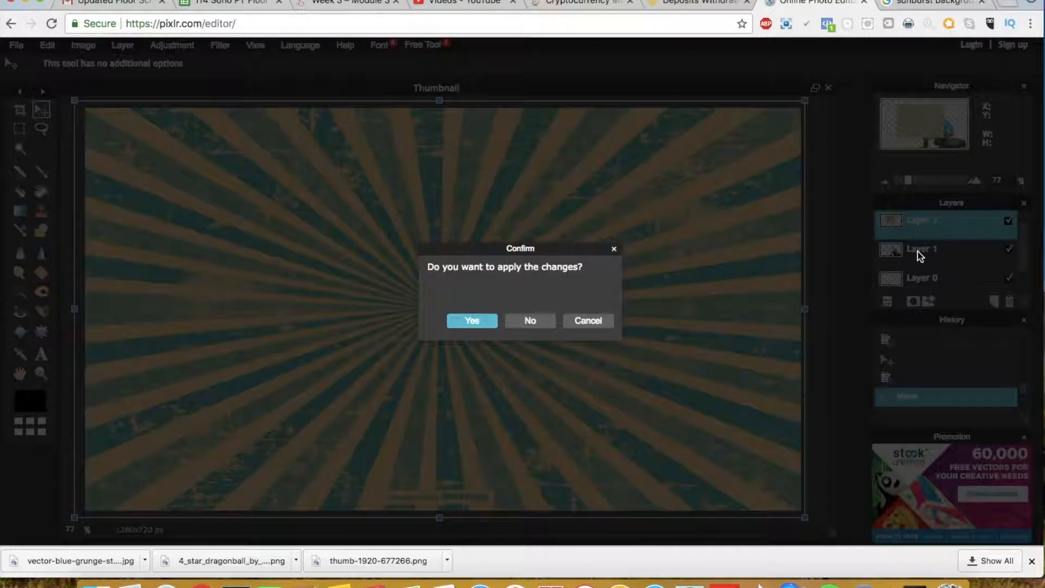
left_click(481, 321)
Place the man's cutout layer above the sunburst layer and nudge the man slightly up and to the left
left_click_drag(930, 256, 930, 226)
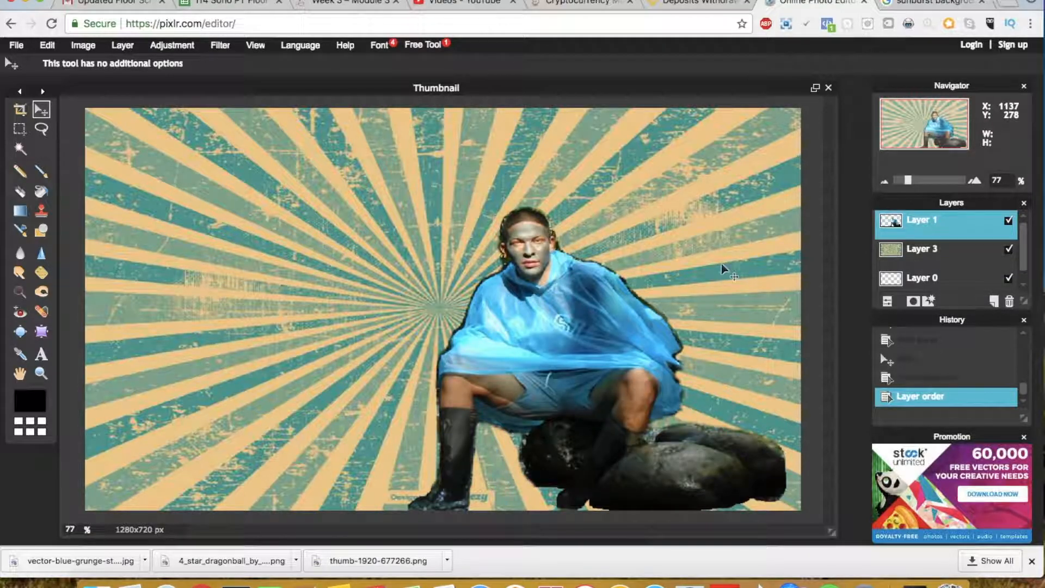
left_click_drag(603, 374, 597, 364)
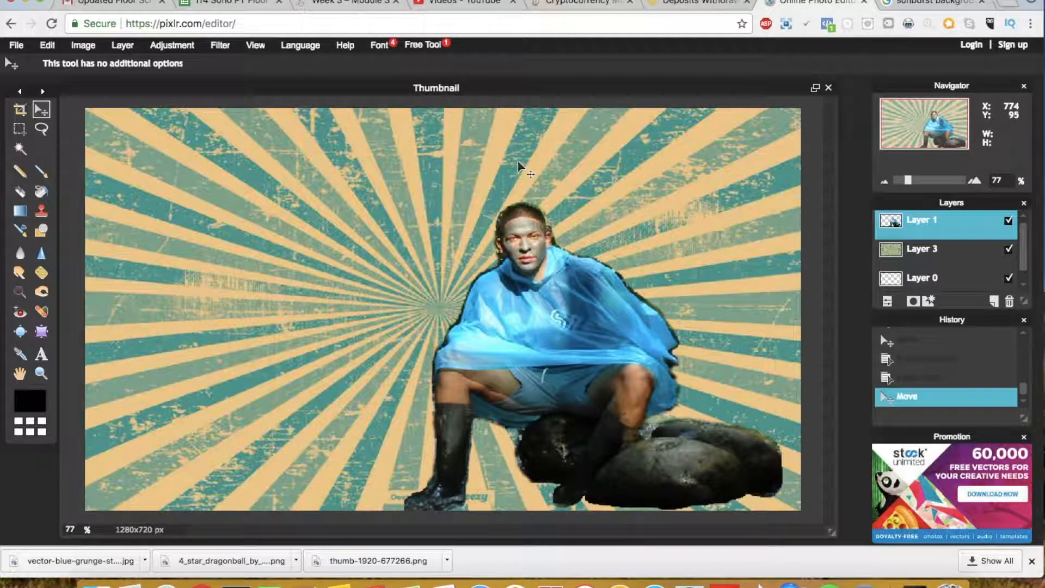
Add the text "HOW TO CREATE" near the canvas's upper-left corner
left_click(39, 358)
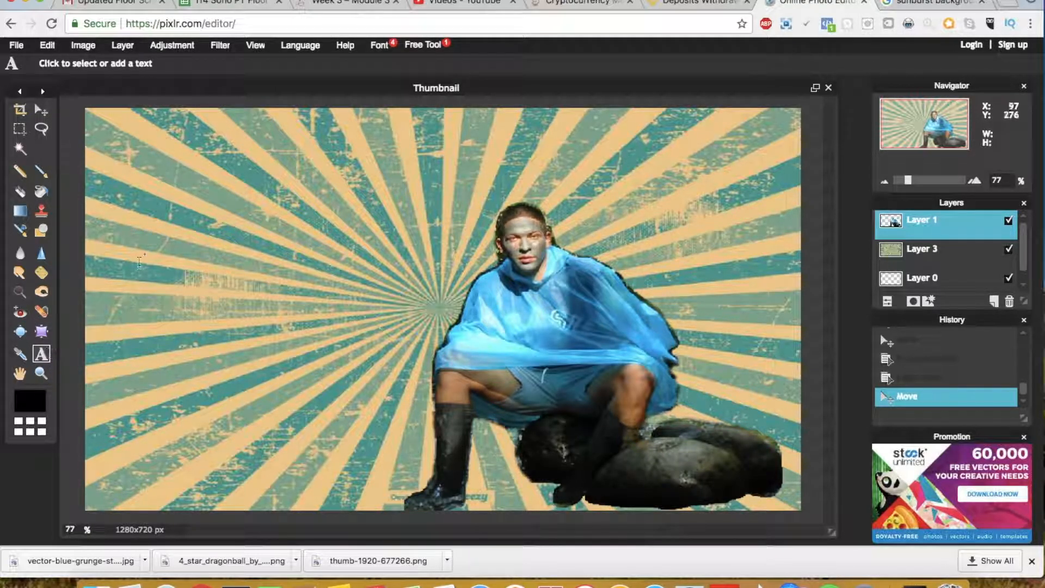
left_click(128, 140)
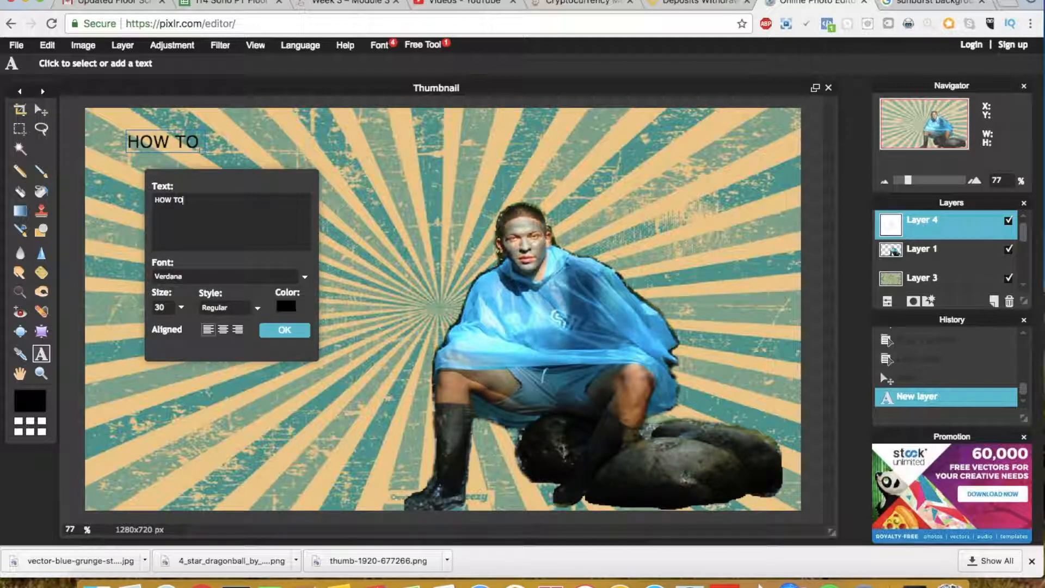
key("BackSpace")
key("BackSpace")
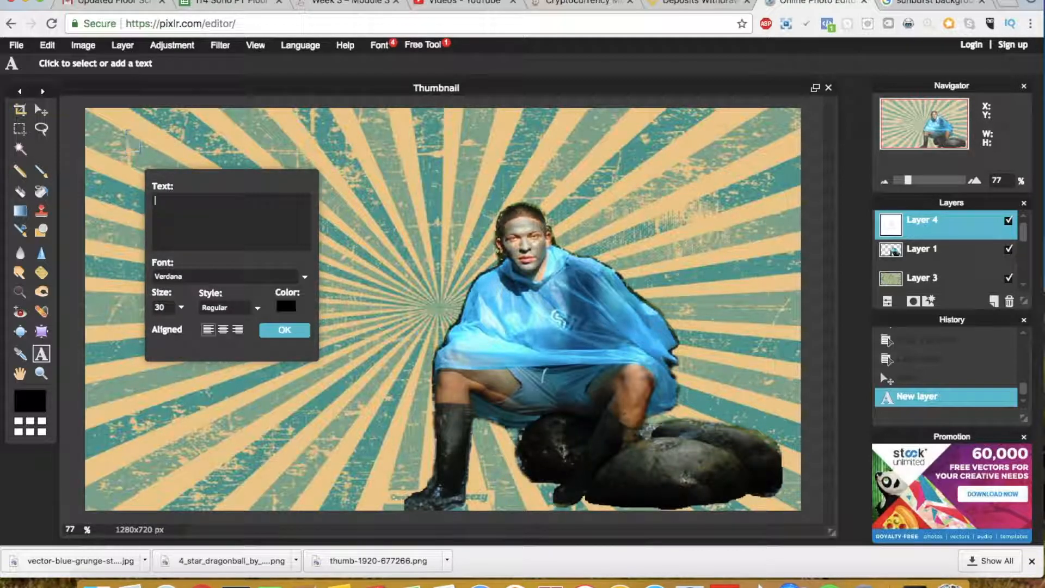
type("OW TO CREATE")
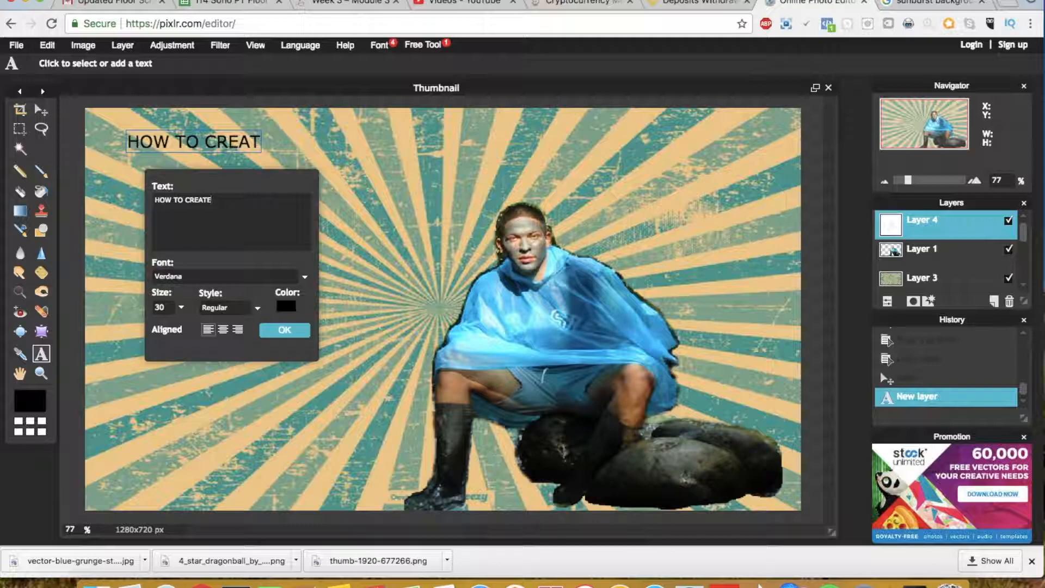
key("BackSpace")
Set the HOW TO CREATE text to Bold style and size 114, and confirm it
left_click(242, 308)
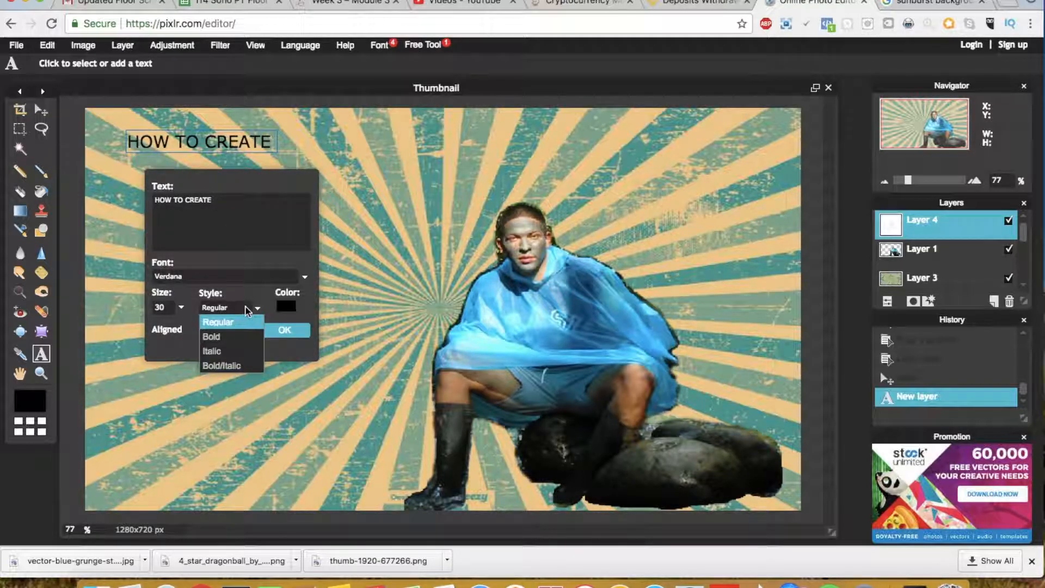
left_click(243, 339)
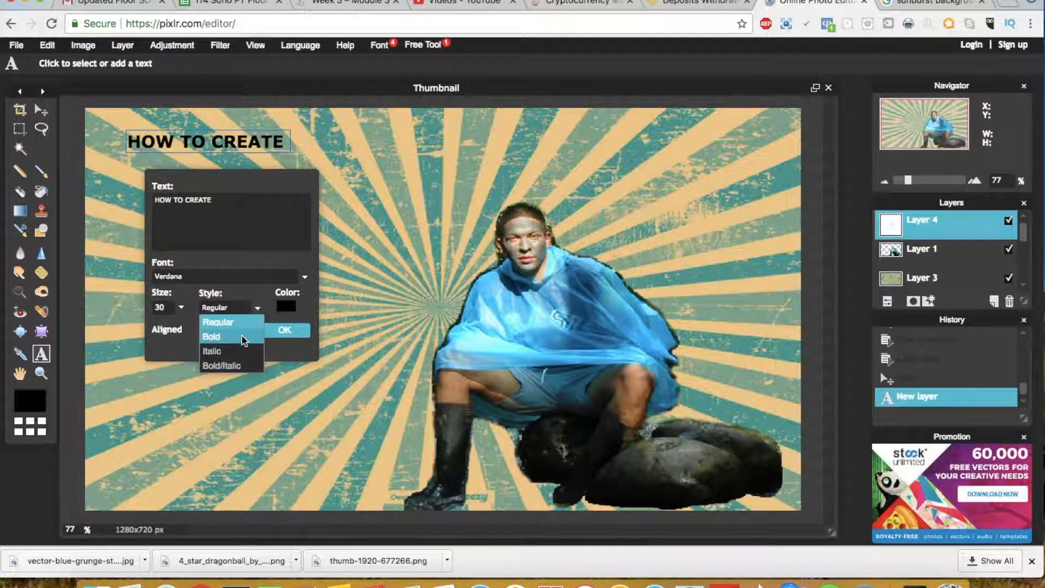
left_click(181, 309)
left_click_drag(115, 326, 121, 327)
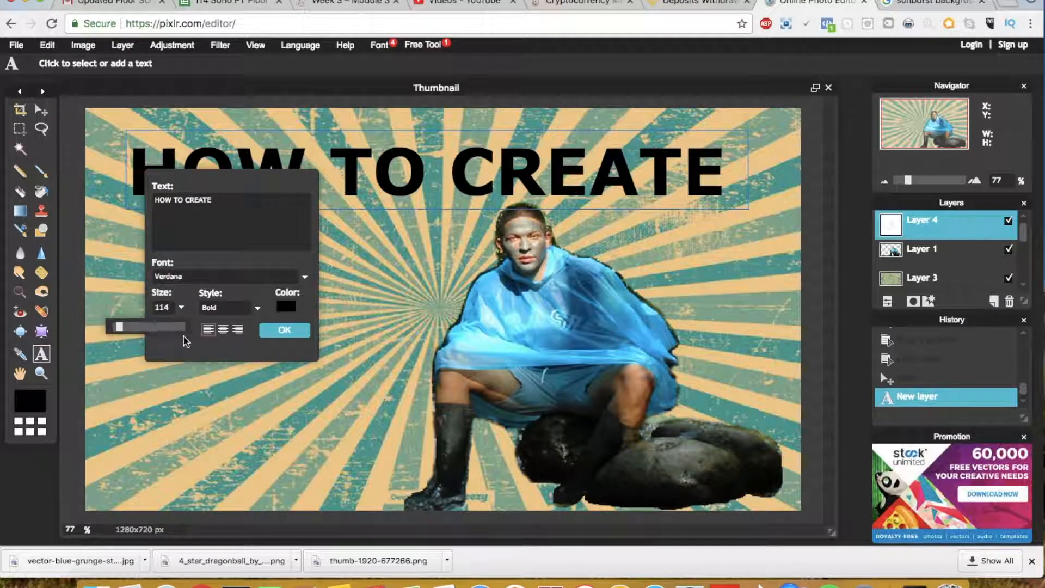
left_click(285, 330)
Reopen the HOW TO CREATE text, move it slightly higher on the canvas, and confirm it
left_click(428, 179)
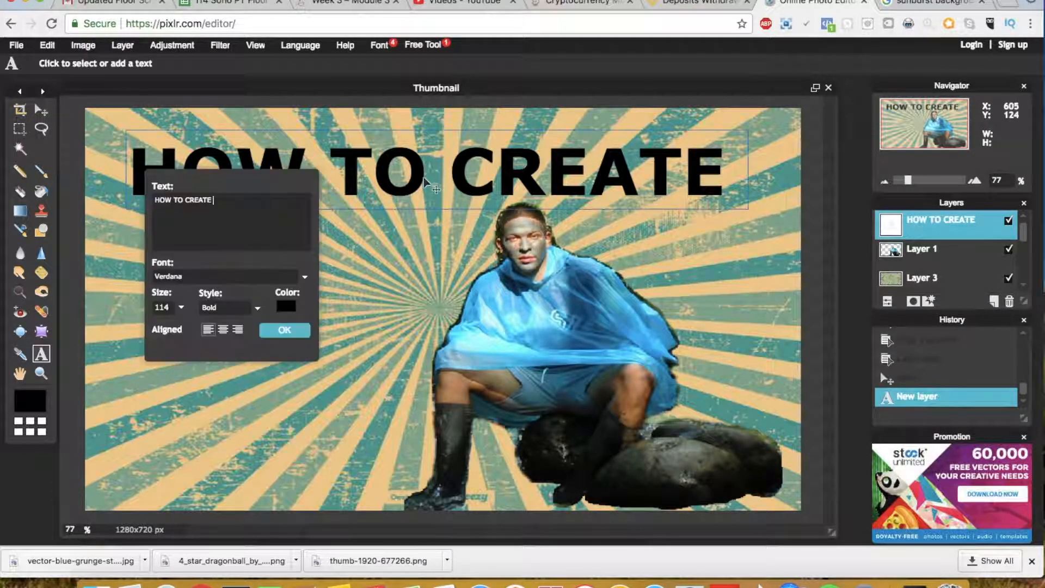
left_click_drag(391, 203, 398, 180)
left_click(285, 330)
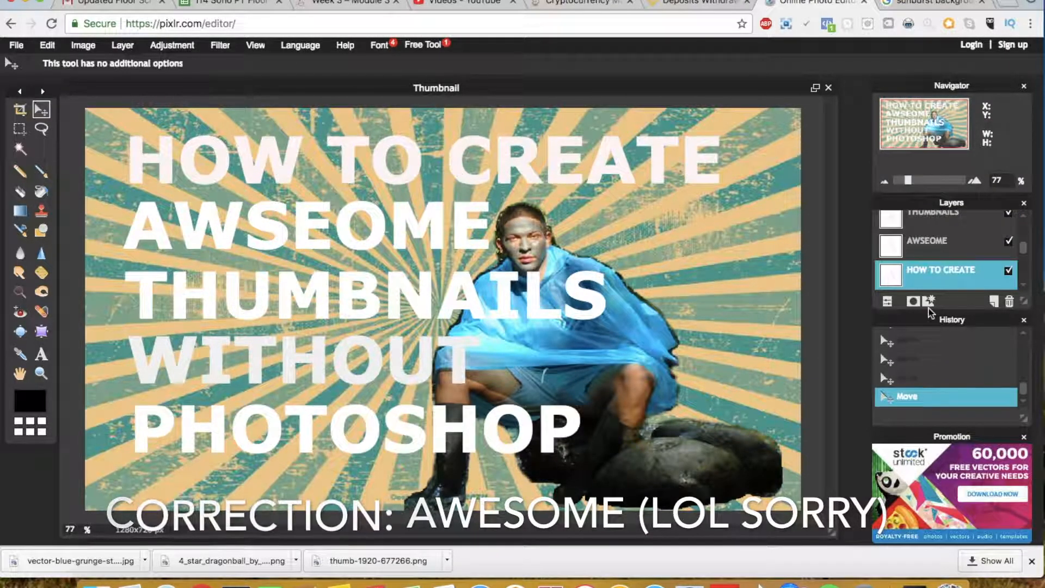
Enable drop shadow, outer glow and inner glow on the HOW TO CREATE layer, leaving inner shadow and bevel off
left_click(931, 301)
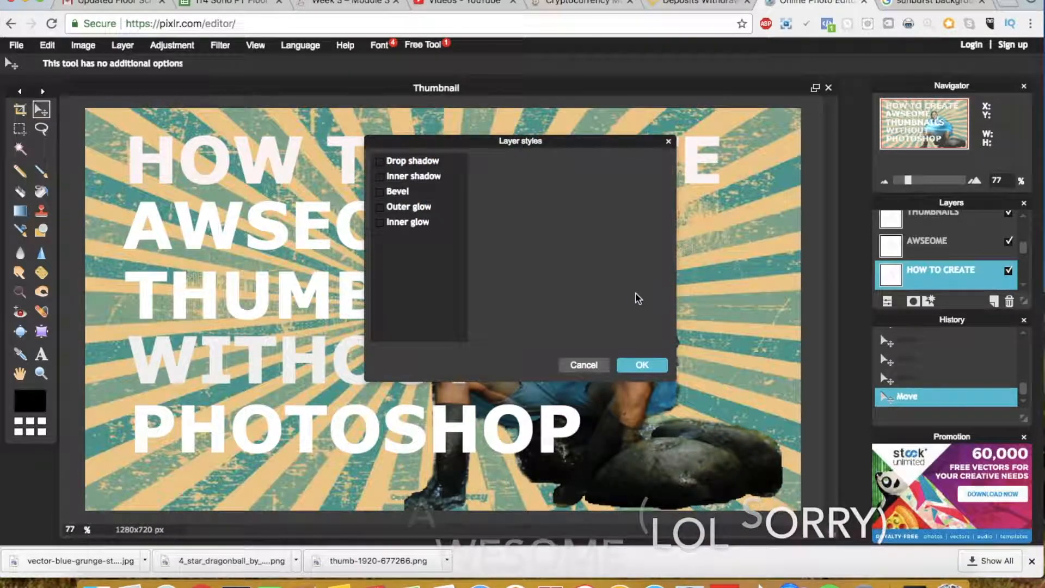
left_click(383, 162)
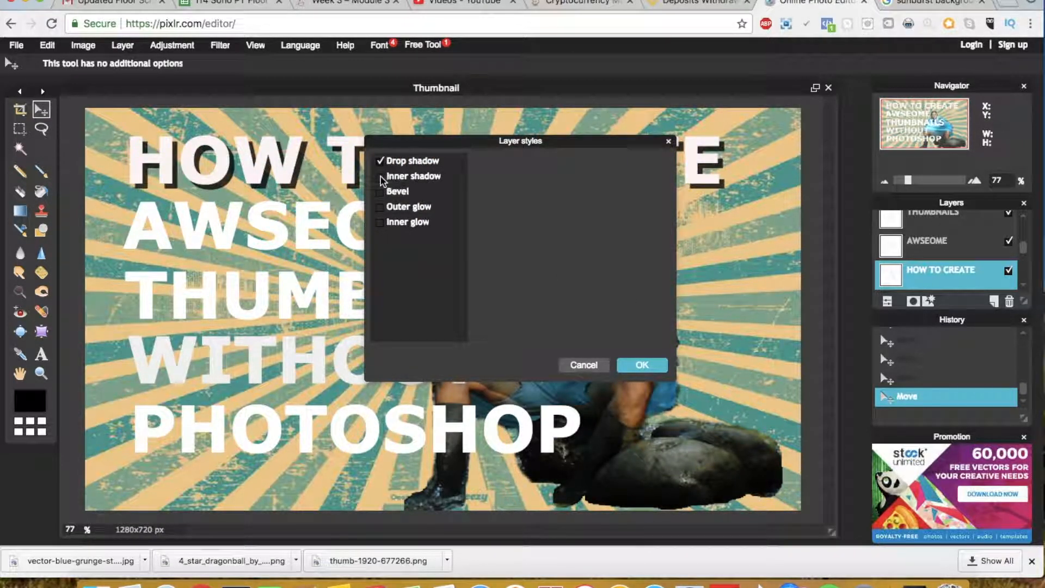
left_click(382, 178)
left_click(381, 177)
left_click(381, 192)
left_click(381, 193)
left_click(381, 207)
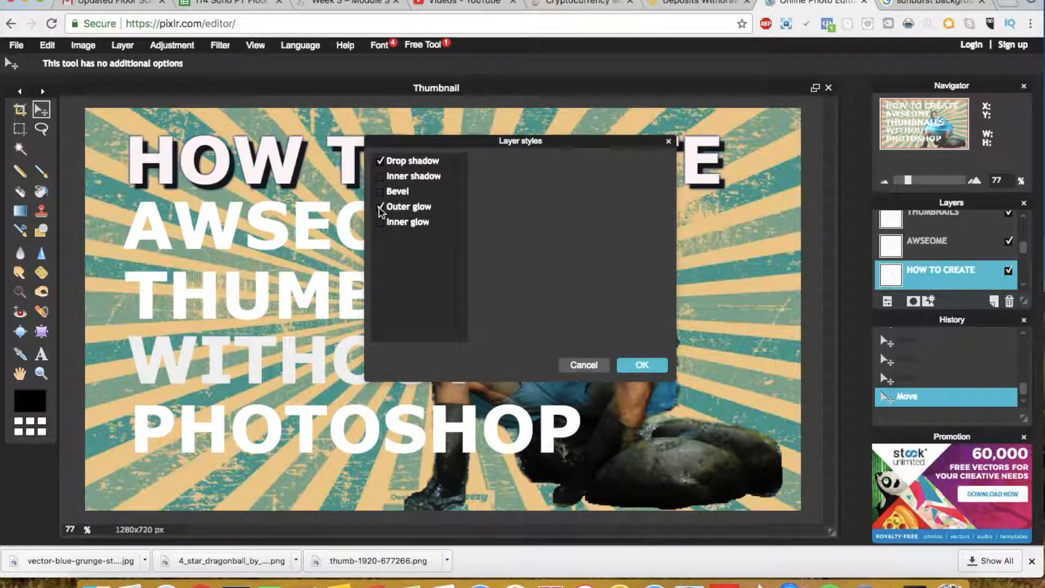
left_click(399, 230)
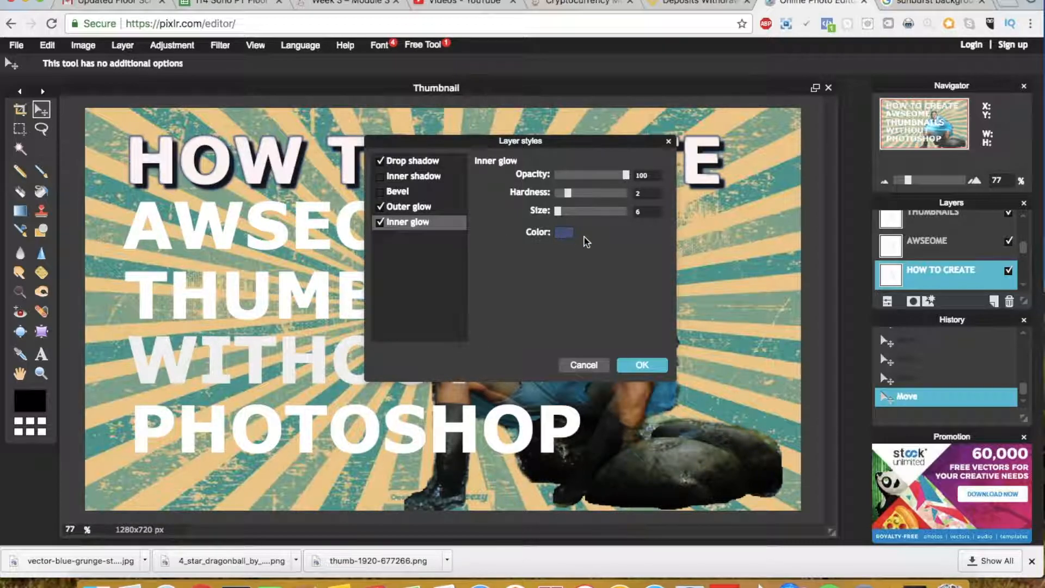
Set the inner glow's color to bright blue 0051ff and apply the layer styles to HOW TO CREATE
left_click(561, 234)
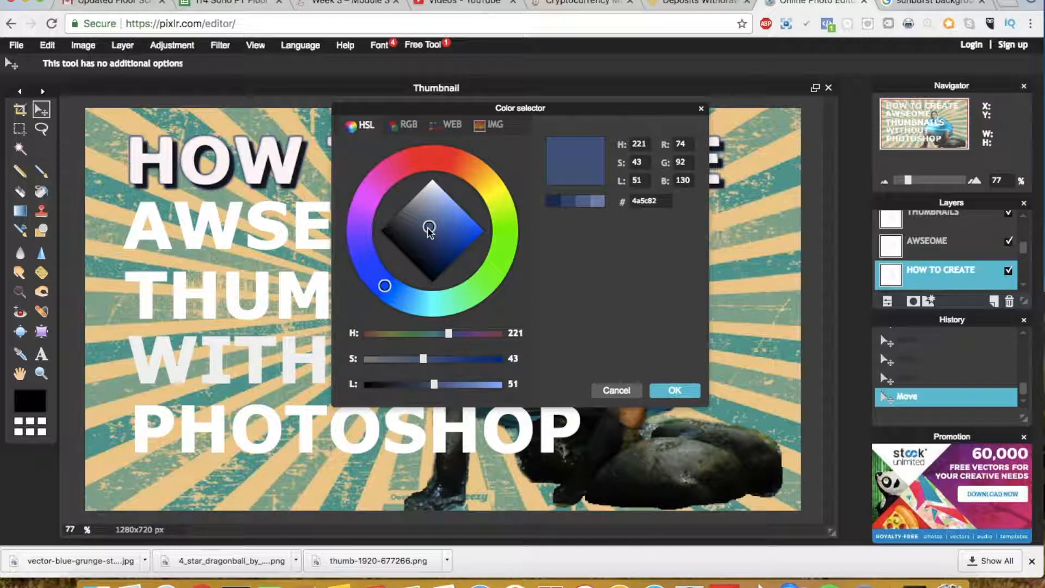
left_click_drag(429, 229, 501, 246)
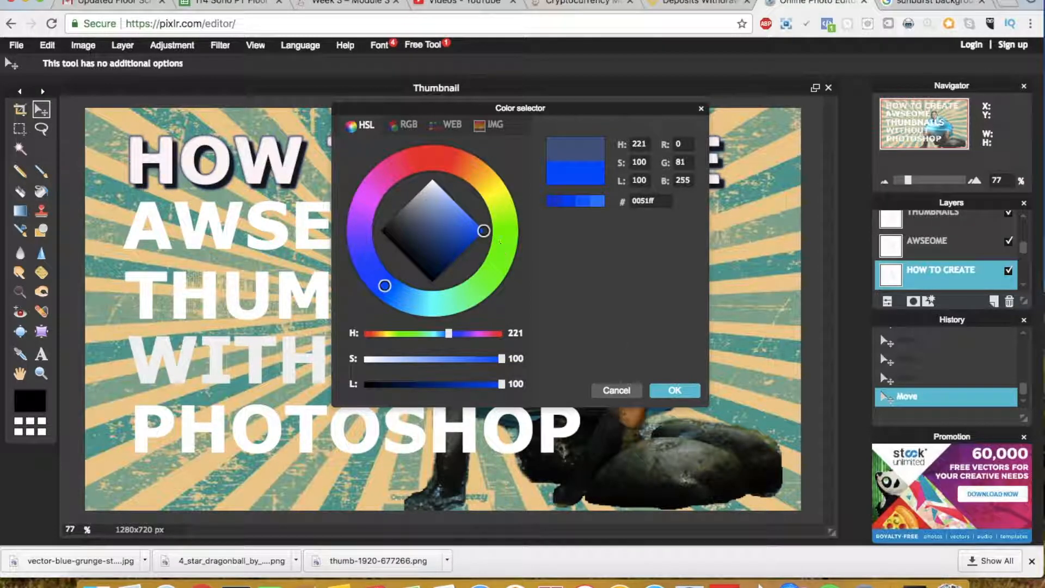
left_click(675, 390)
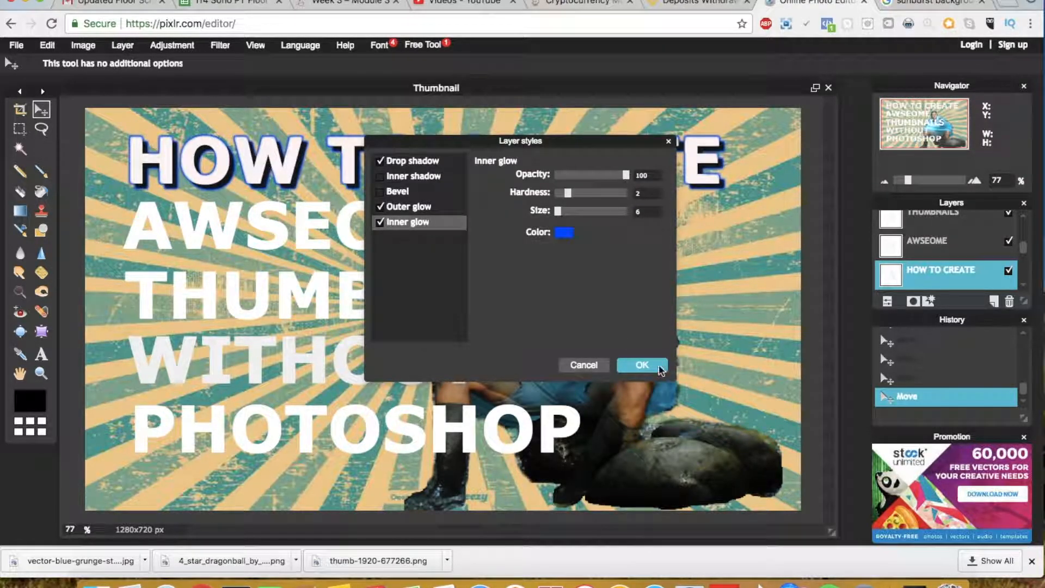
left_click(643, 365)
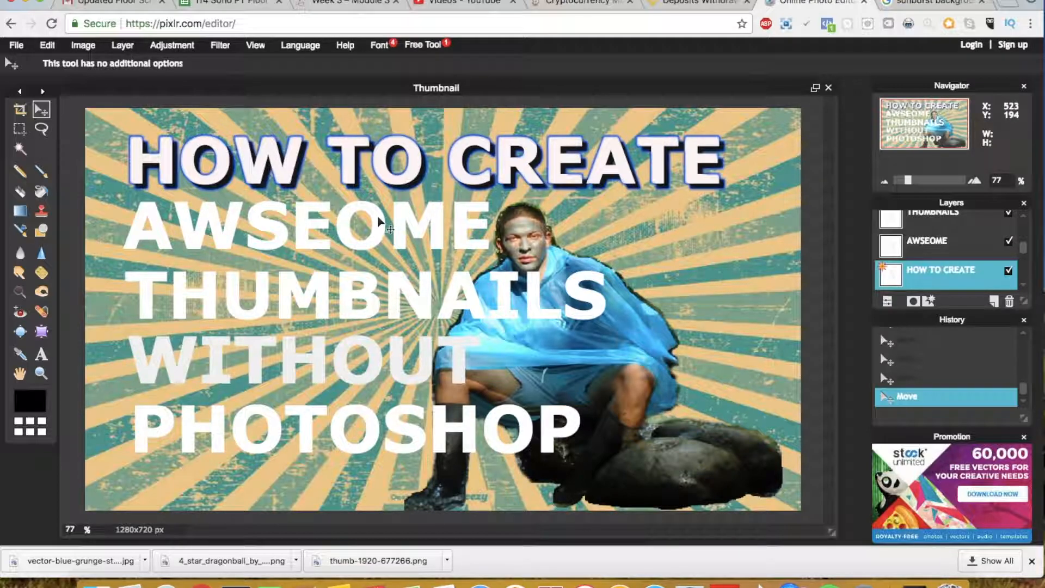
Apply drop shadow, outer glow and blue inner glow to the AWSEOME and THUMBNAILS text layers
left_click(936, 252)
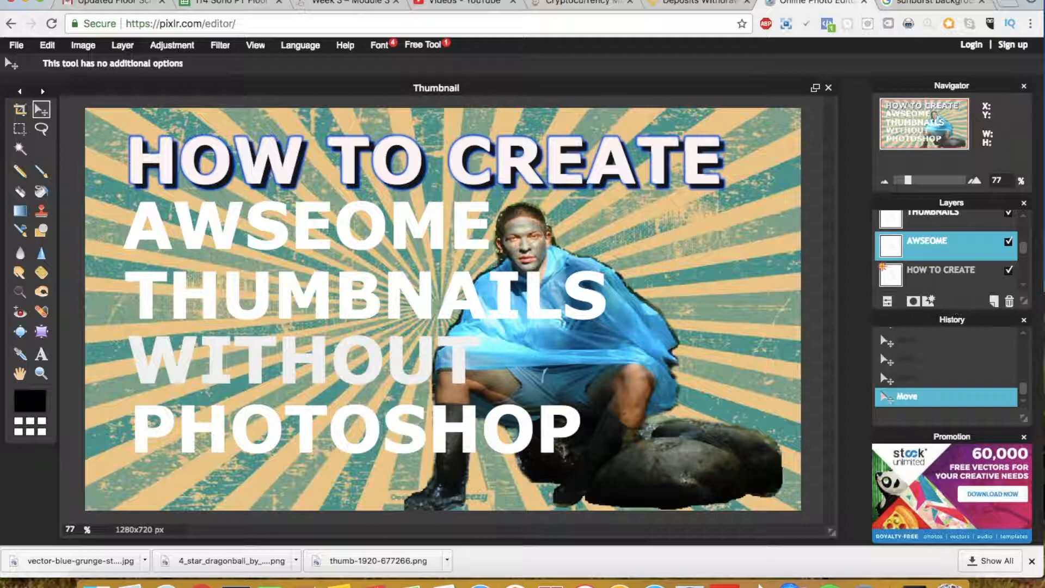
left_click(929, 301)
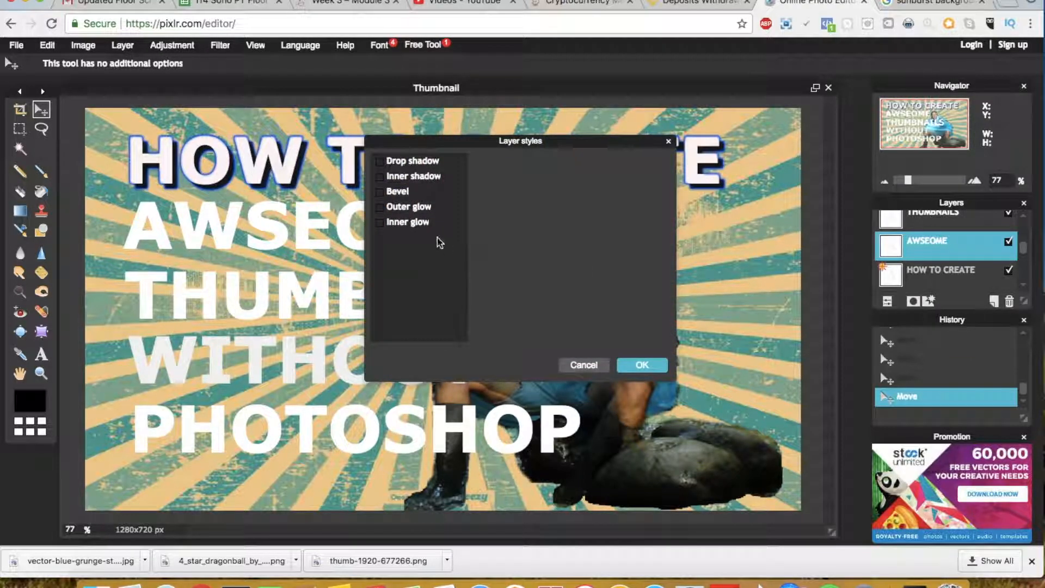
left_click(398, 163)
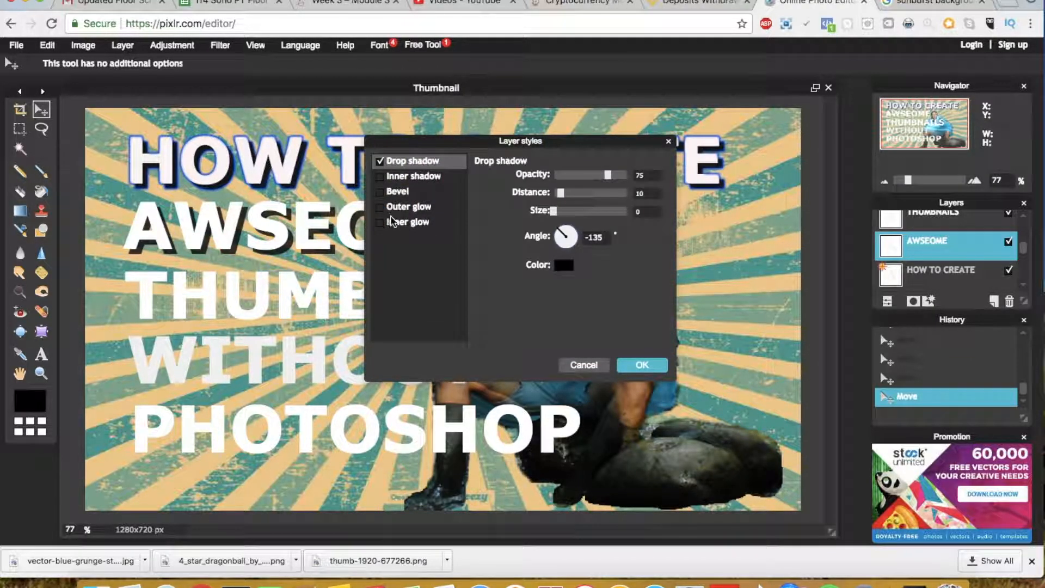
left_click(392, 207)
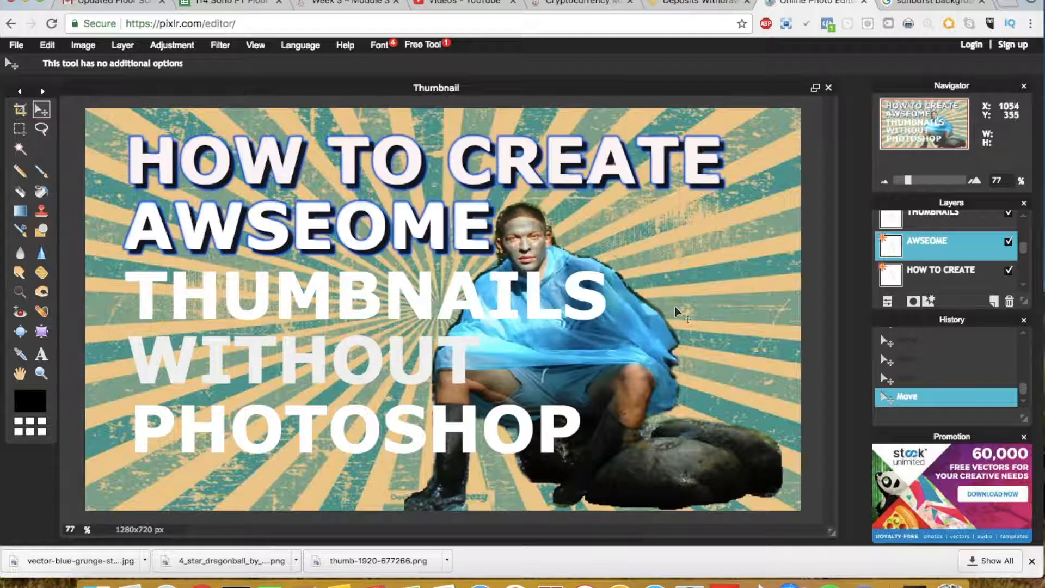
left_click(933, 234)
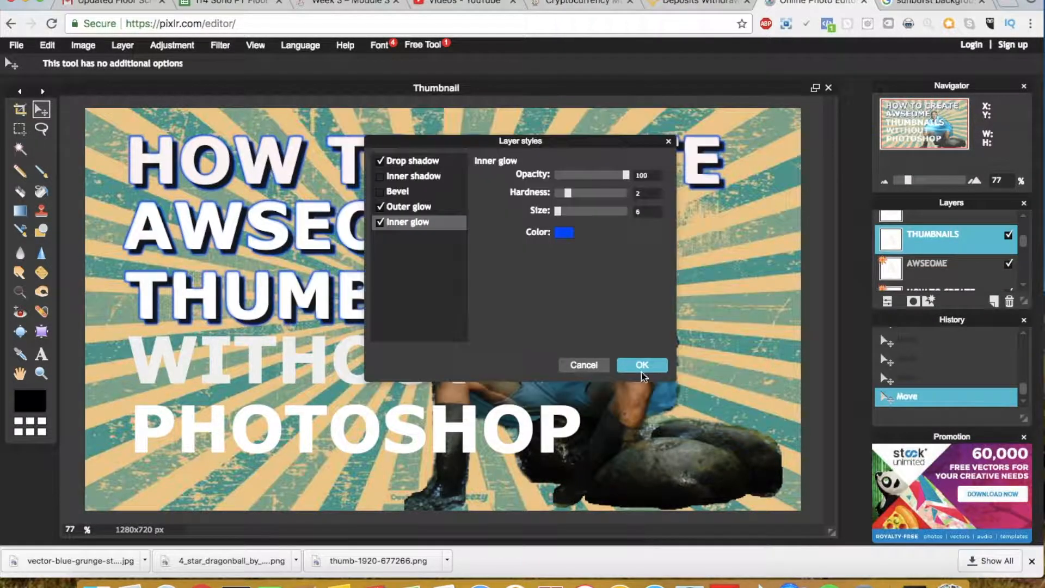
left_click(642, 364)
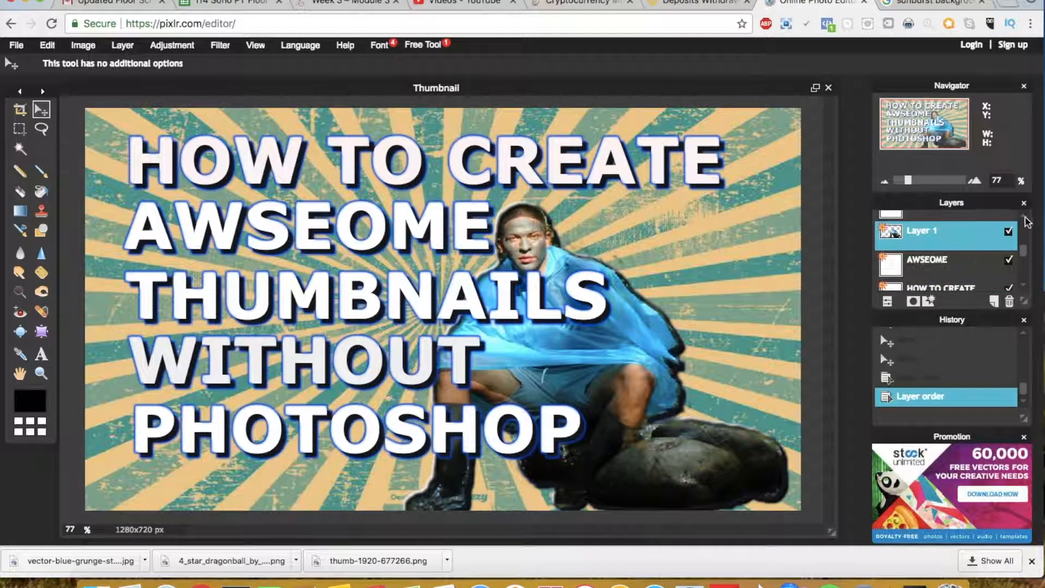
Bring the man's layer to the top of the layer stack and nudge the man slightly to the right
left_click_drag(1026, 222, 1040, 229)
left_click_drag(568, 287, 582, 286)
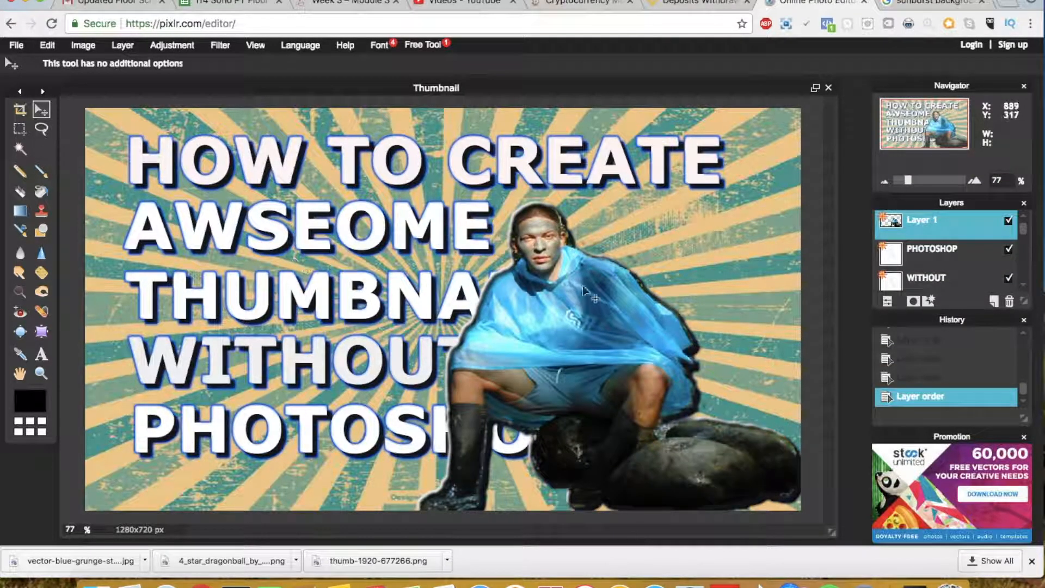
Change the HOW TO CREATE text to "CREATE AWSEOME" and hide the separate AWSEOME layer
scroll(1009, 246, "down", 5)
left_click(947, 246)
left_click(41, 353)
left_click(429, 201)
left_click(482, 384)
left_click(492, 148)
type("CREATE AWSEOME")
left_click(482, 385)
left_click(1009, 226)
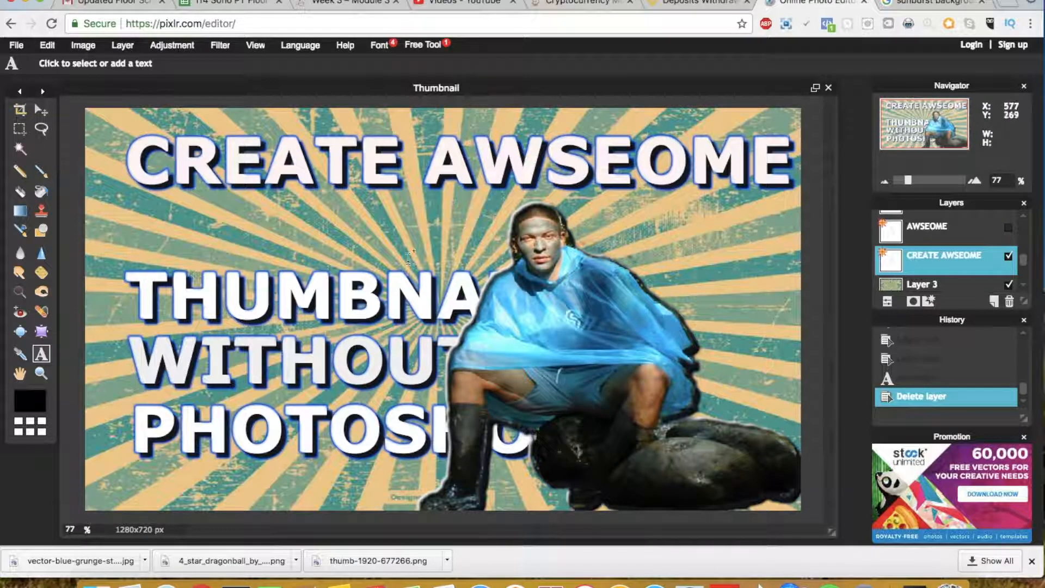
Move the THUMBNAILS, WITHOUT and PHOTOSHOP lines up to close the gap below CREATE AWSEOME
scroll(959, 245, "up", 1)
left_click(947, 236)
key("v")
left_click_drag(333, 323, 334, 253)
key("t")
left_click(346, 376)
key("v")
left_click_drag(296, 373, 300, 307)
left_click_drag(327, 435, 327, 372)
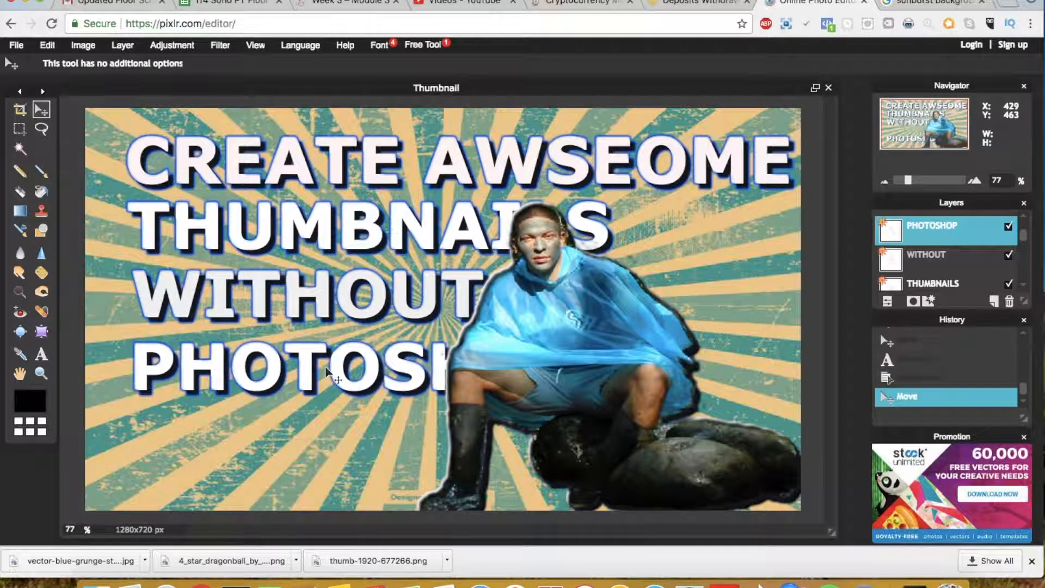
left_click_drag(325, 368, 326, 366)
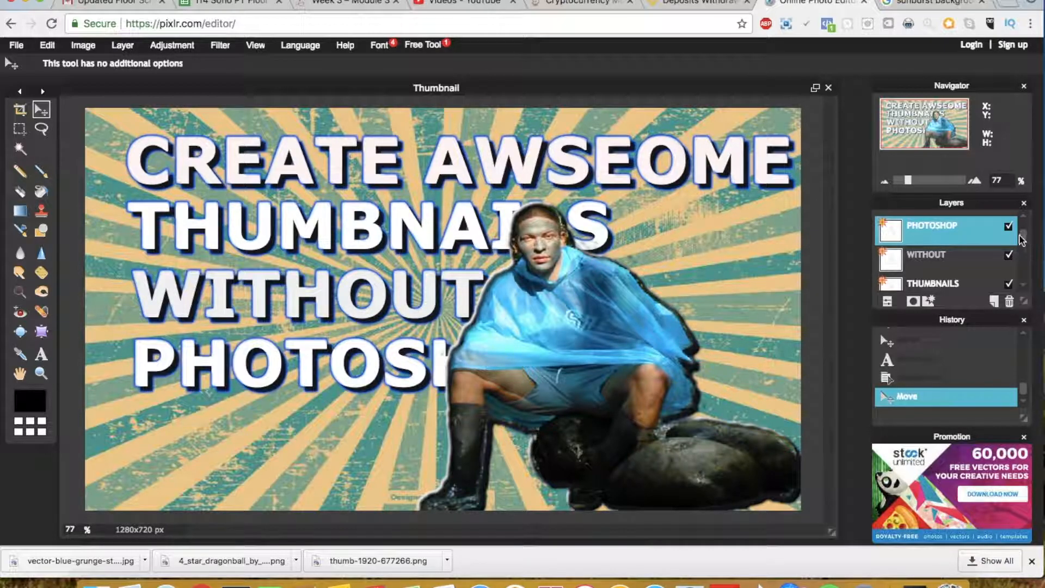
Place the PHOTOSHOP text layer above the man's layer
scroll(1021, 240, "up", 2)
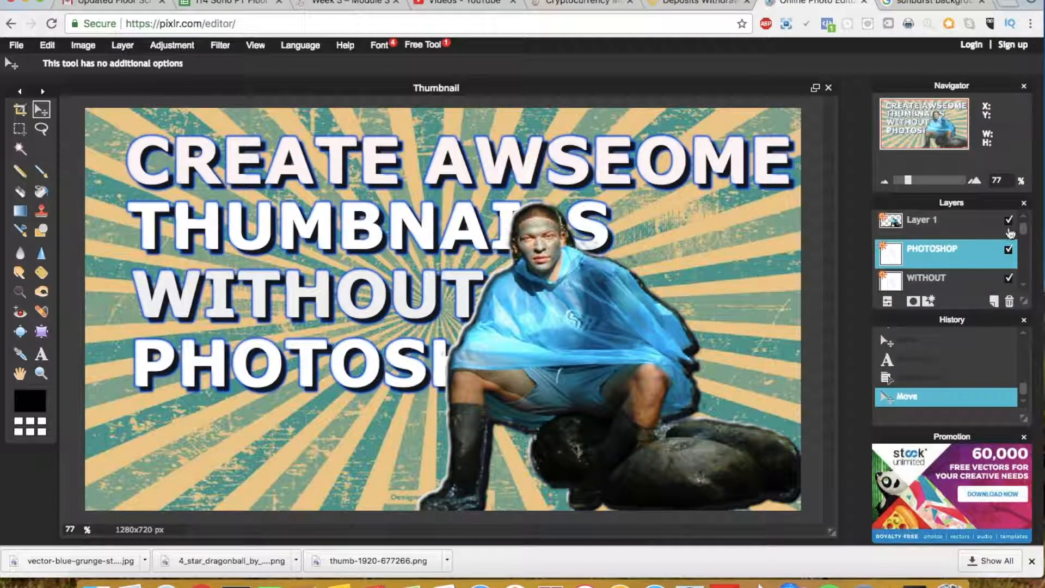
left_click_drag(942, 252, 944, 219)
Change the inner shadow color of the man's layer to white (ffffff)
left_click(926, 255)
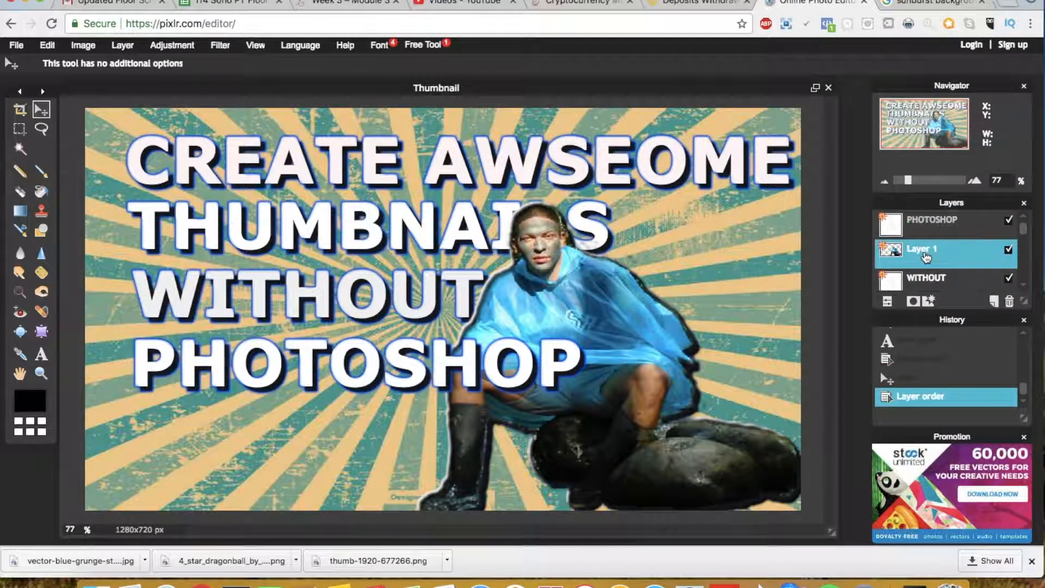
left_click(928, 301)
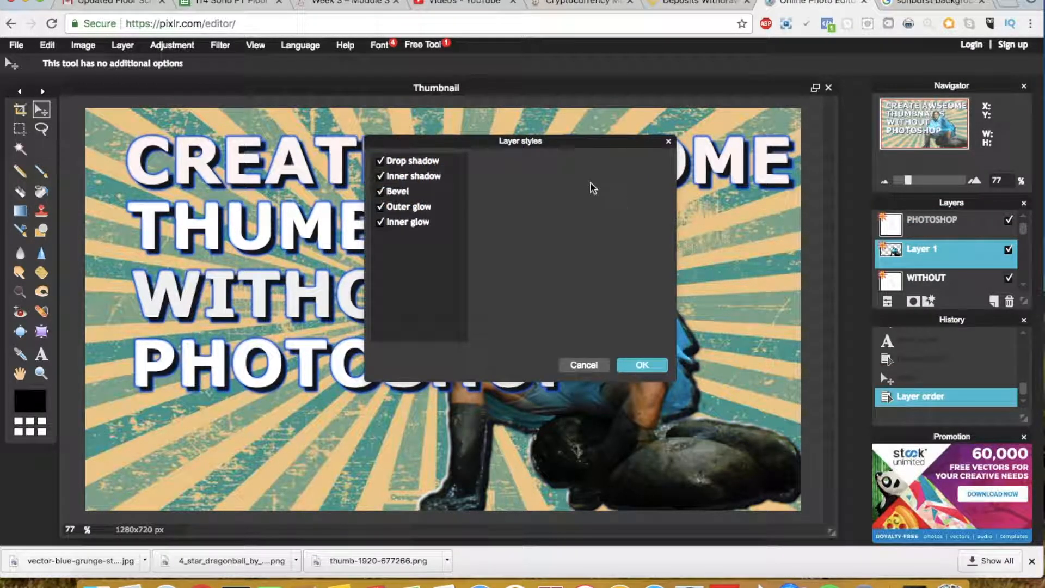
left_click_drag(454, 145, 158, 160)
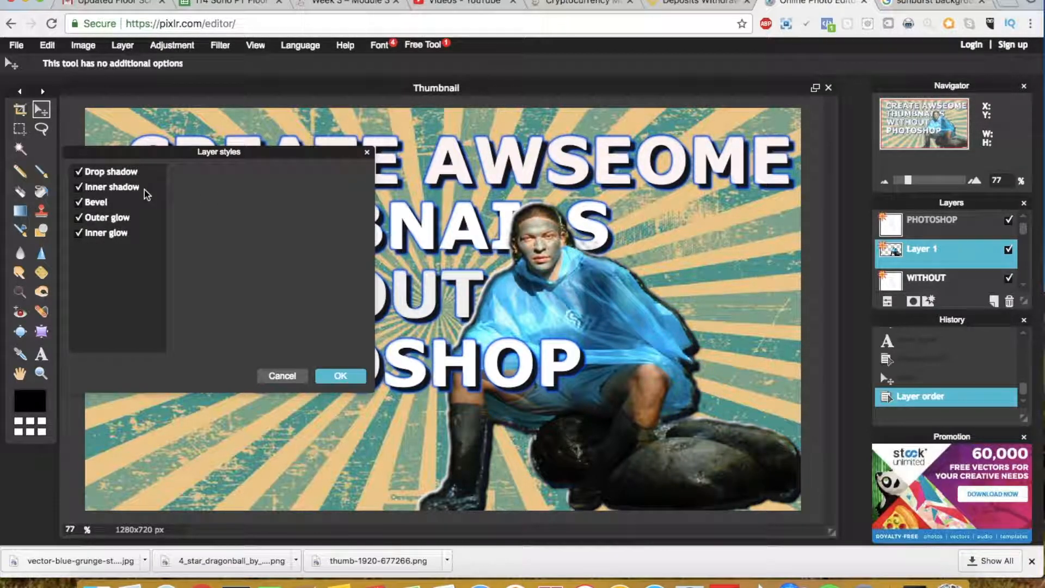
left_click(102, 188)
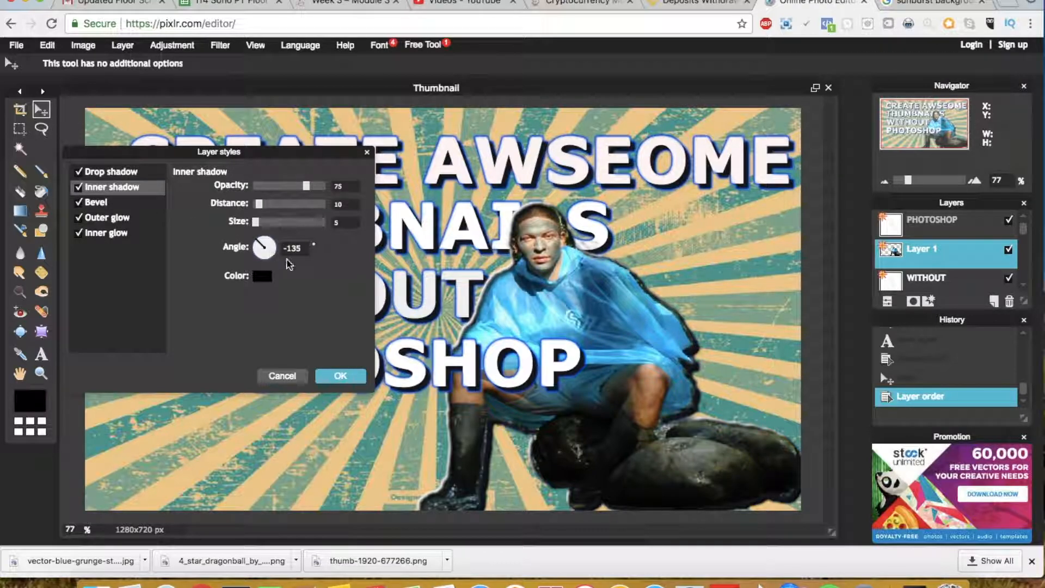
left_click(264, 276)
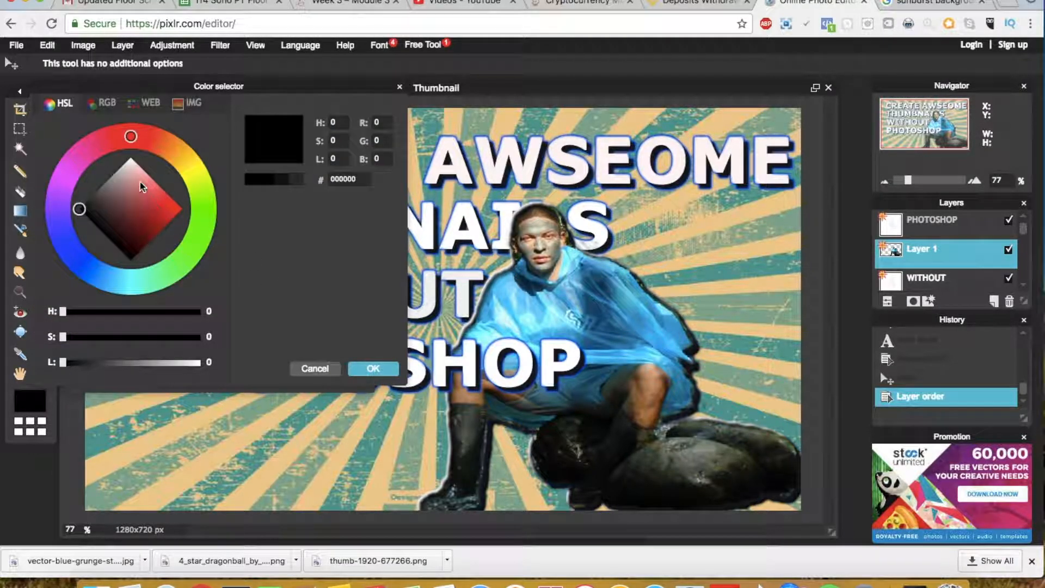
left_click_drag(142, 187, 142, 140)
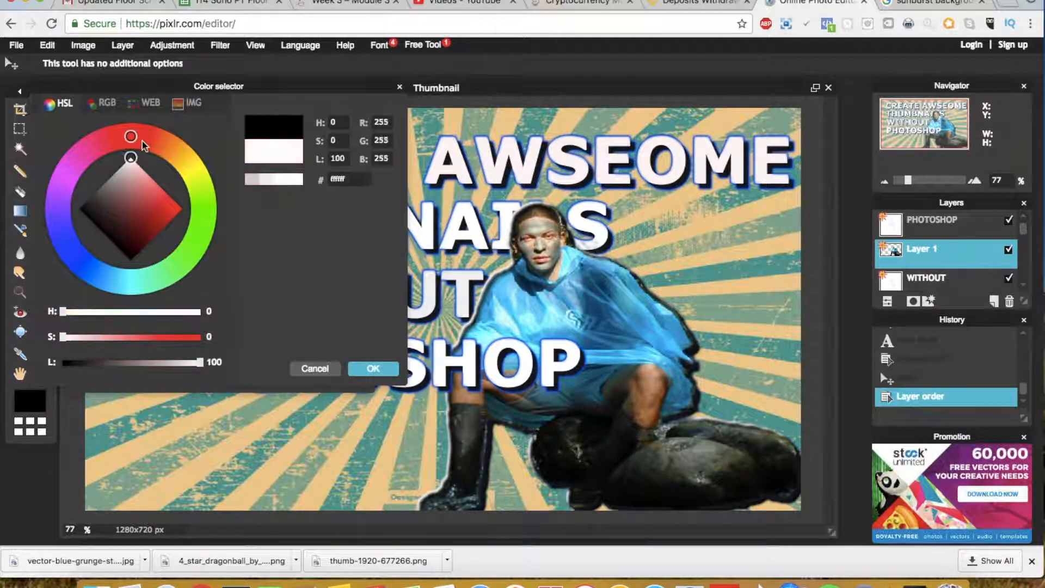
left_click(366, 369)
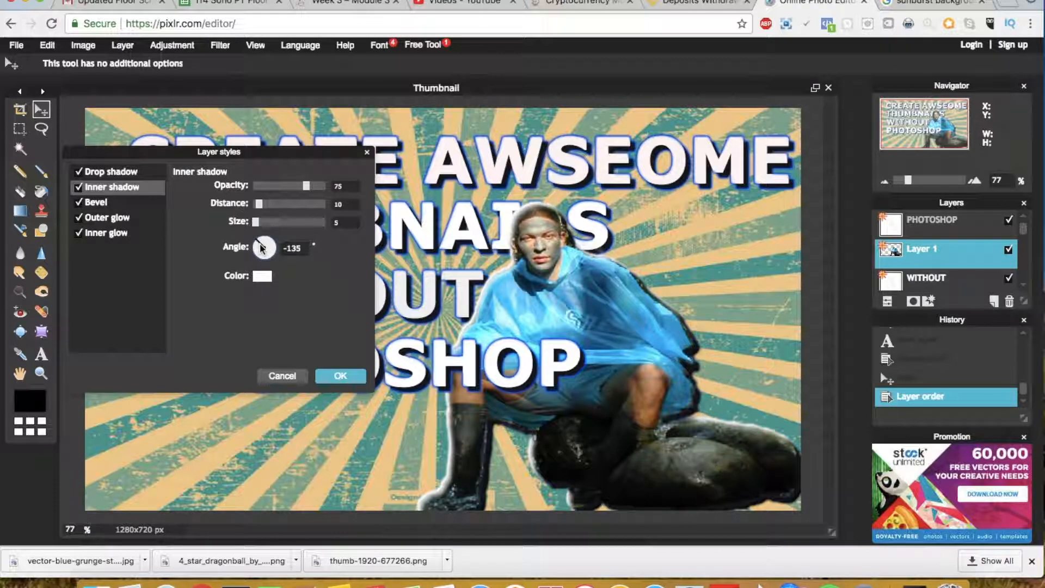
Set the man's inner shadow angle to 28 degrees and apply the layer styles
left_click_drag(261, 249, 275, 249)
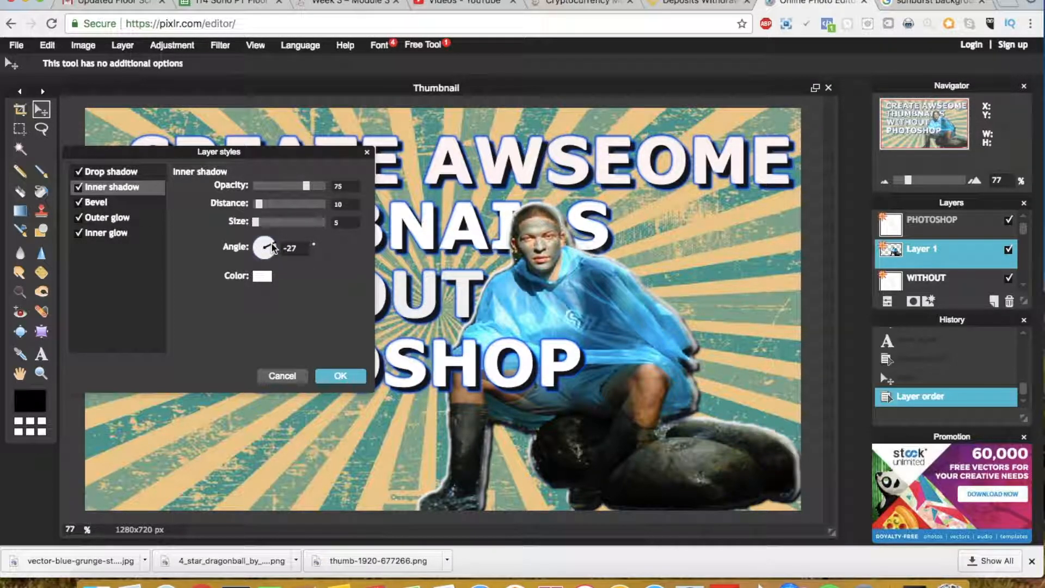
left_click_drag(273, 248, 278, 257)
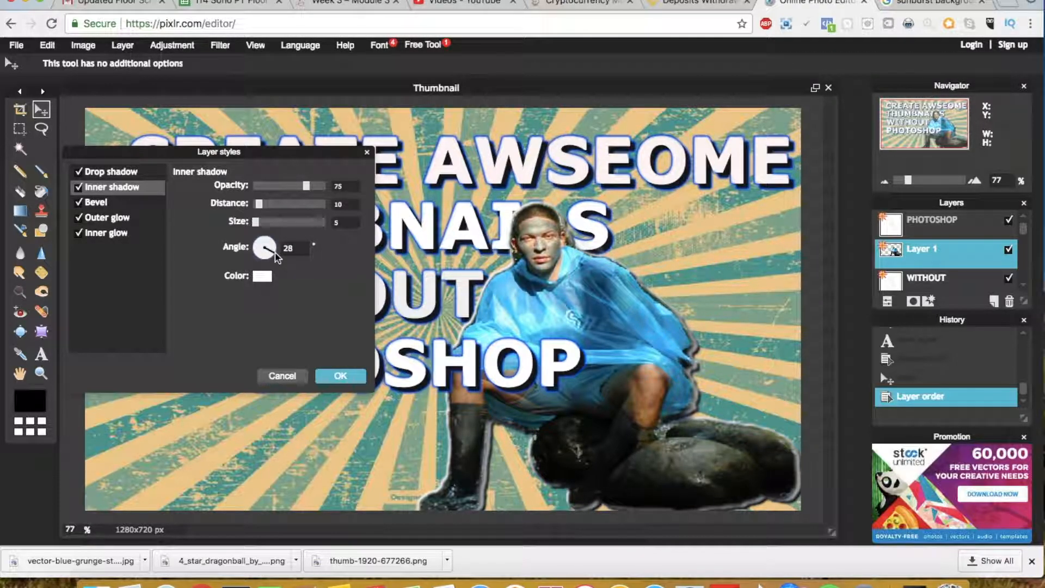
left_click(341, 376)
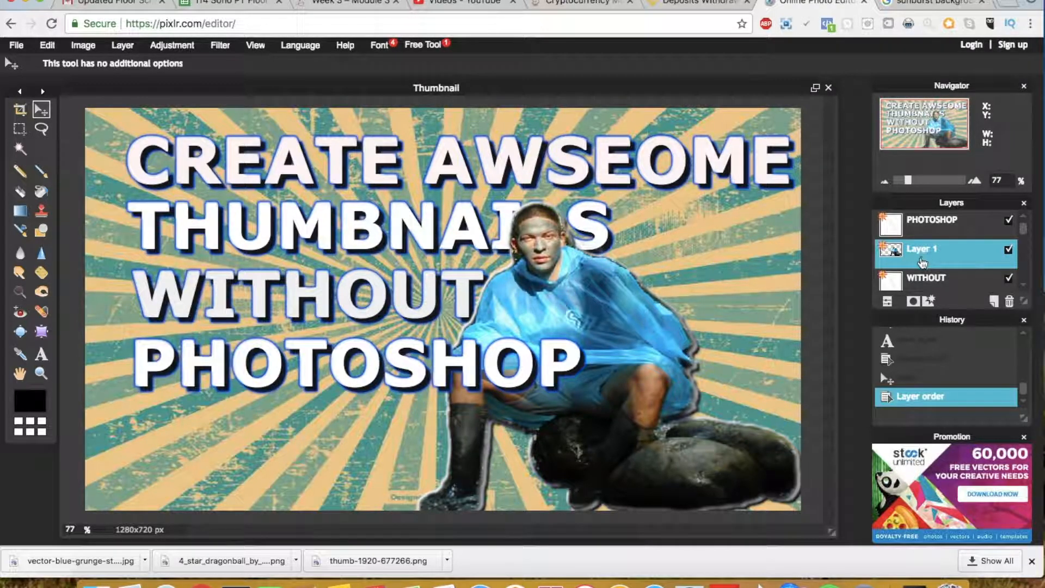
Set the man's inner shadow to size 9 and distance 0, adjust its opacity, and apply the layer styles
left_click(928, 302)
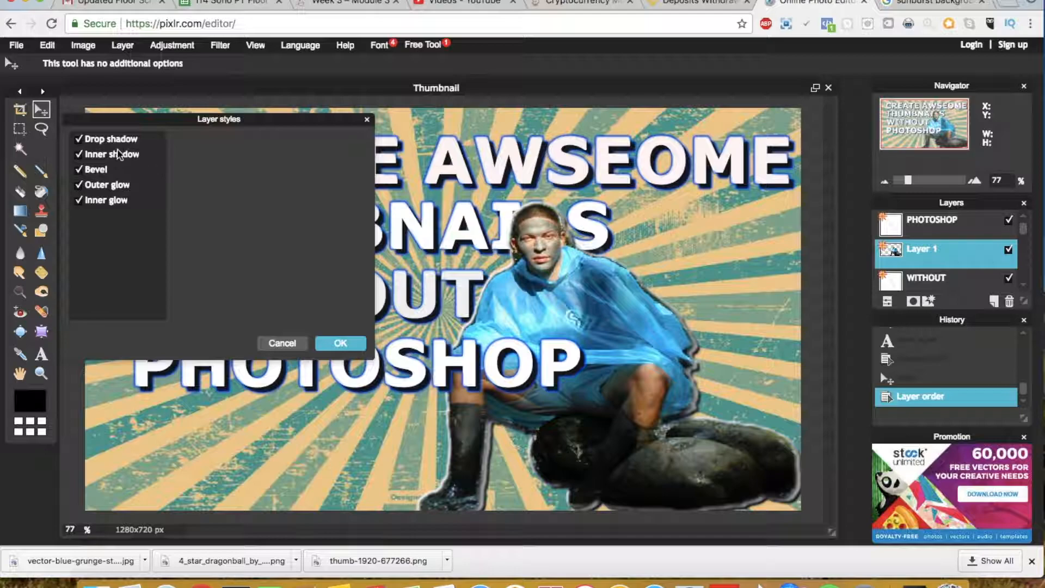
left_click_drag(214, 120, 155, 77)
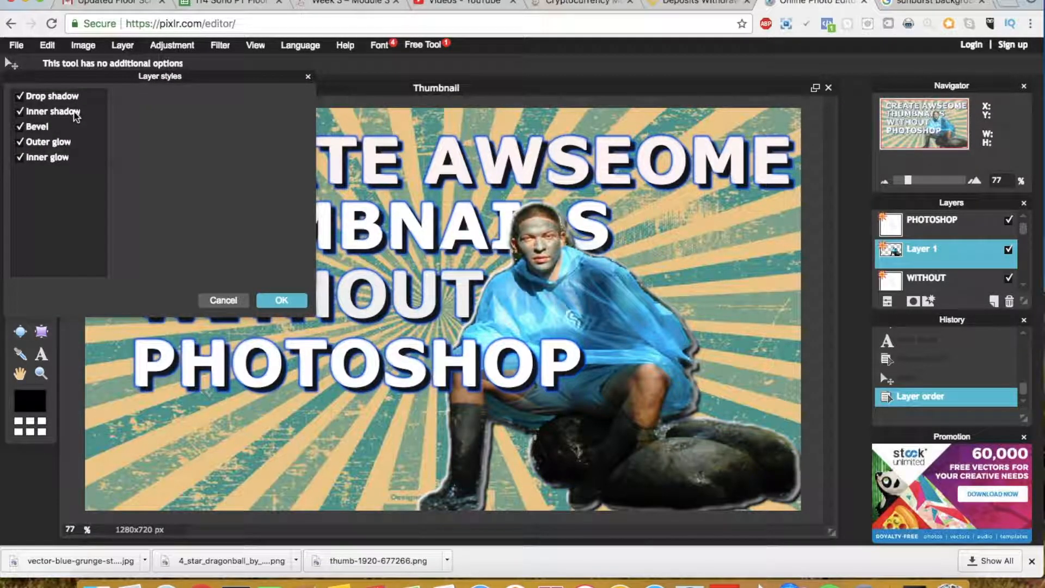
left_click(76, 112)
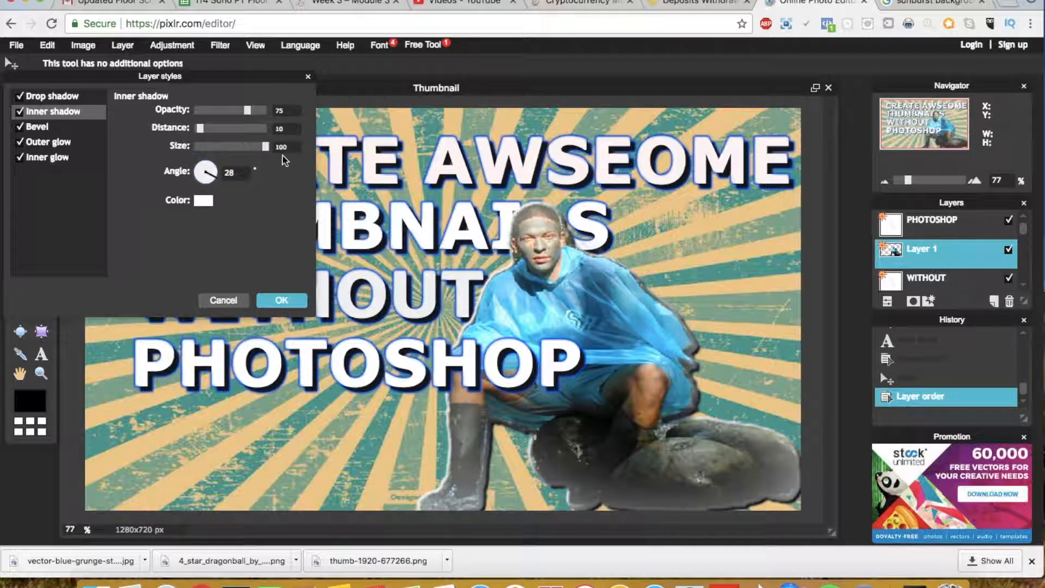
mouse_move(209, 147)
left_mouse_down()
mouse_move(173, 153)
mouse_move(199, 147)
left_mouse_up()
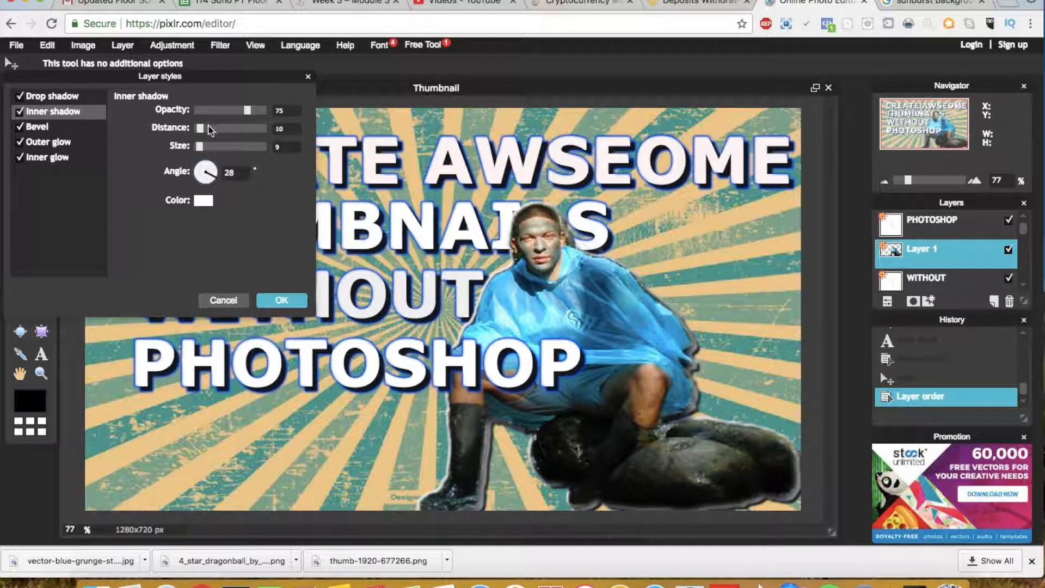
left_click_drag(203, 132, 167, 129)
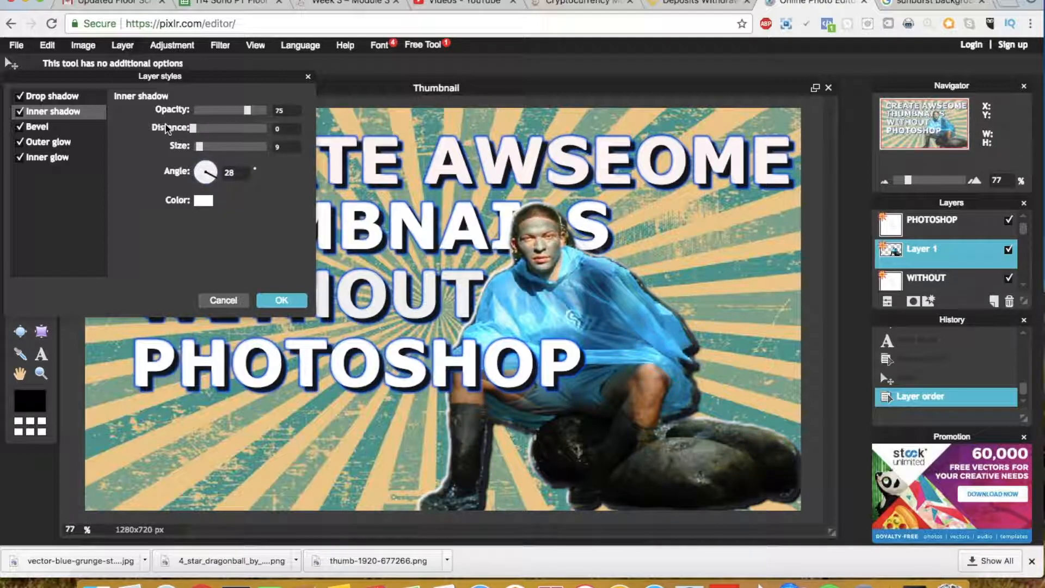
left_click_drag(251, 110, 63, 86)
left_click_drag(134, 83, 327, 138)
left_click(283, 300)
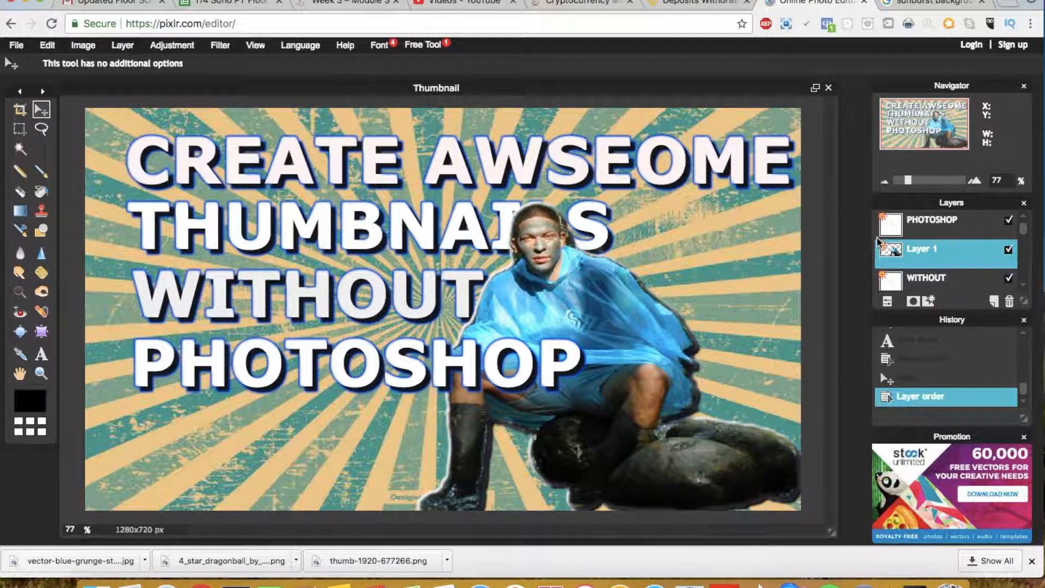
Change the drop shadow color of the man's layer to white (ffffff) in its layer styles
left_click(929, 301)
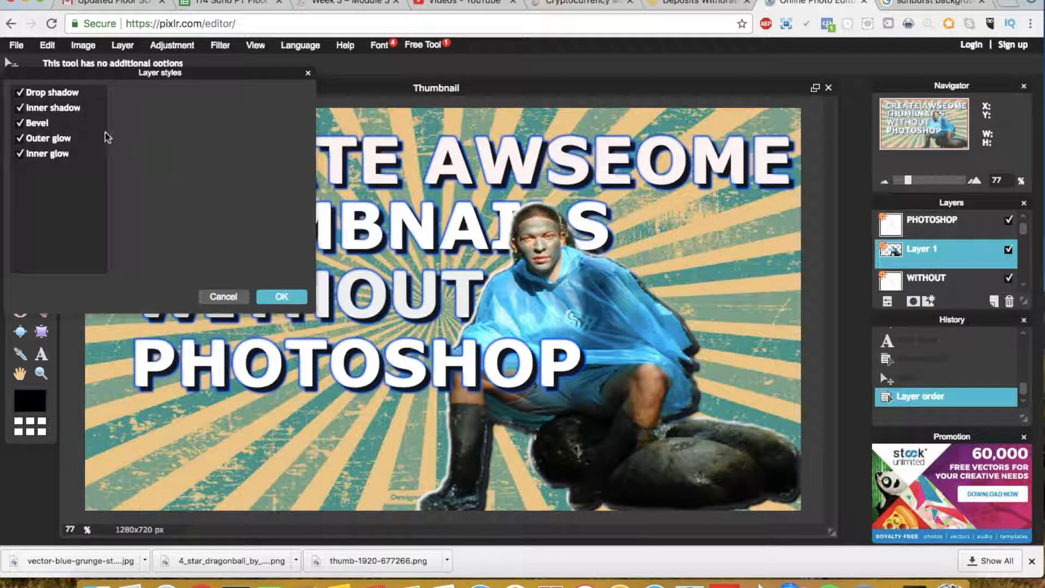
left_click(78, 94)
left_click(204, 196)
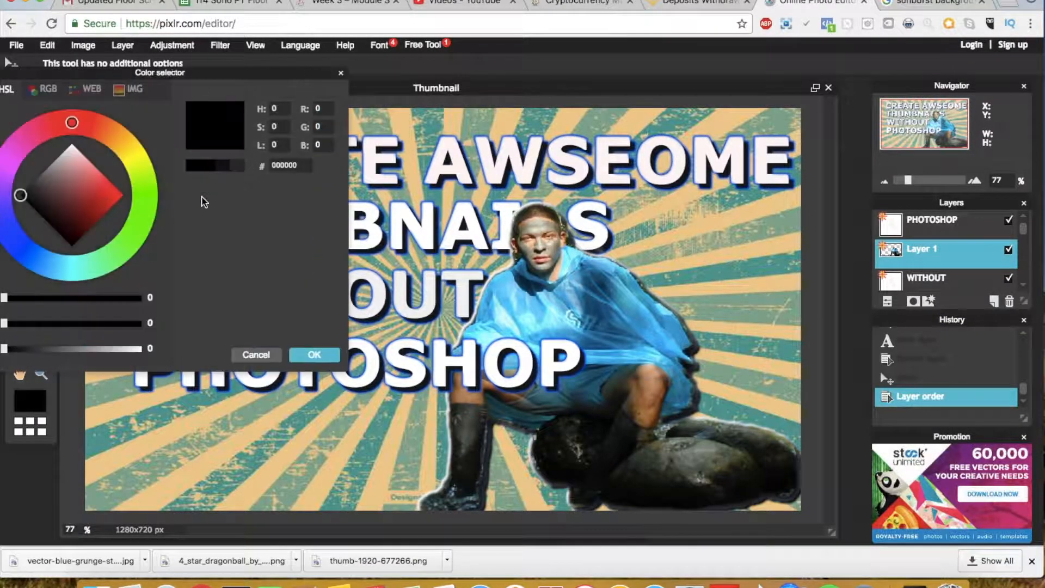
left_click_drag(93, 172, 72, 143)
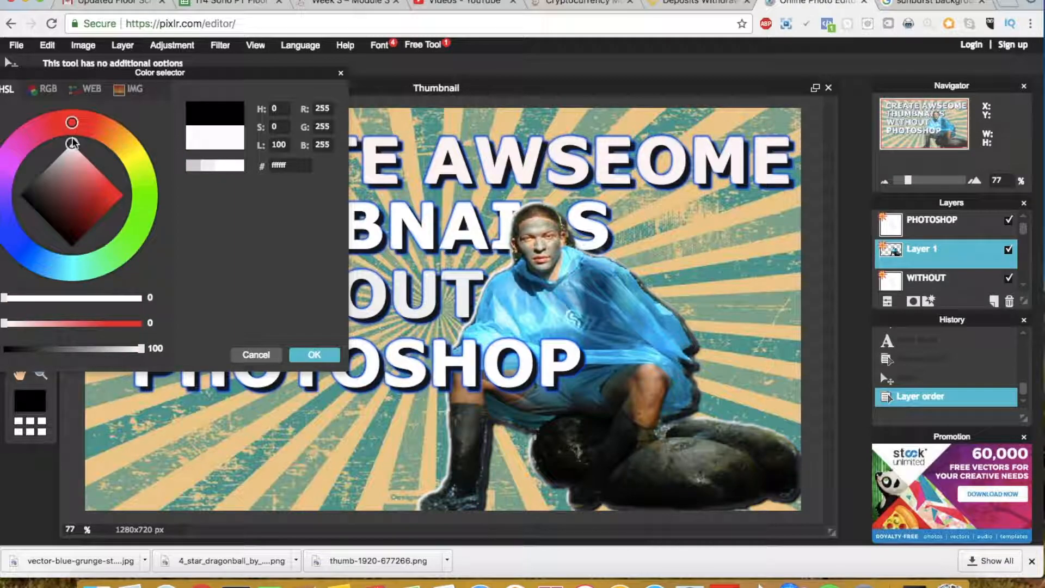
left_click(314, 354)
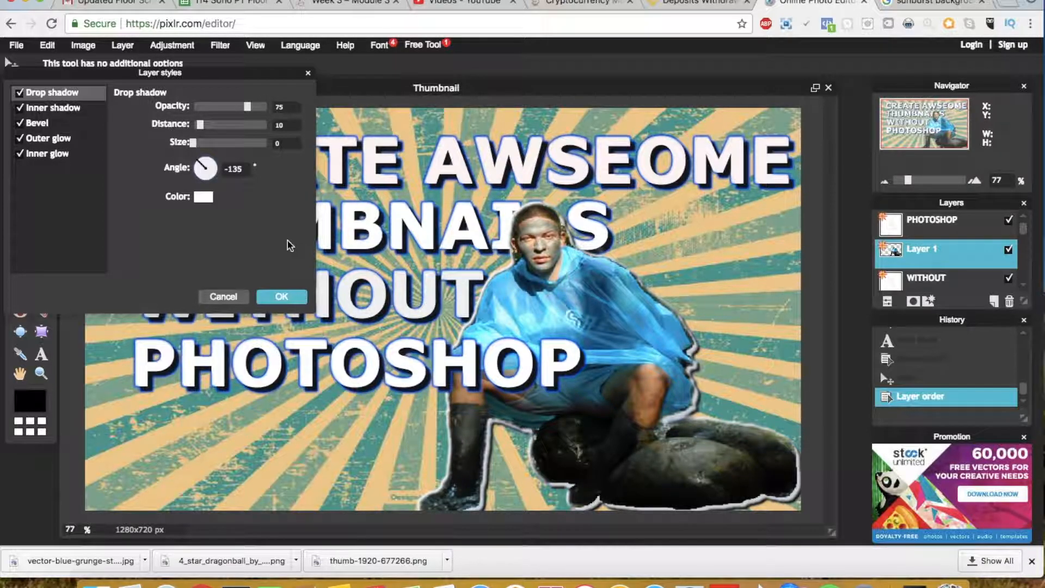
Set the man's outer glow to size 31 and white (ffffff), raise its hardness, and apply the layer styles
left_click(42, 129)
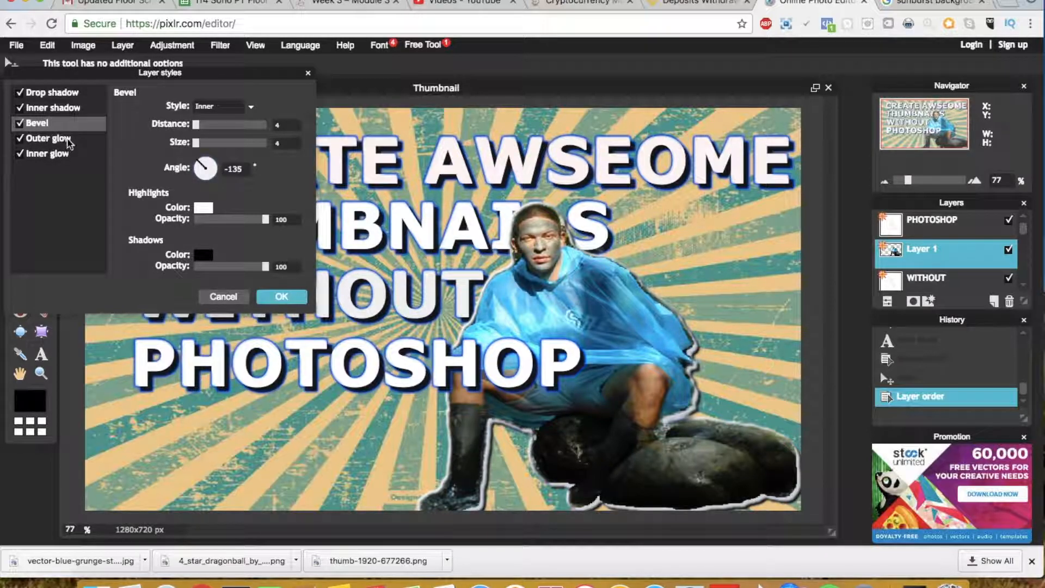
left_click_drag(199, 166, 198, 143)
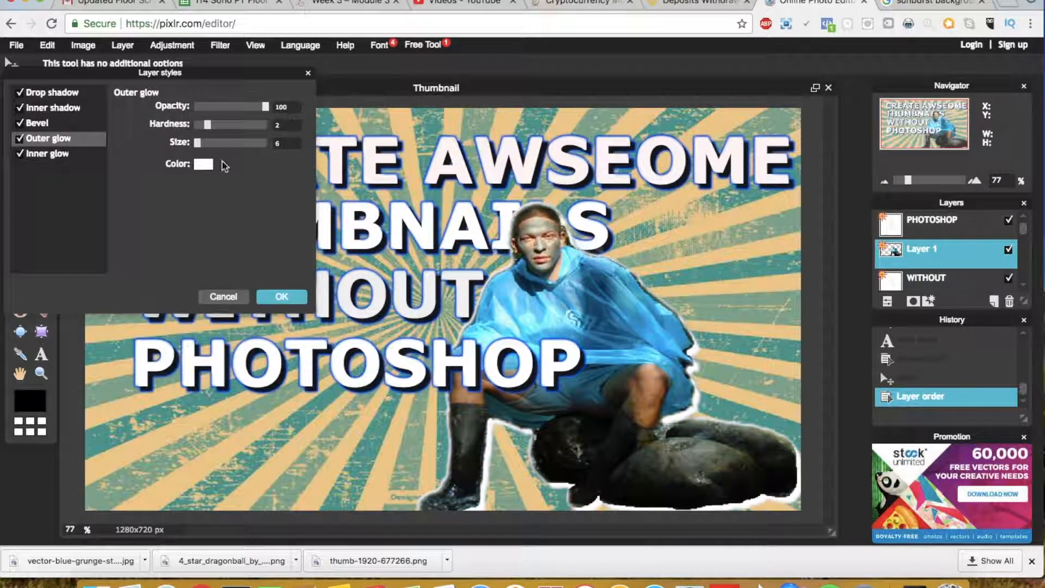
left_click_drag(198, 142, 238, 126)
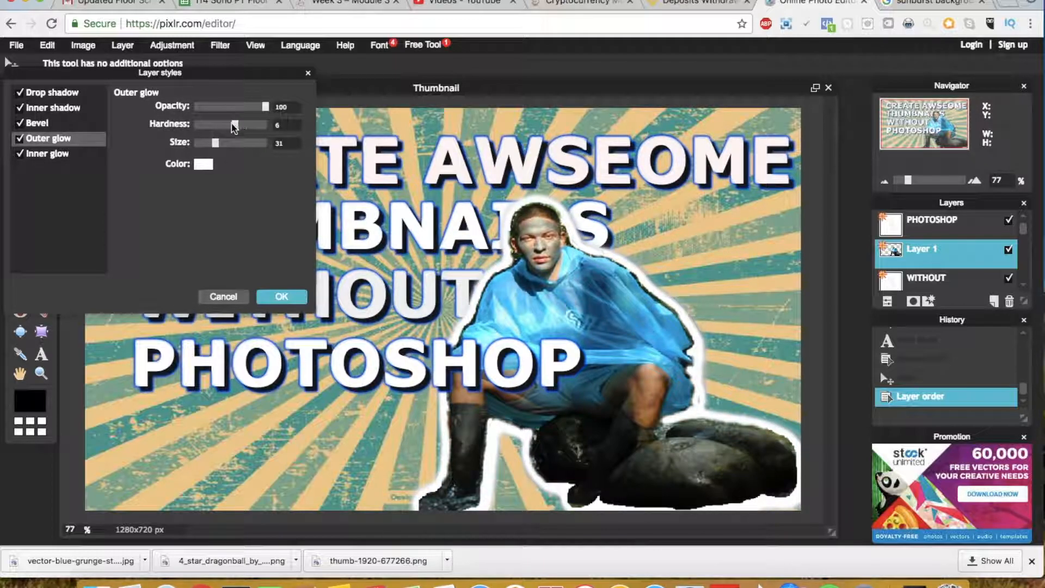
left_click(203, 164)
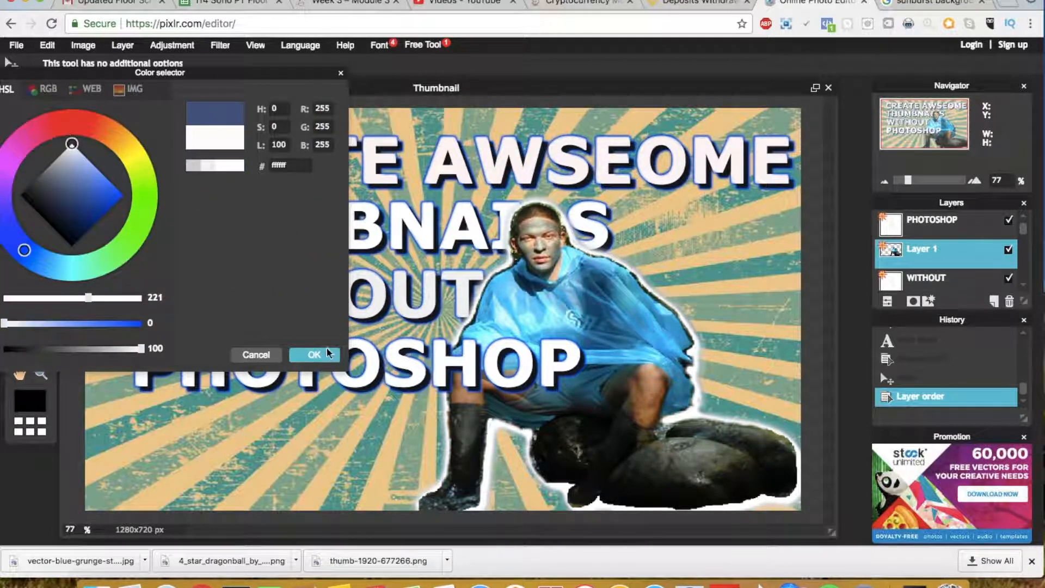
left_click(315, 355)
left_click(276, 296)
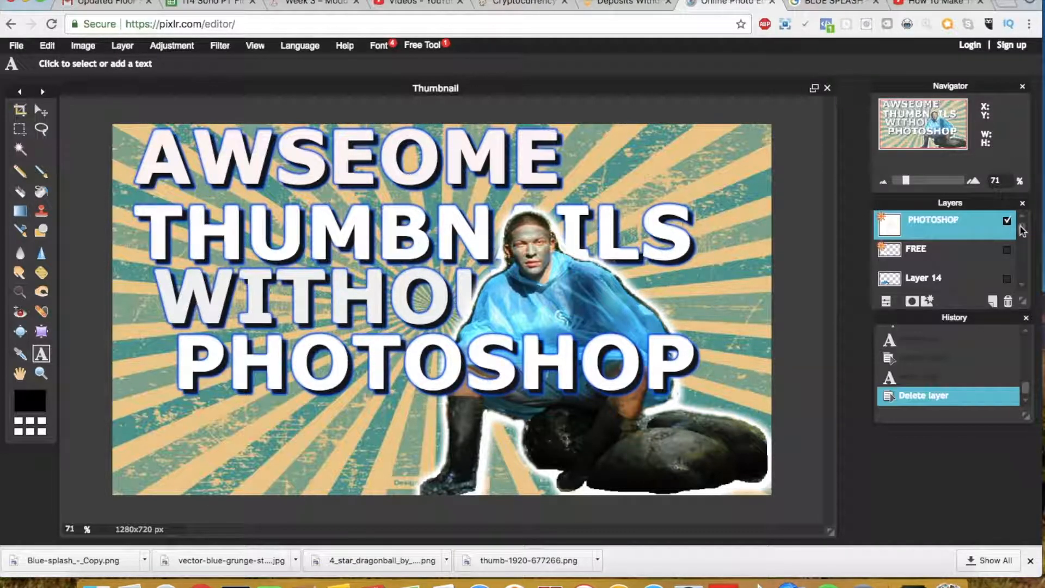
mouse_move(1021, 232)
left_mouse_down()
mouse_move(1022, 263)
mouse_move(1021, 252)
left_mouse_up()
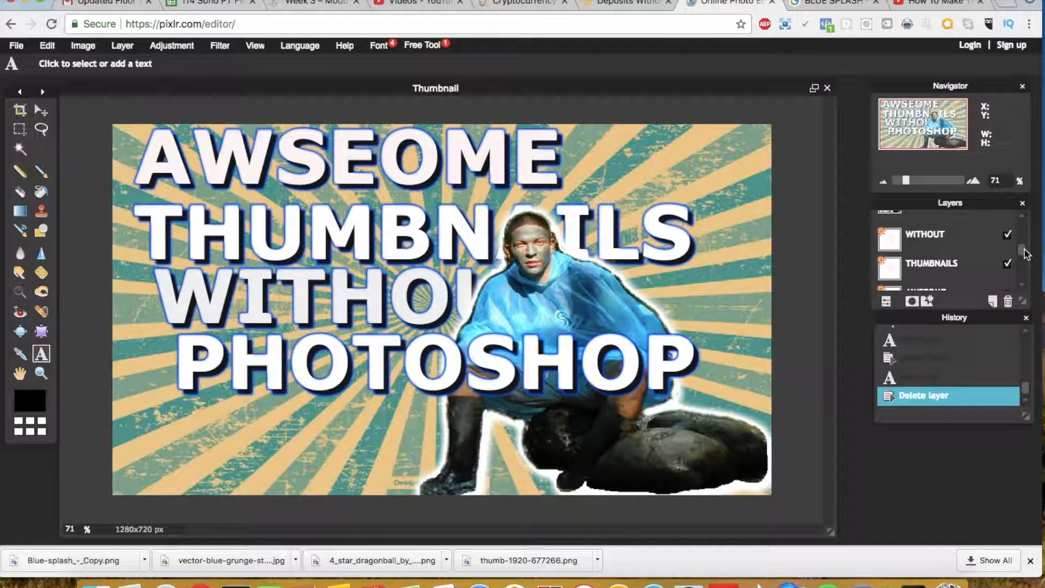
left_click_drag(1022, 251, 1023, 226)
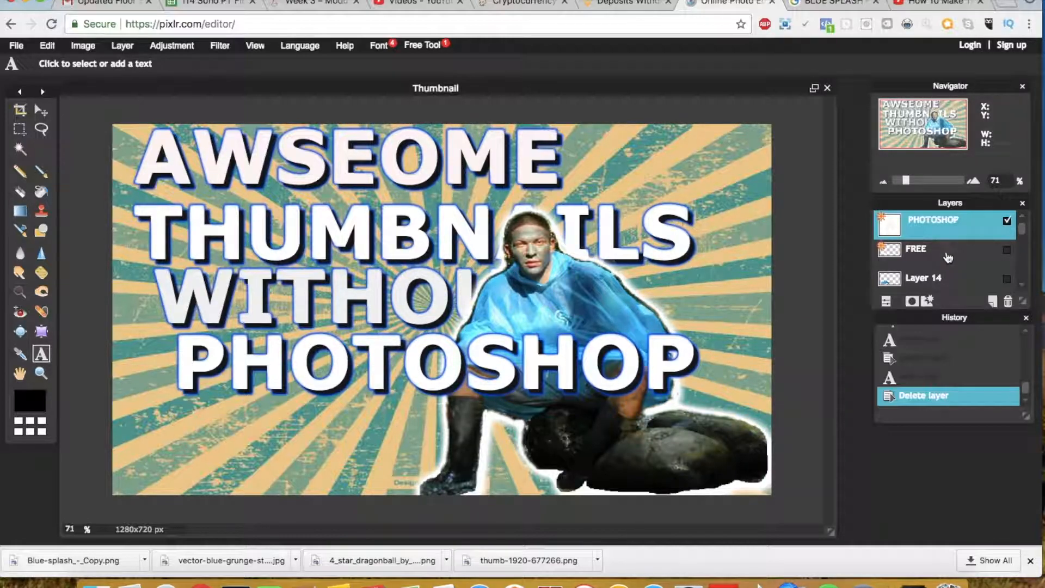
left_click_drag(1020, 228, 1023, 243)
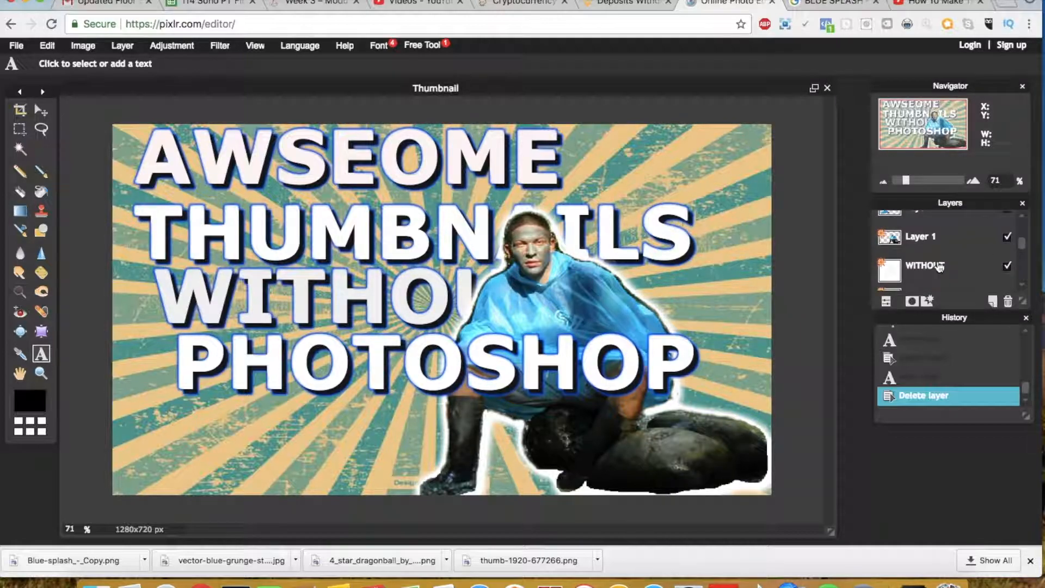
left_click(941, 267)
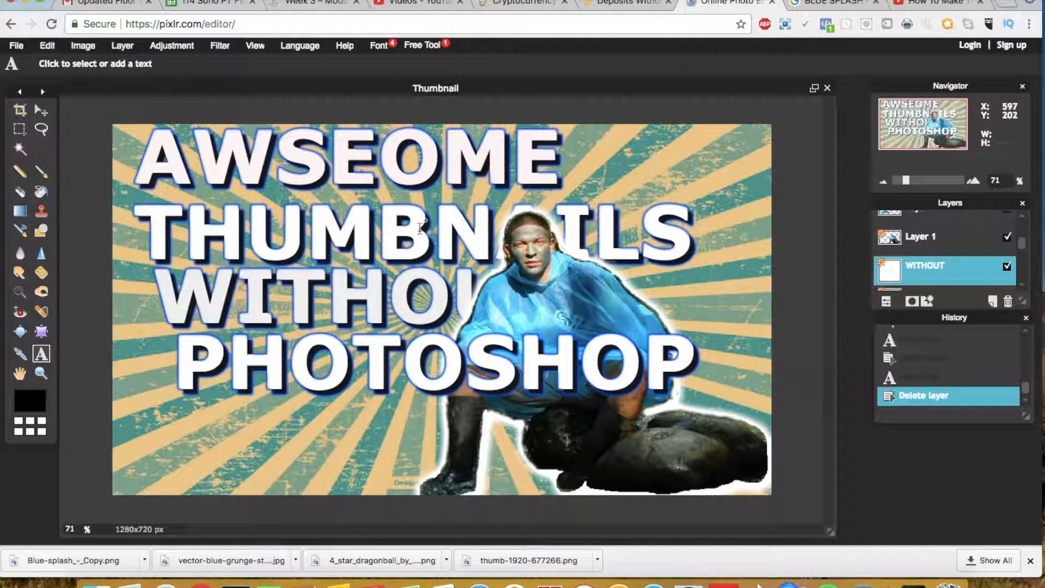
left_click(424, 246)
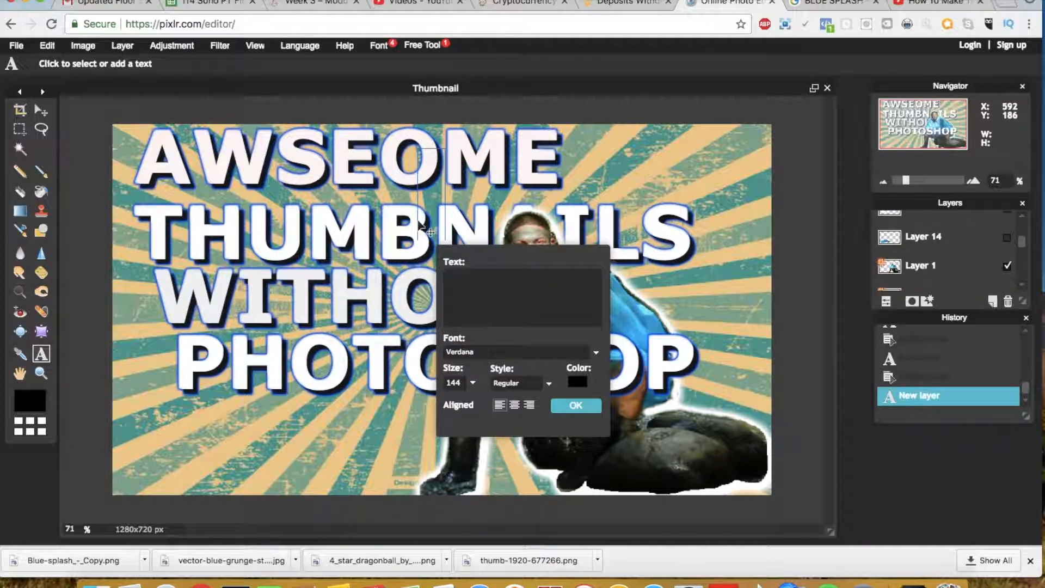
left_click(577, 407)
left_click(340, 303)
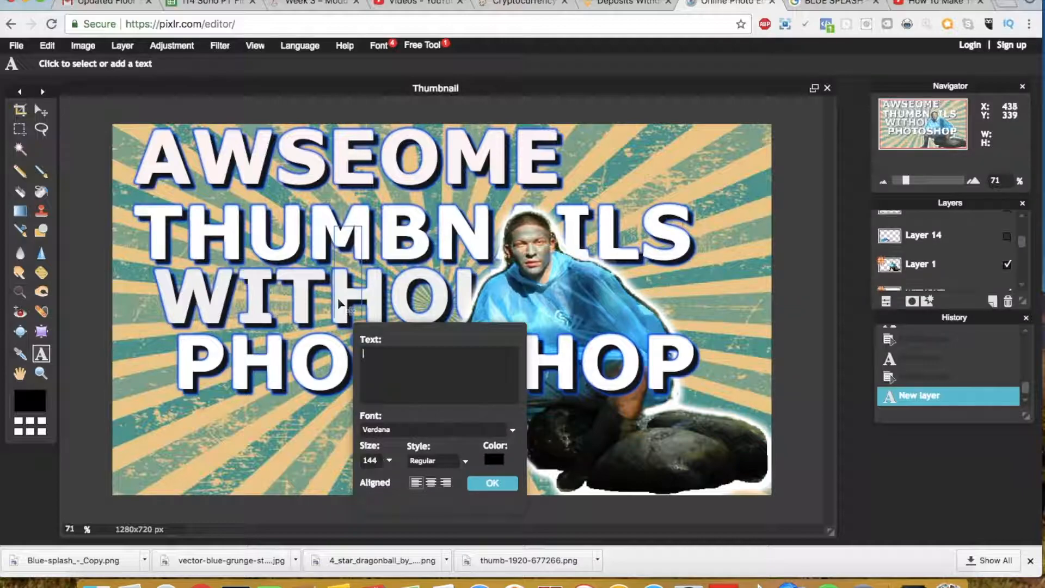
left_click(490, 484)
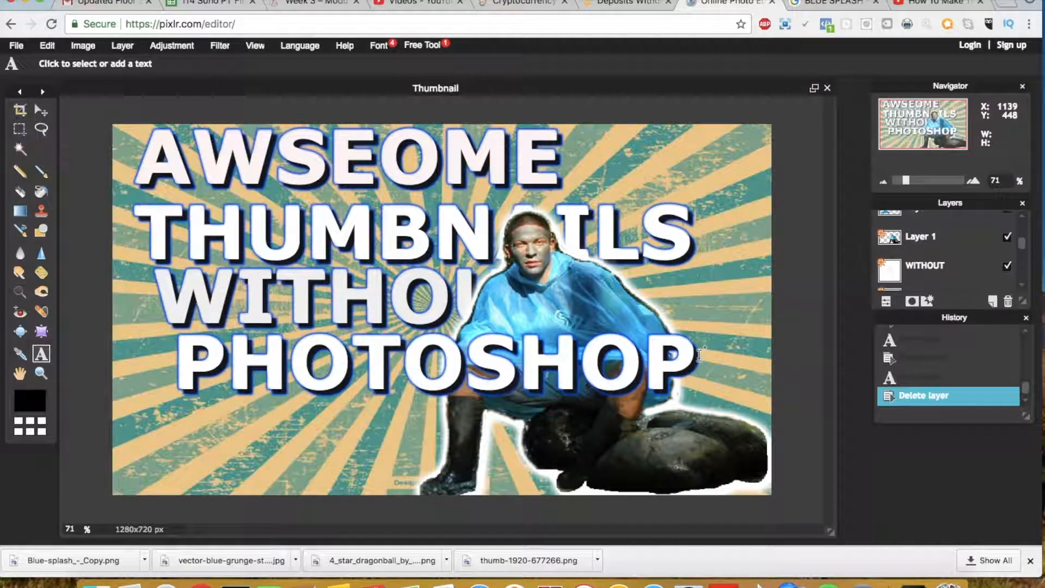
Move the WITHOUT and PHOTOSHOP text lines down and to the left to spread out the title
left_click_drag(1023, 243, 1010, 221)
left_click(499, 257)
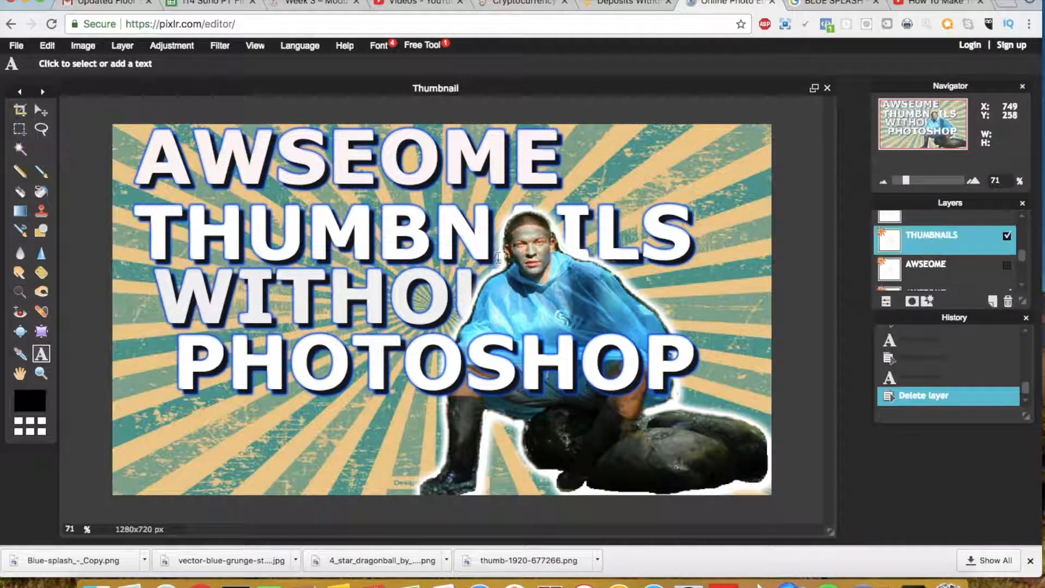
left_click_drag(498, 258, 504, 253)
left_click(492, 483)
left_click_drag(327, 296, 321, 306)
left_click(492, 483)
left_click_drag(327, 364, 292, 393)
left_click(492, 483)
left_click(492, 483)
left_click_drag(305, 305, 291, 313)
left_click(492, 483)
Nudge the THUMBNAILS line left and down and the AWSEOME line down, and rearrange the text layers' stacking order
left_click(483, 218)
left_click_drag(482, 218, 477, 216)
left_click(492, 483)
left_click_drag(390, 240, 387, 249)
left_click(493, 483)
left_click_drag(440, 148, 440, 157)
left_click(621, 375)
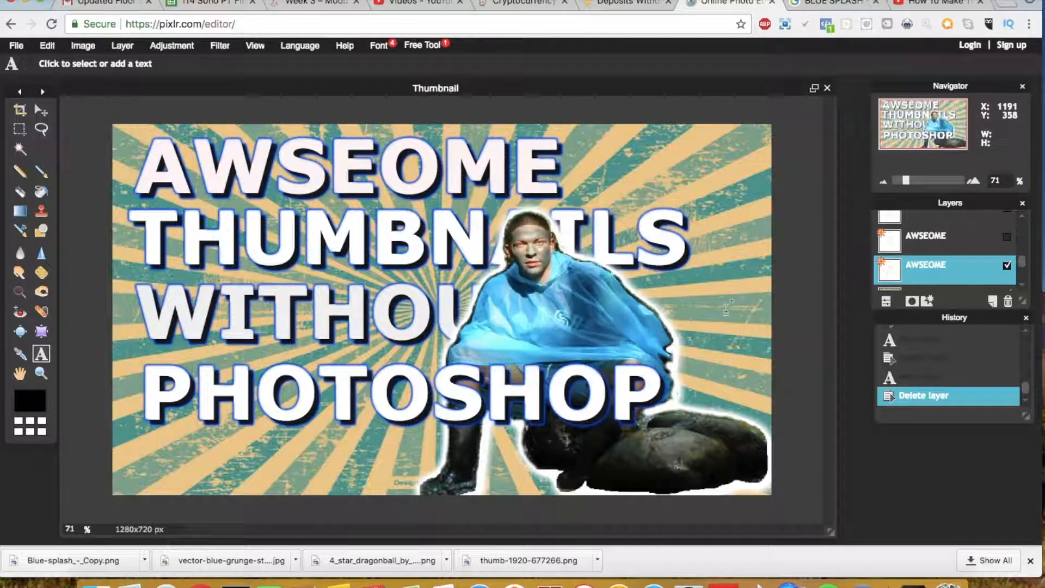
left_click_drag(942, 271, 935, 222)
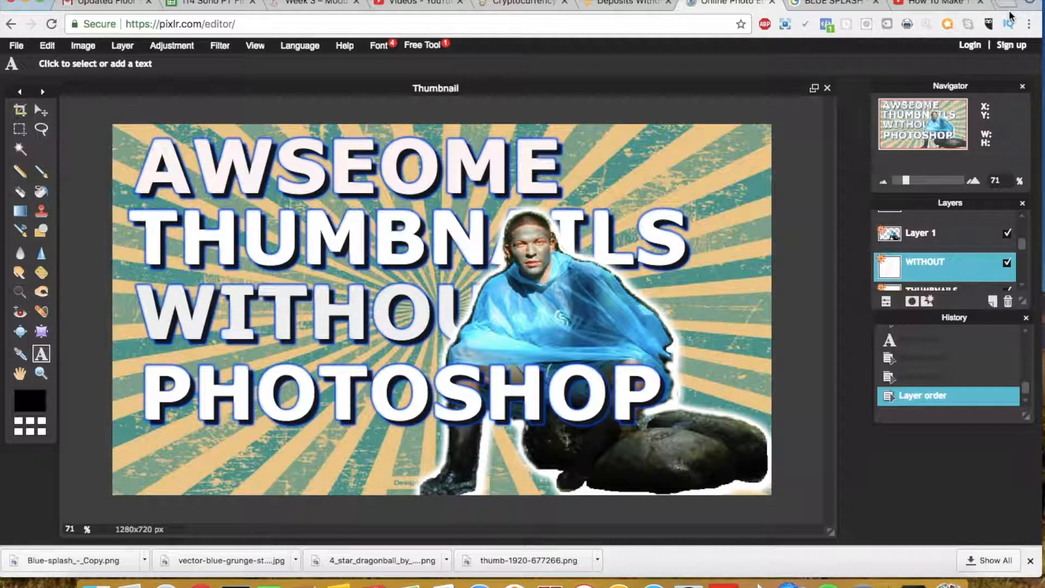
type("CANva.com")
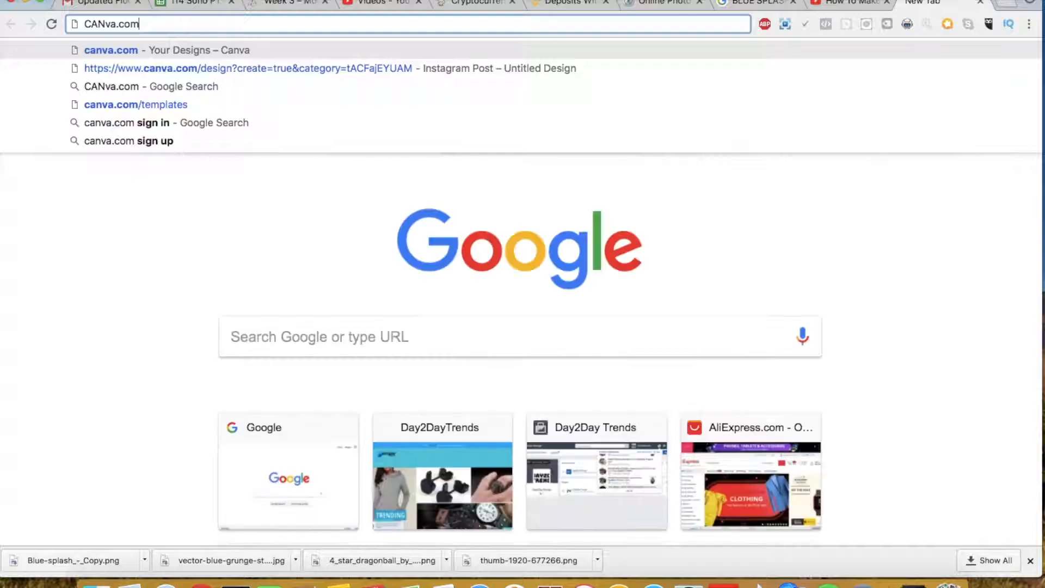
key("Return")
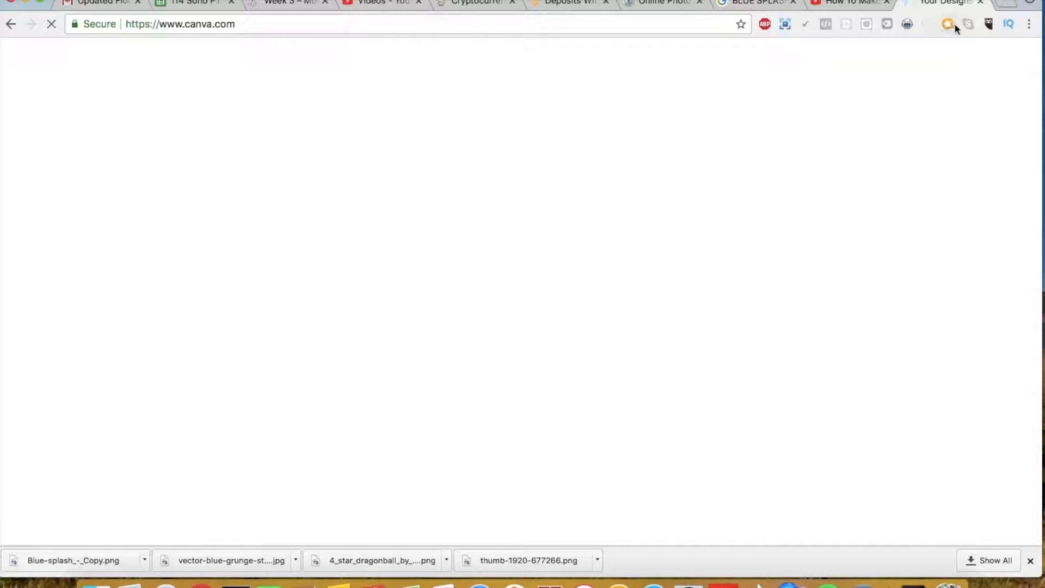
left_click(980, 4)
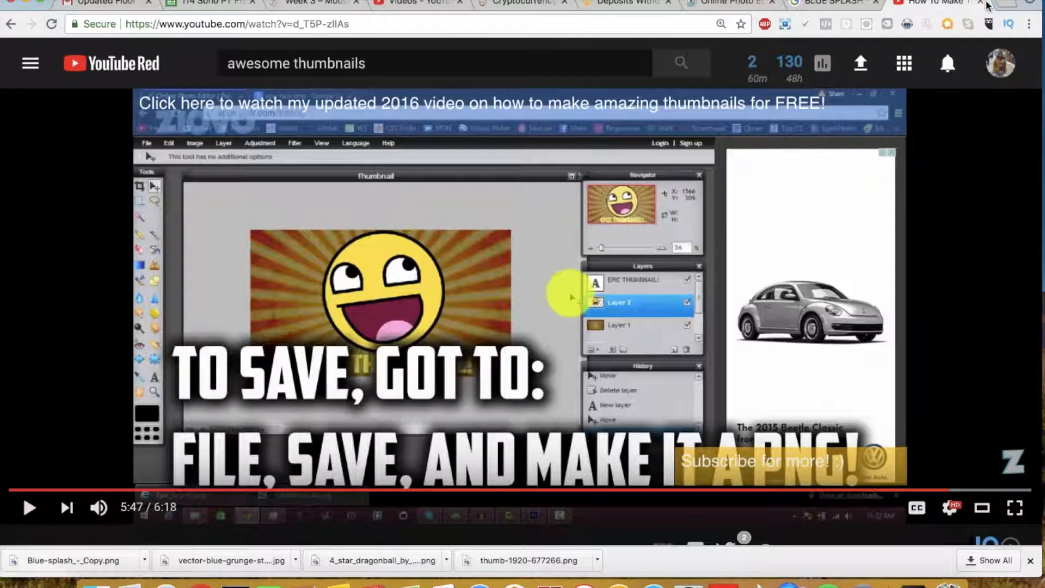
Open canva.com in a new browser tab
left_click(998, 4)
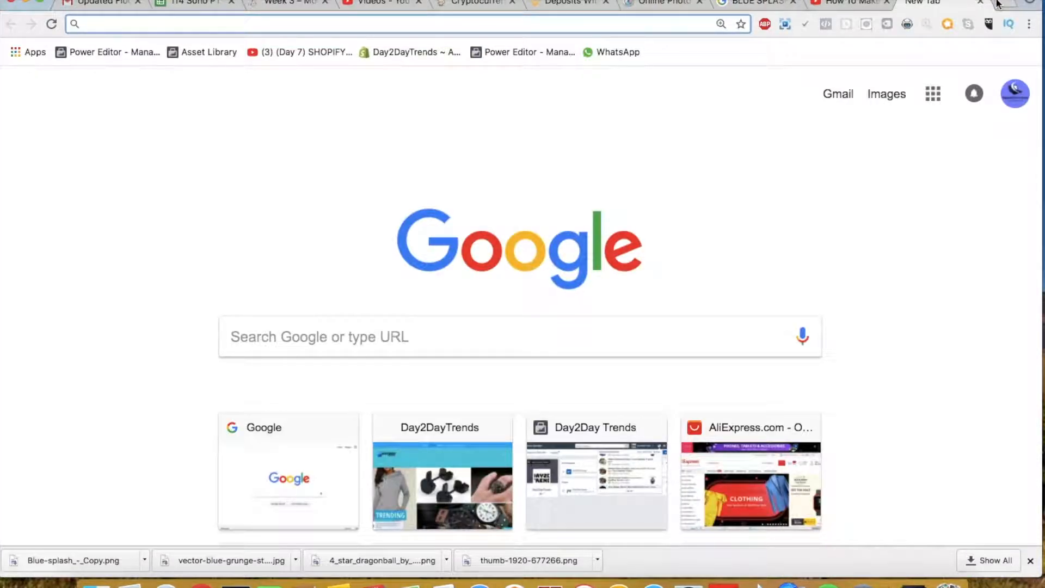
type("CANVA.com")
key("Return")
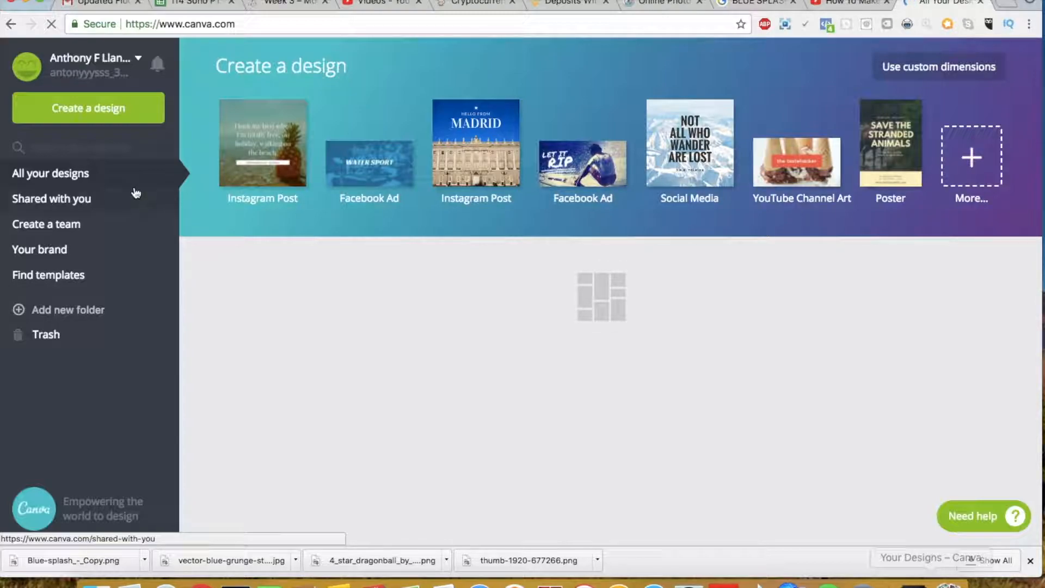
Examine the saved Canva designs as examples of logos, thumbnails and social posts
left_click(74, 201)
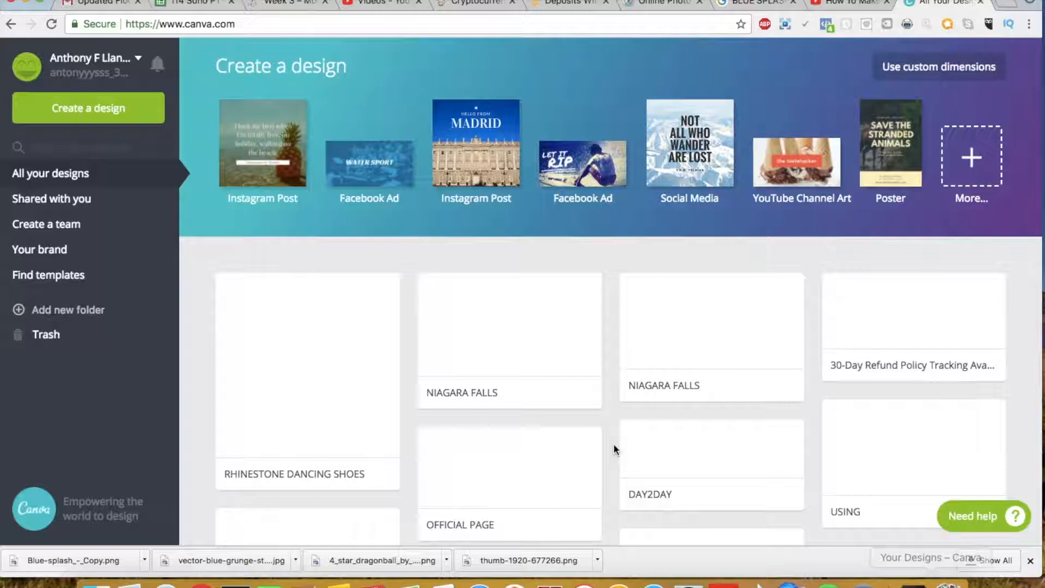
scroll(614, 449, "down", 2)
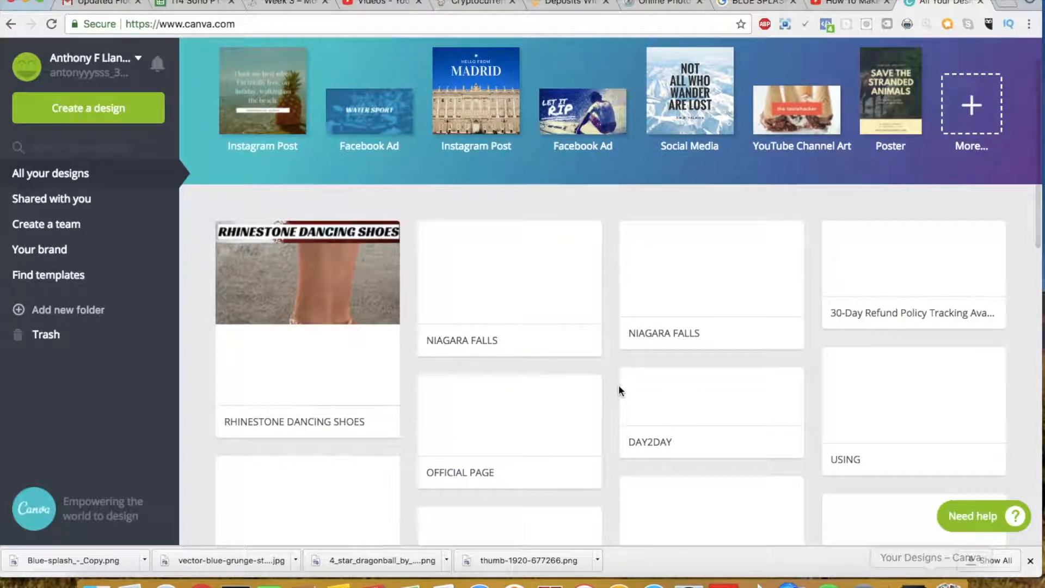
scroll(615, 392, "down", 1)
scroll(616, 389, "down", 3)
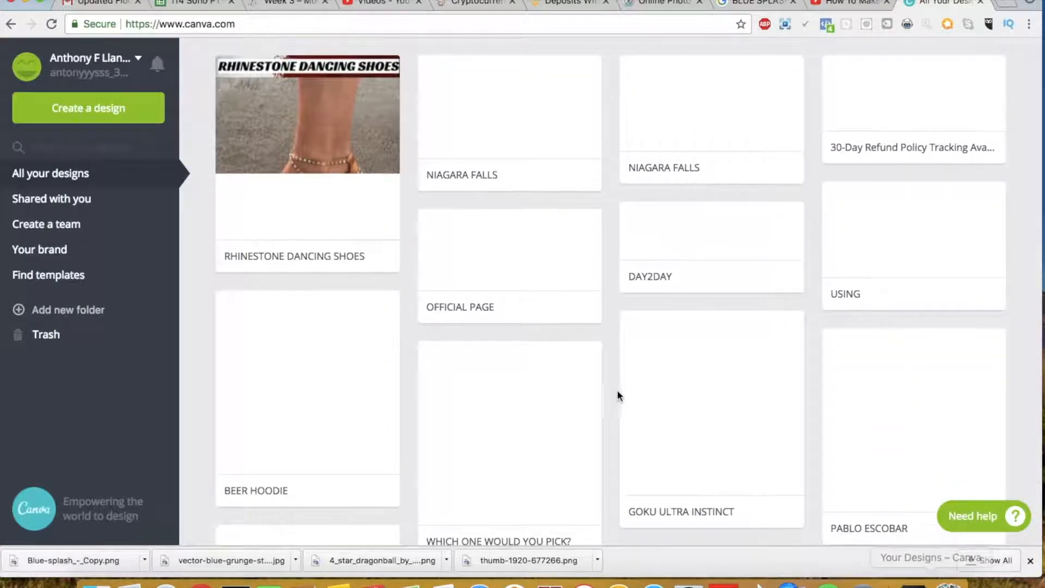
scroll(616, 280, "up", 2)
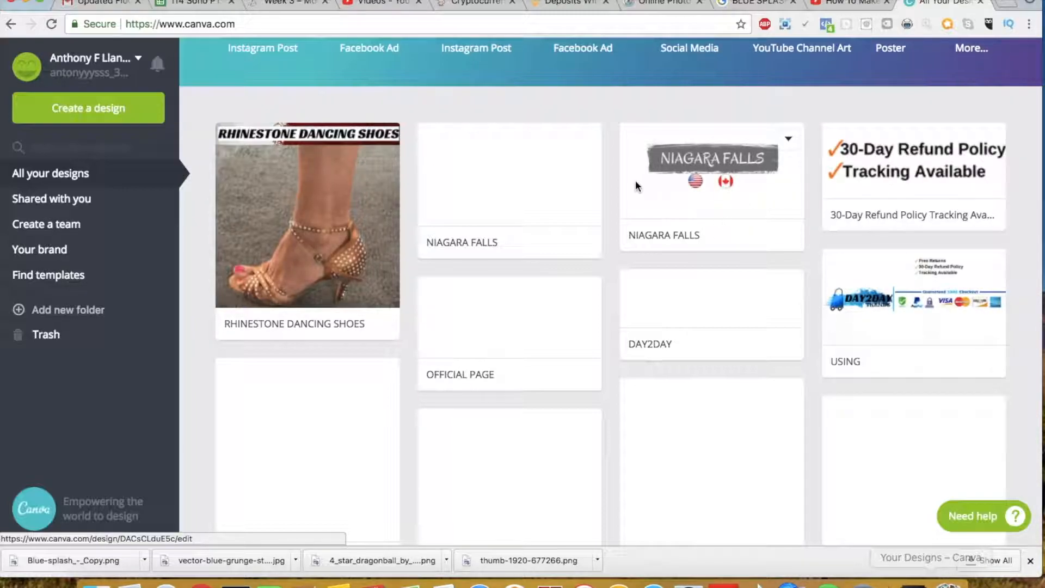
scroll(624, 234, "down", 1)
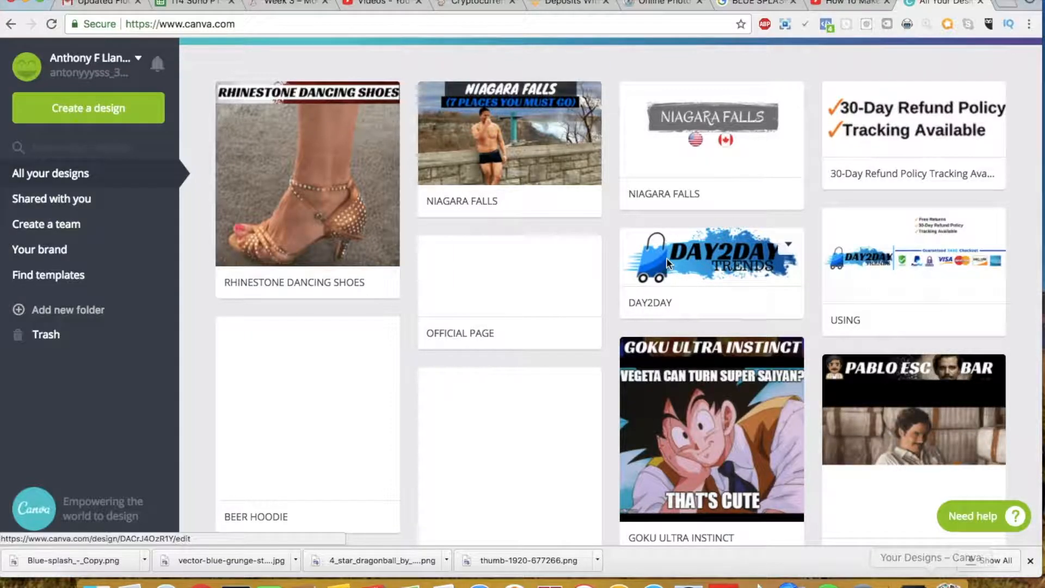
scroll(668, 256, "down", 5)
scroll(663, 204, "up", 5)
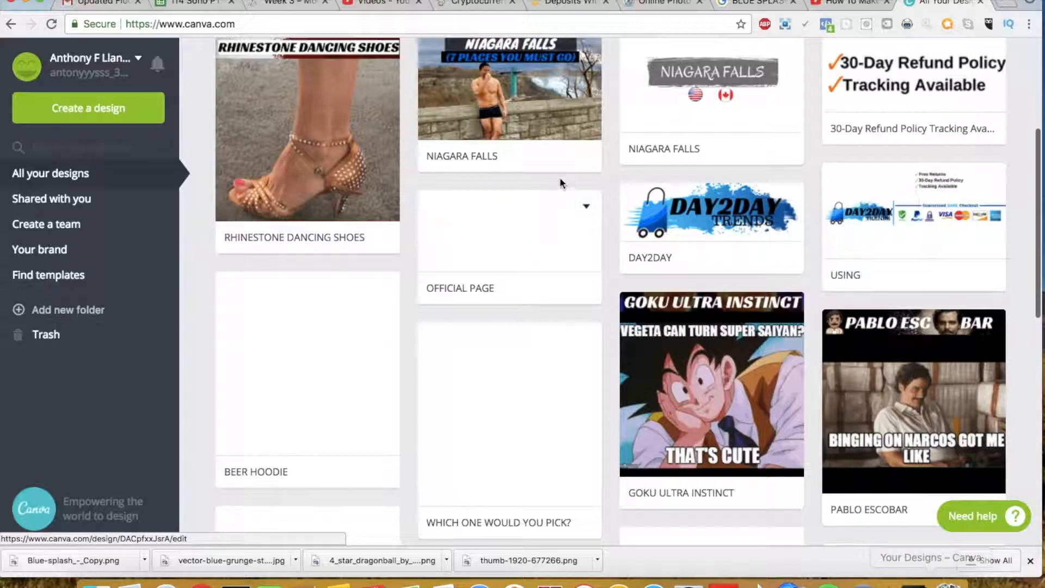
scroll(677, 151, "up", 2)
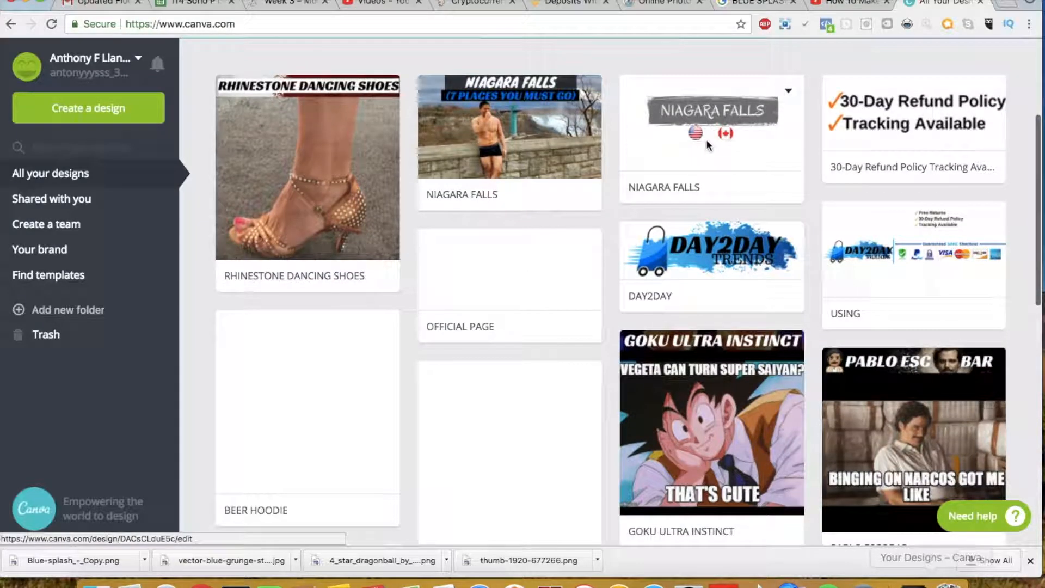
Open the Niagara Falls logo design with the two flags for editing and check its new browser tab
left_click(718, 151)
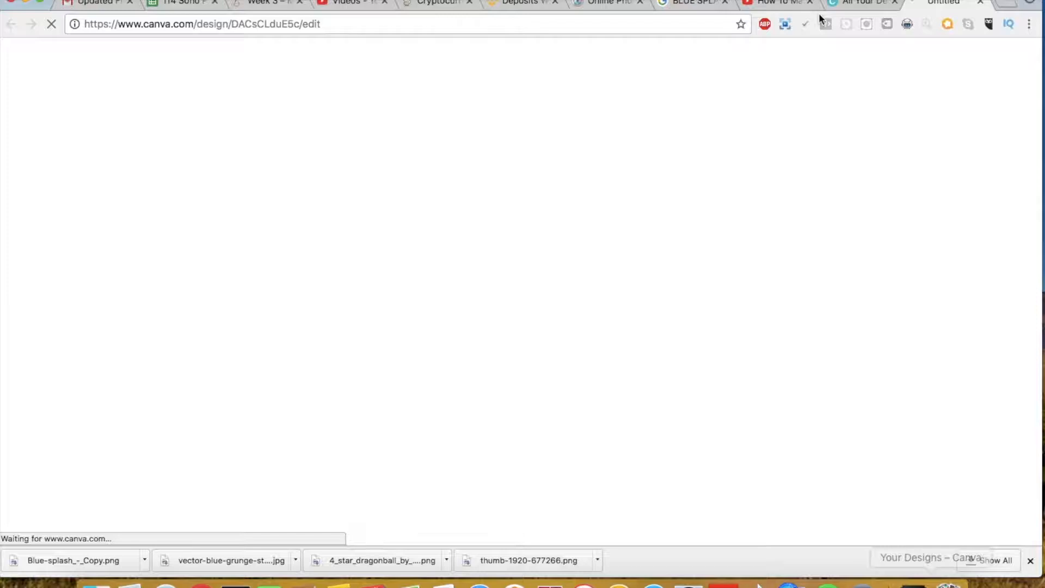
left_click(862, 5)
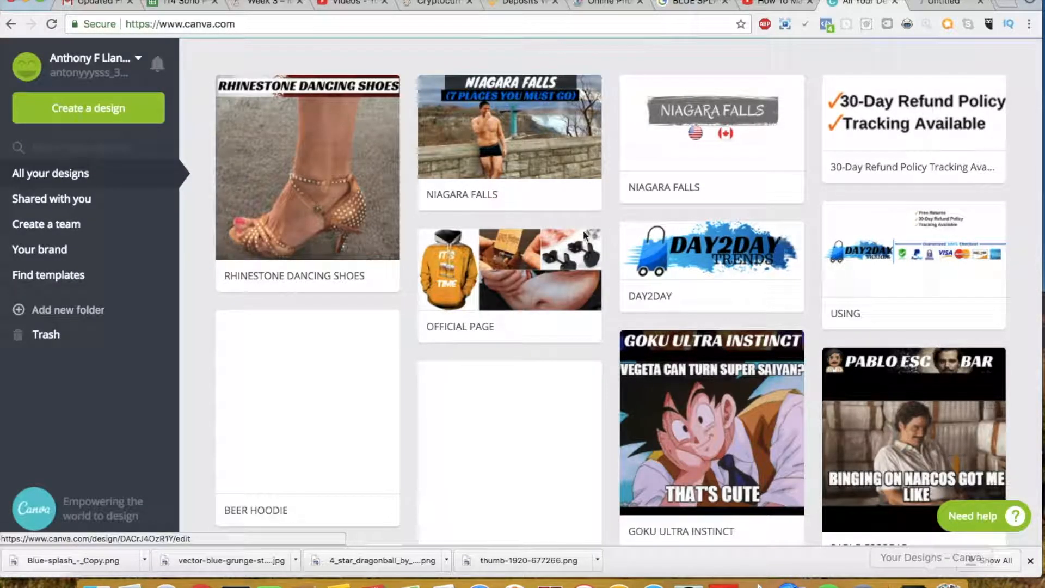
left_click(945, 6)
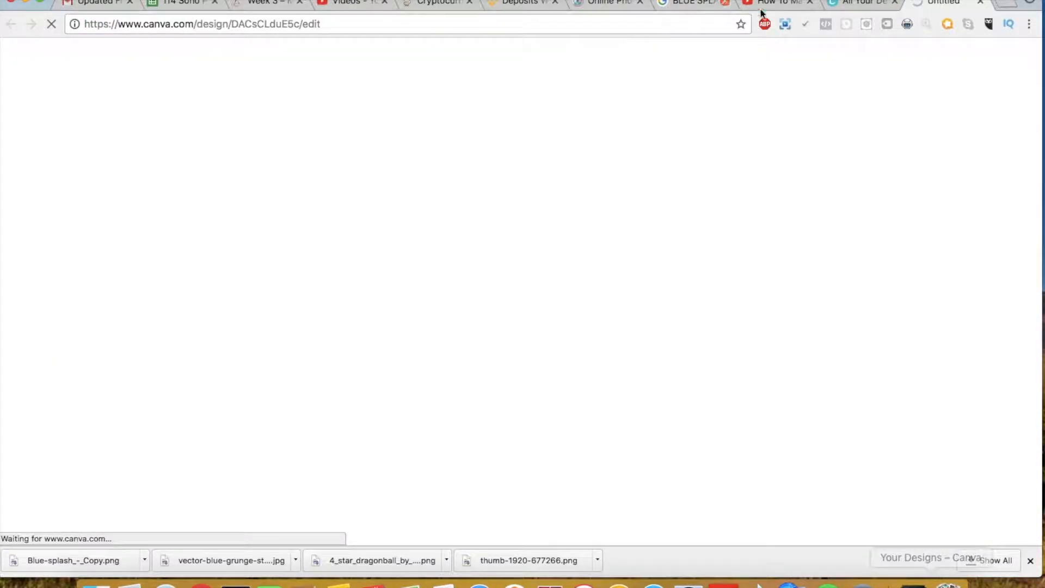
Look through the saved Canva designs and design templates, checking back on the opened Niagara Falls logo's tab
left_click(852, 7)
scroll(613, 356, "down", 5)
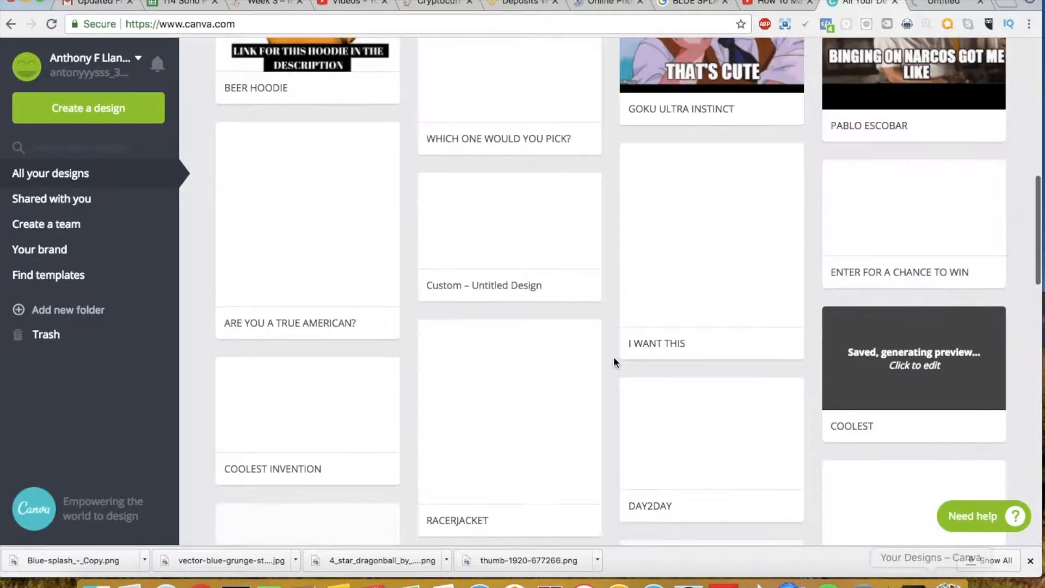
scroll(613, 351, "down", 1)
scroll(612, 264, "up", 3)
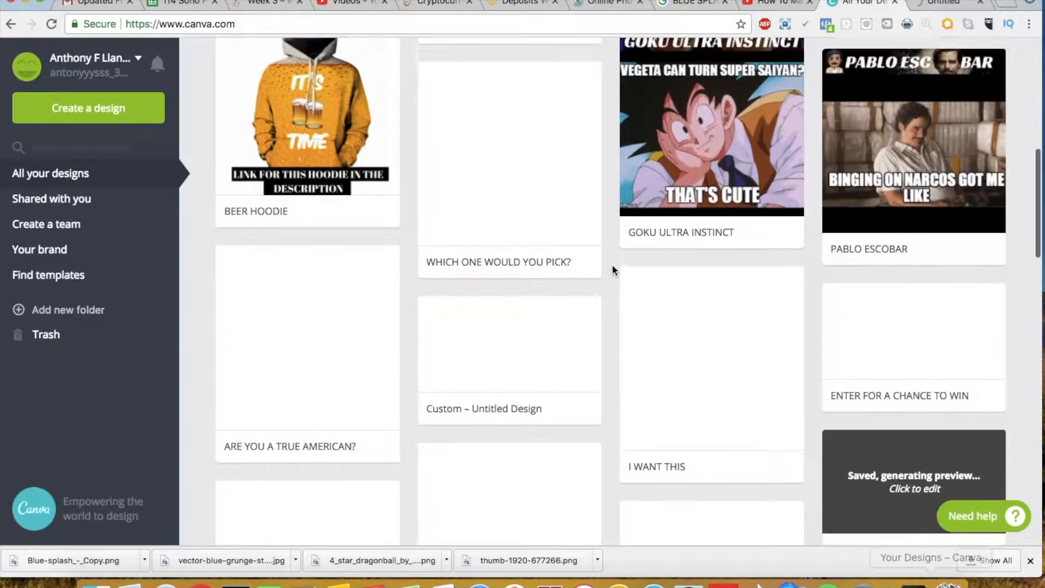
scroll(612, 265, "up", 10)
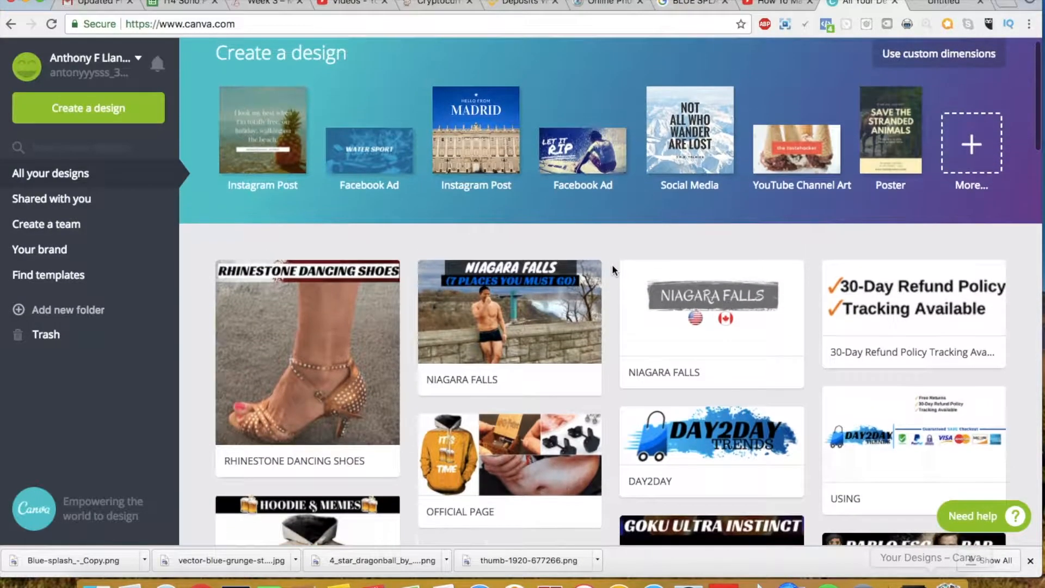
scroll(612, 263, "up", 1)
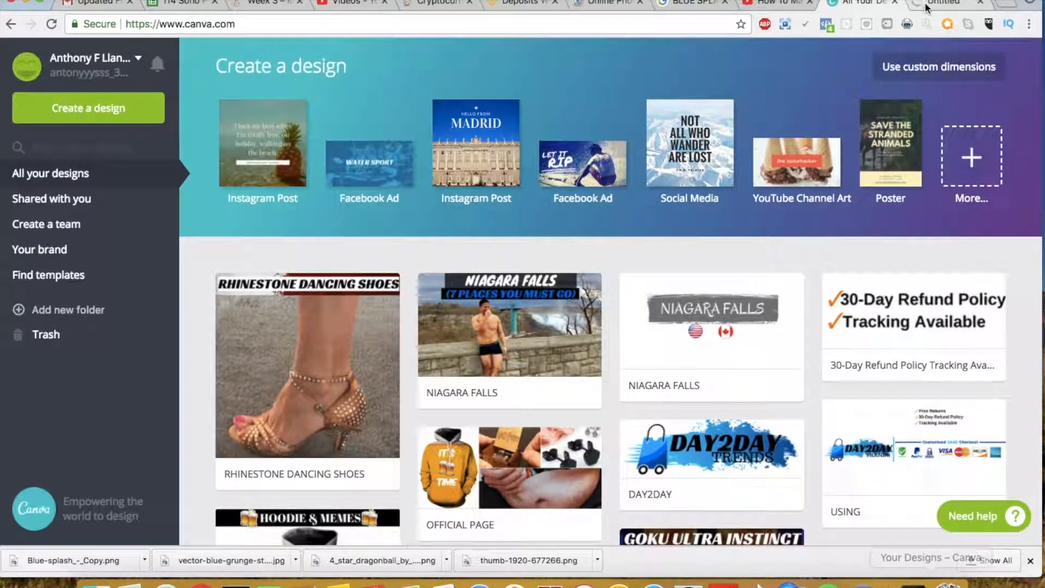
left_click(927, 8)
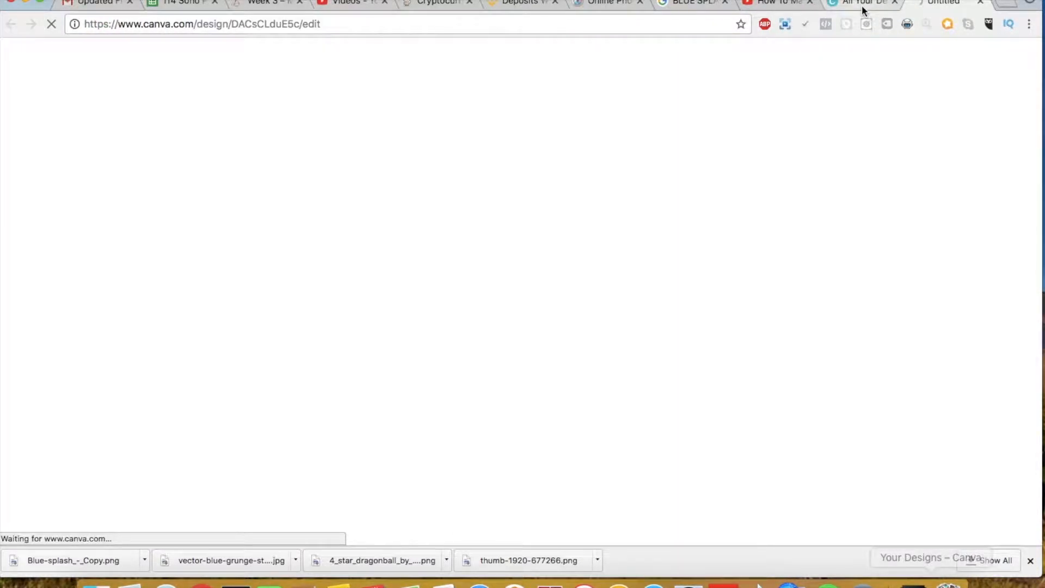
left_click(863, 7)
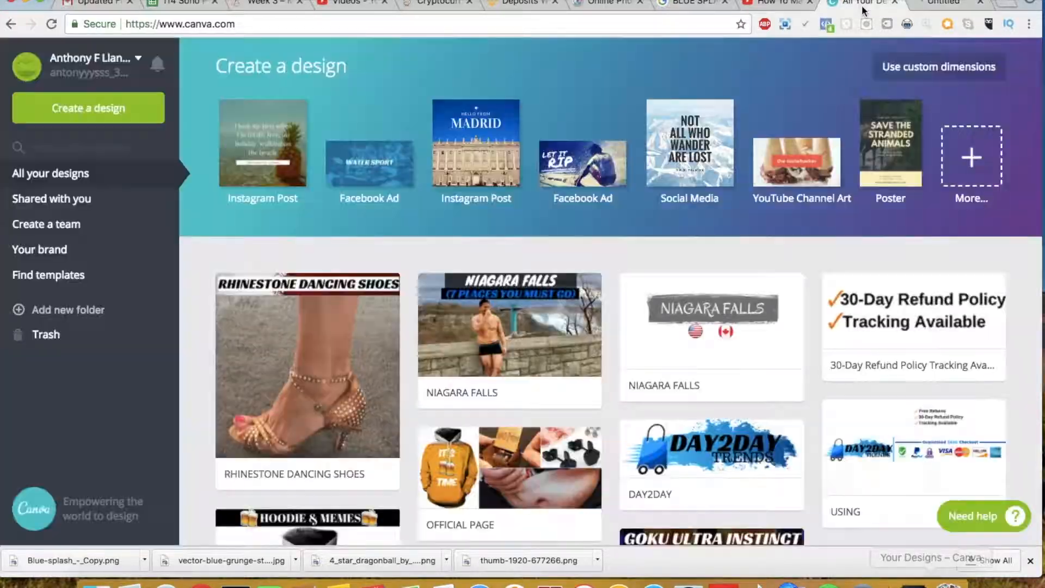
left_click(948, 3)
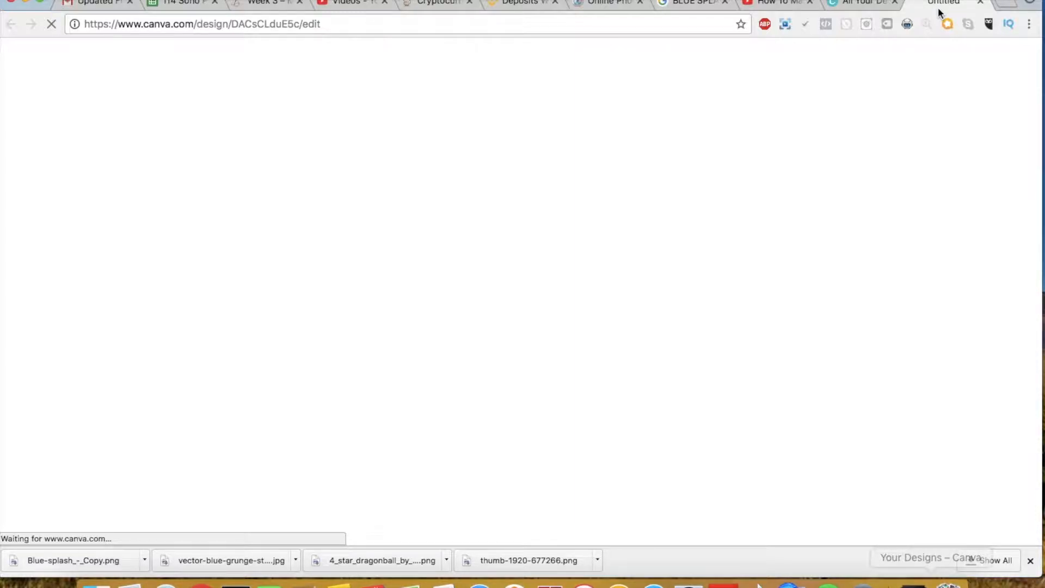
left_click(866, 5)
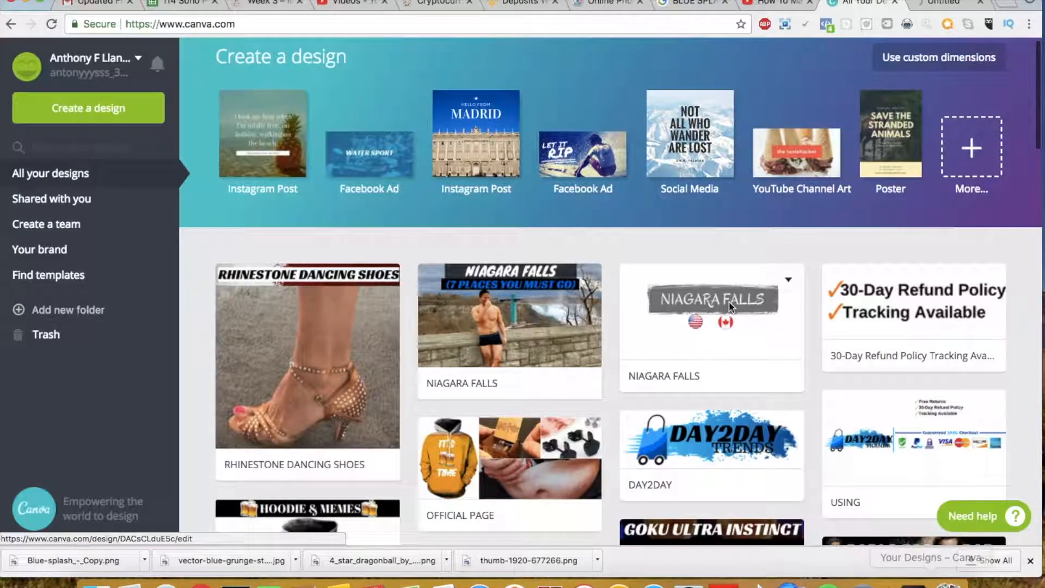
Examine the saved Canva thumbnails, hoodie ads, memes and giveaway banner as examples of possible designs
scroll(730, 302, "down", 2)
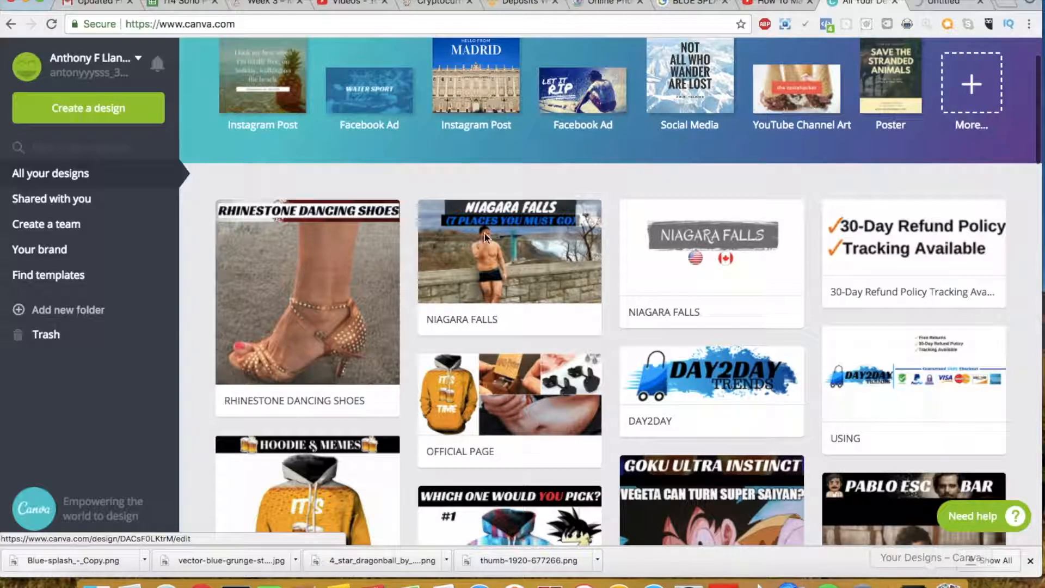
scroll(494, 243, "down", 10)
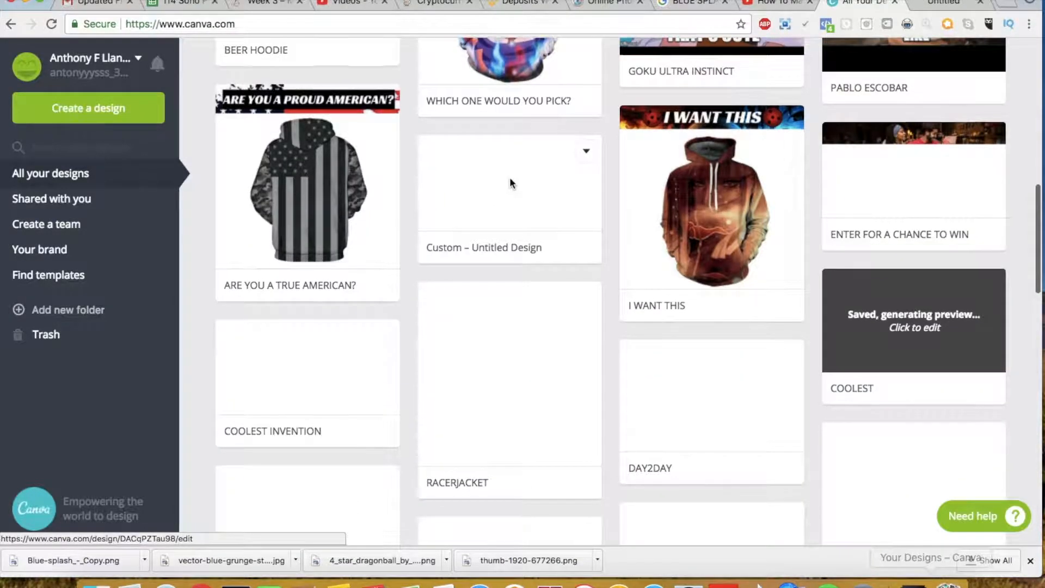
scroll(508, 174, "up", 10)
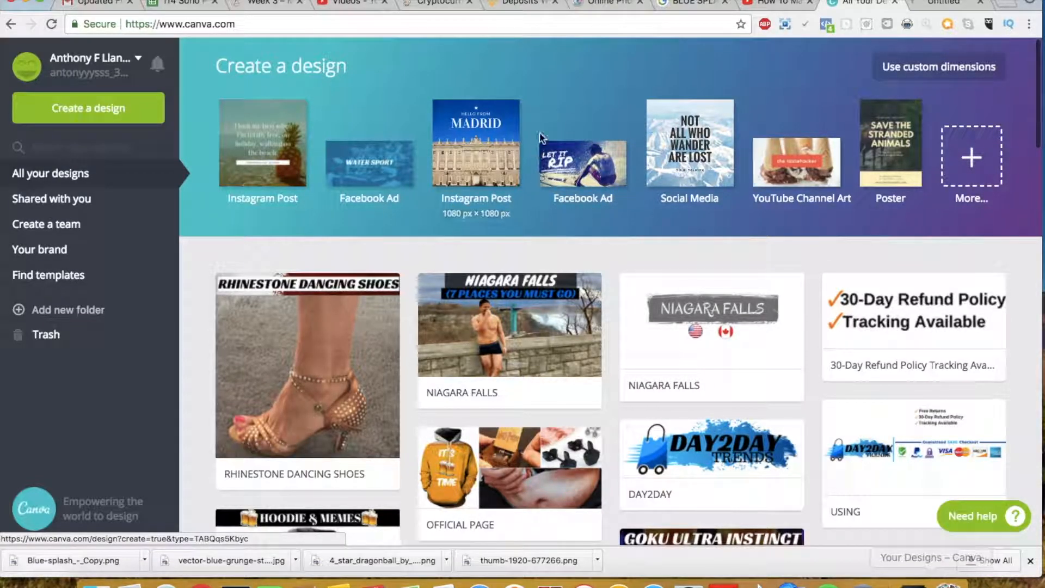
left_click(942, 4)
left_click(871, 5)
scroll(798, 292, "down", 2)
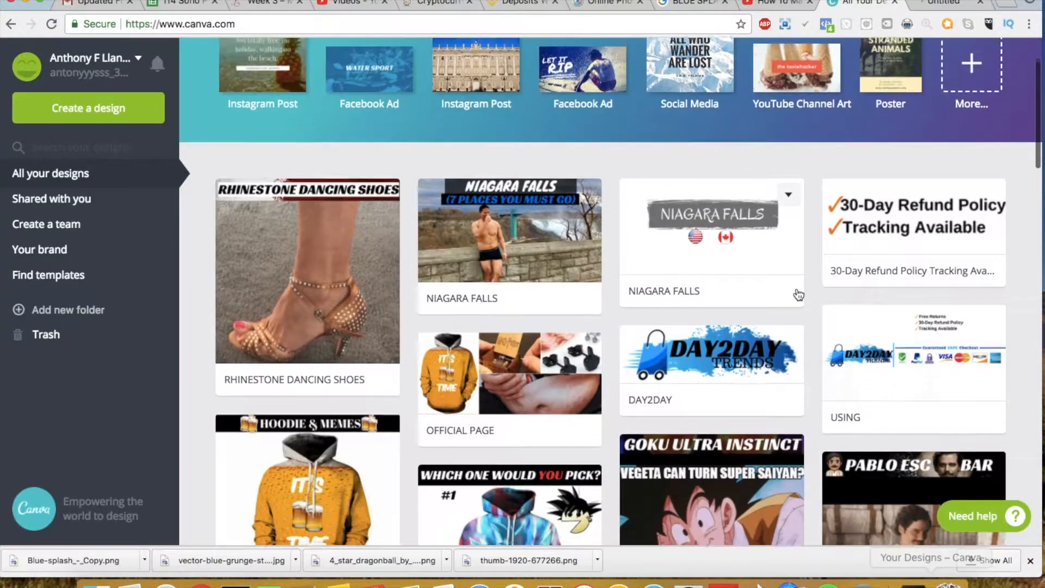
scroll(798, 295, "down", 4)
scroll(847, 218, "down", 2)
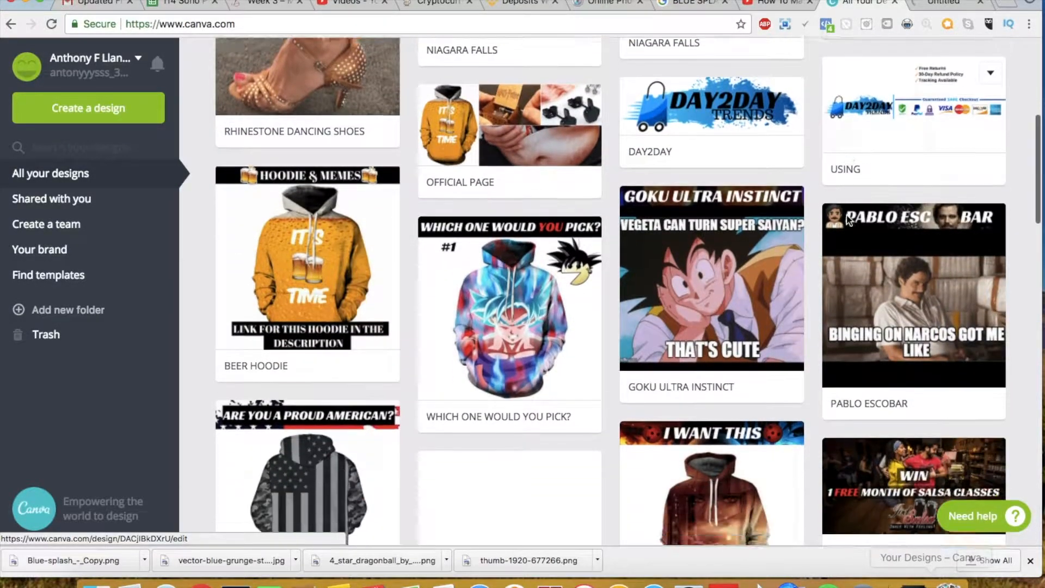
scroll(847, 218, "down", 8)
scroll(848, 210, "up", 1)
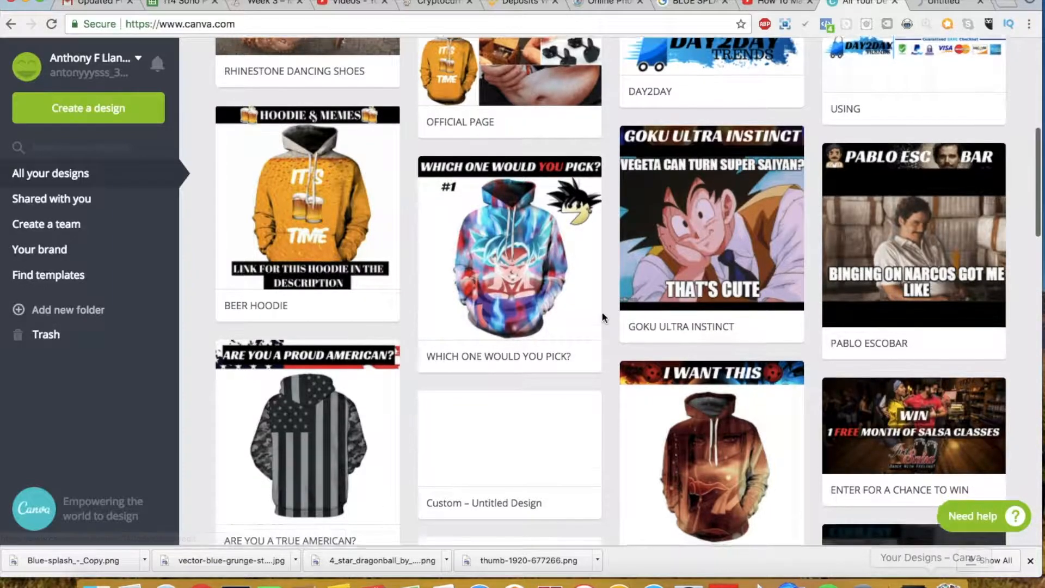
scroll(603, 311, "down", 2)
scroll(686, 272, "down", 5)
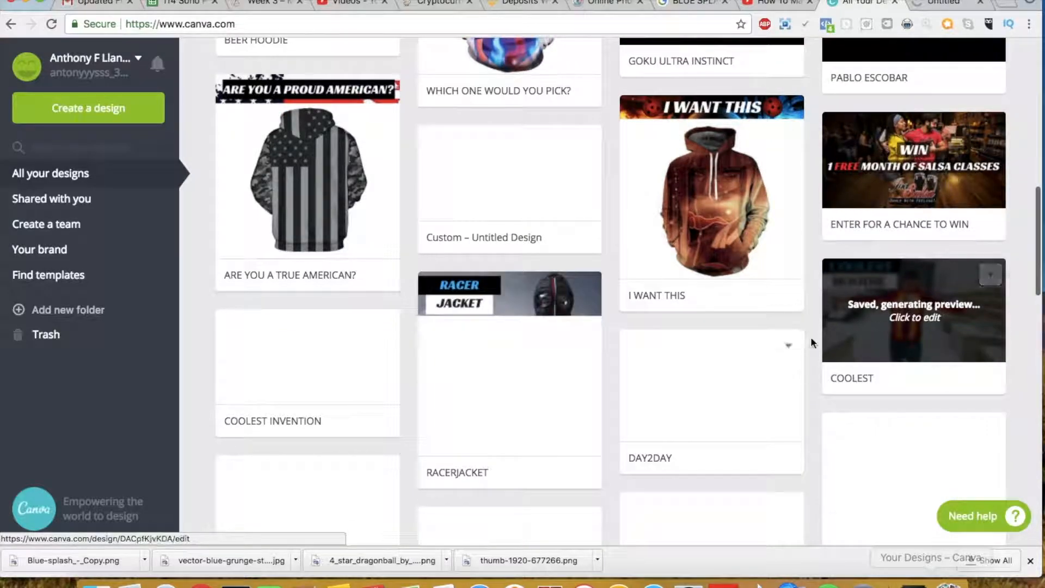
scroll(687, 217, "up", 5)
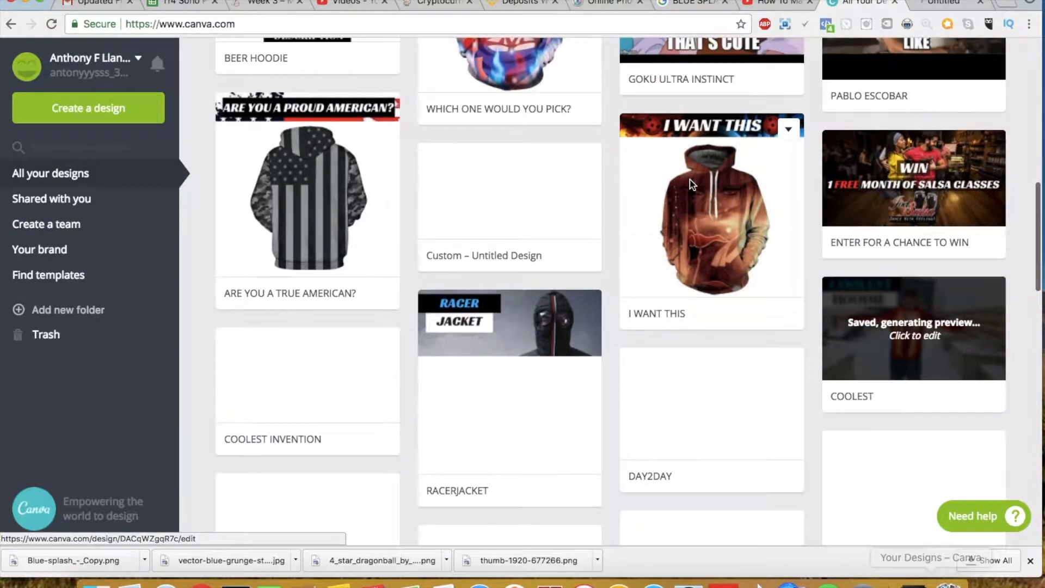
scroll(682, 213, "up", 9)
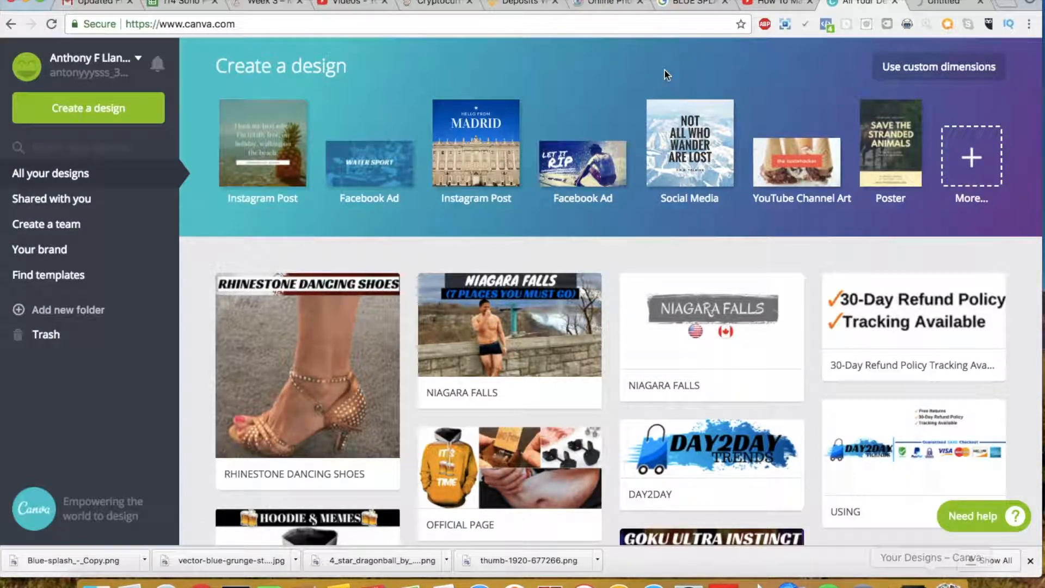
Place the Pixlr Editor tab beside the Canva designs tab and compare the finished thumbnail with Canva's design page, ending in Pixlr Editor
left_click_drag(618, 3, 779, 3)
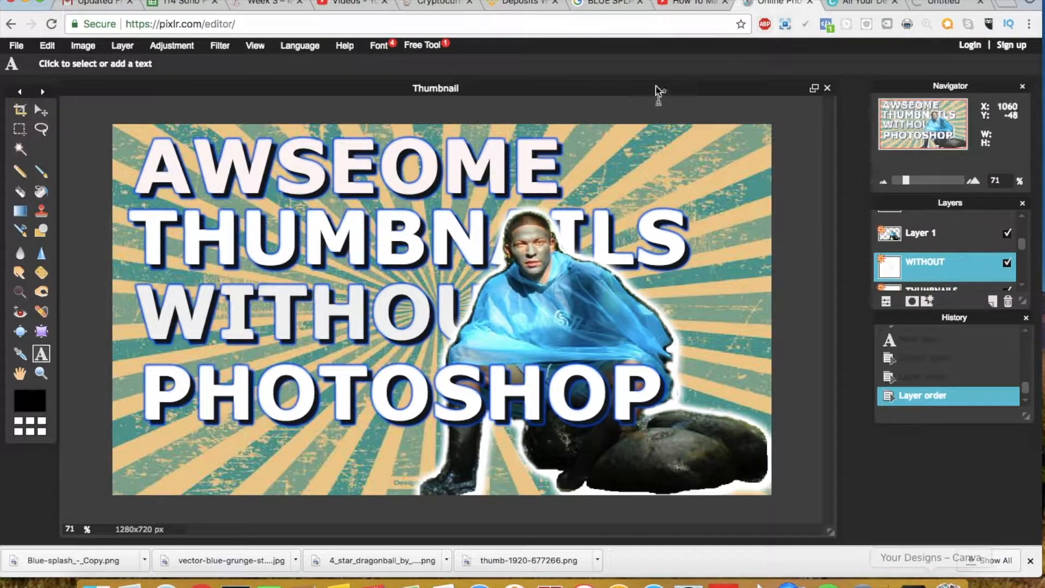
left_click(860, 4)
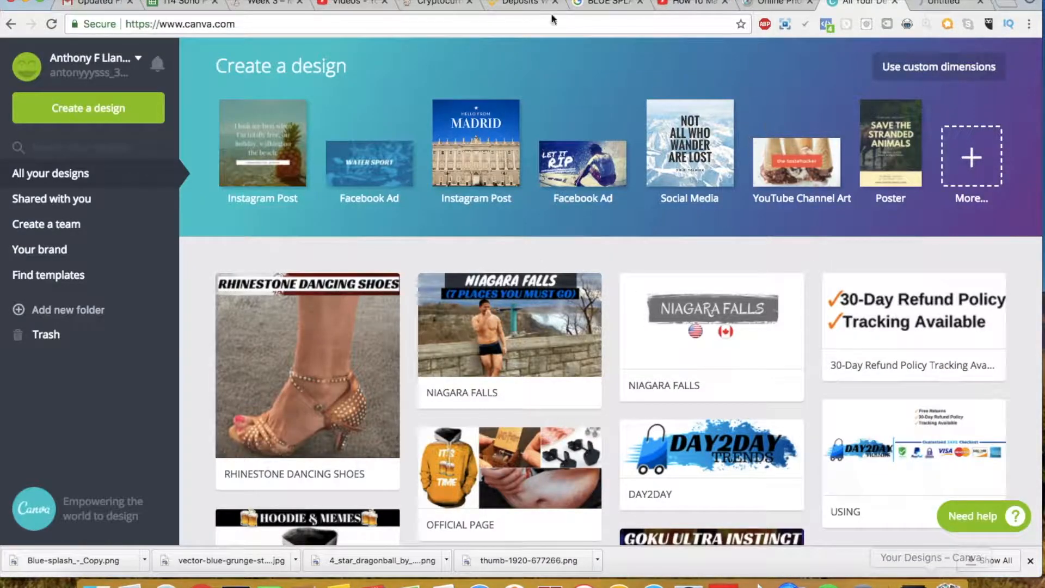
left_click(767, 4)
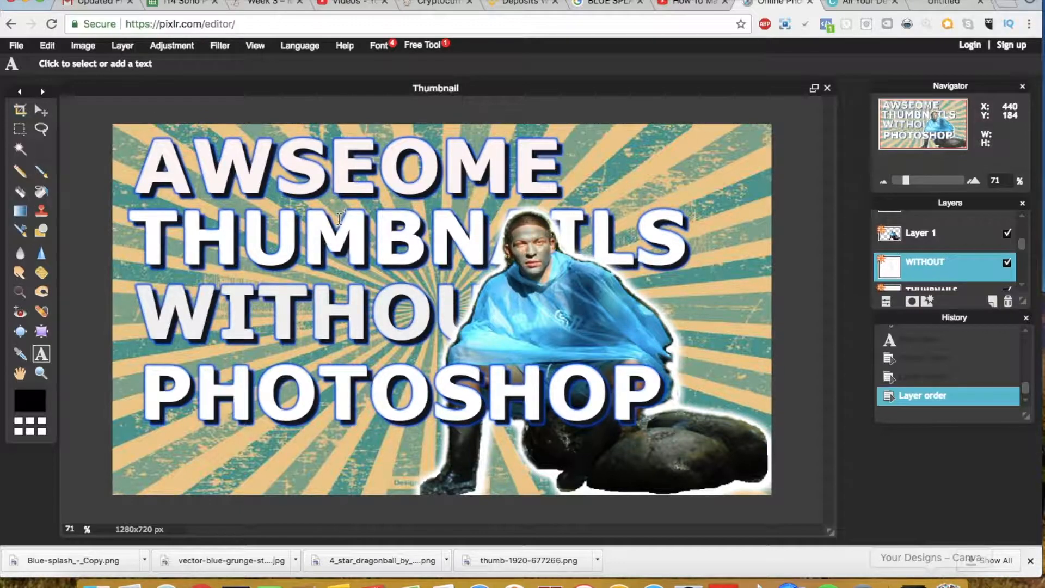
left_click(869, 6)
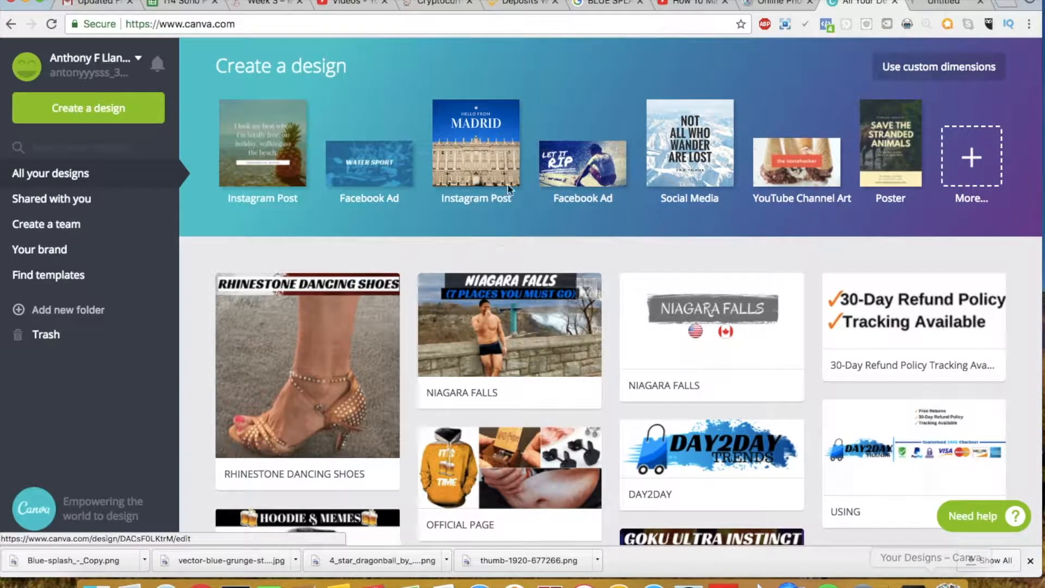
left_click(771, 14)
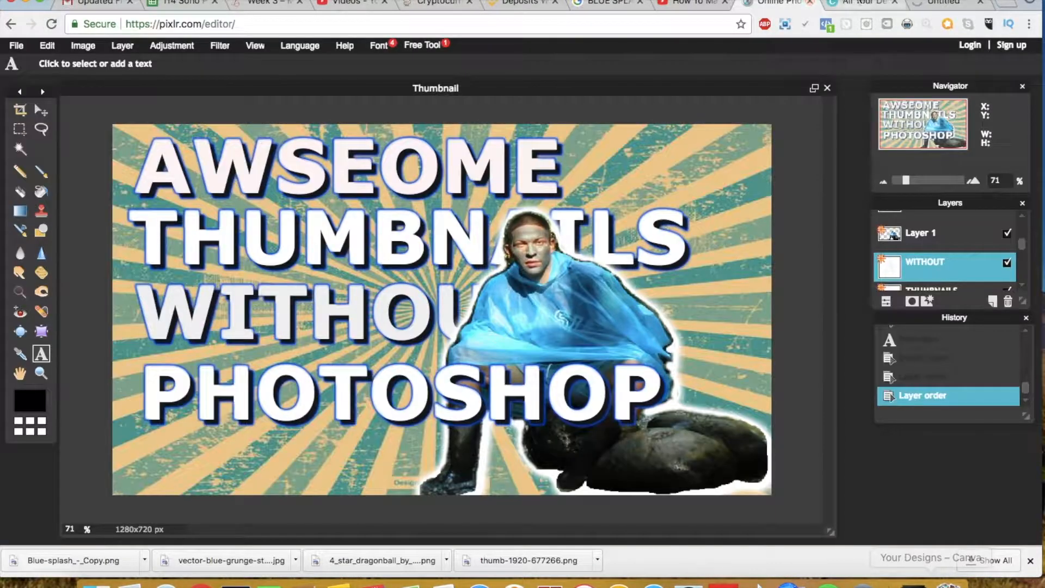
left_click(858, 5)
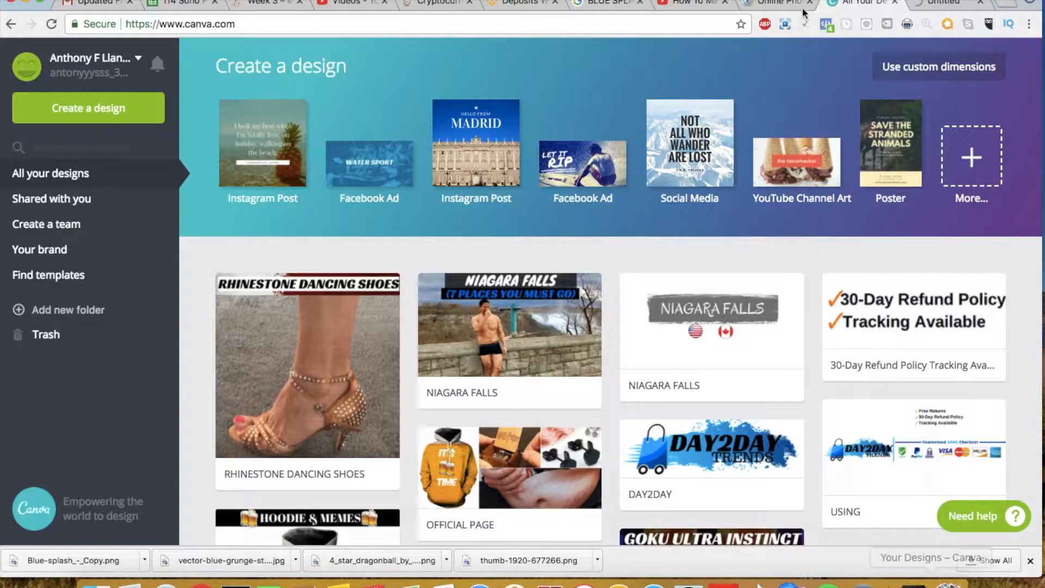
left_click(779, 5)
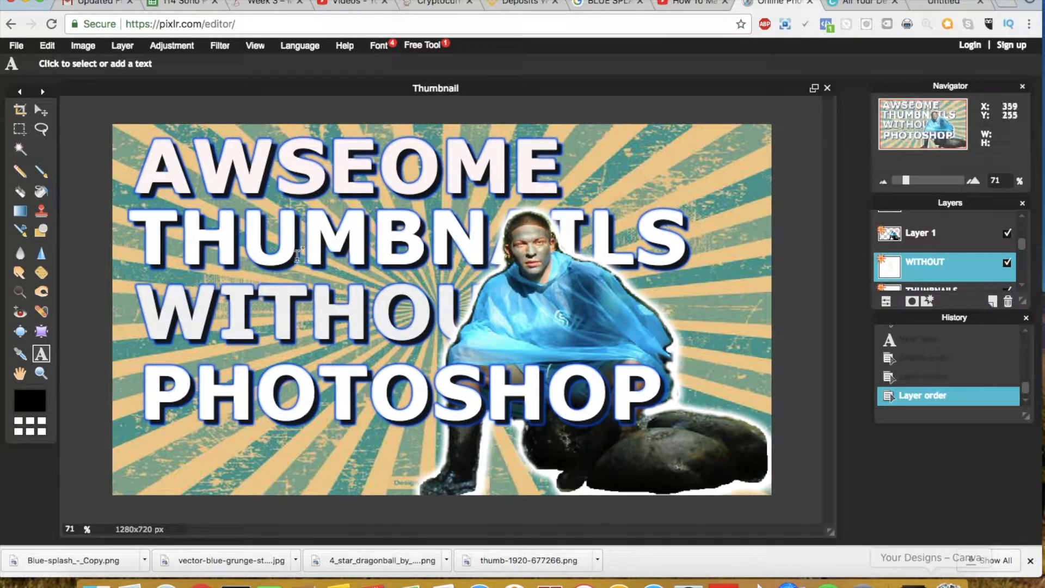